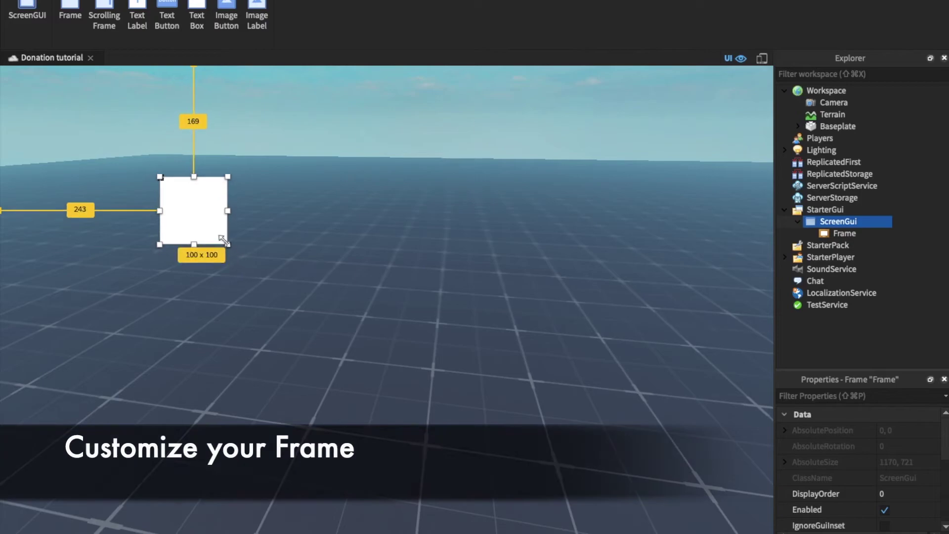
Enlarge the white Frame to about 289 x 340 and place it about 303 pixels from the viewport's left edge
left_click_drag(228, 244, 350, 408)
left_click_drag(253, 283, 298, 331)
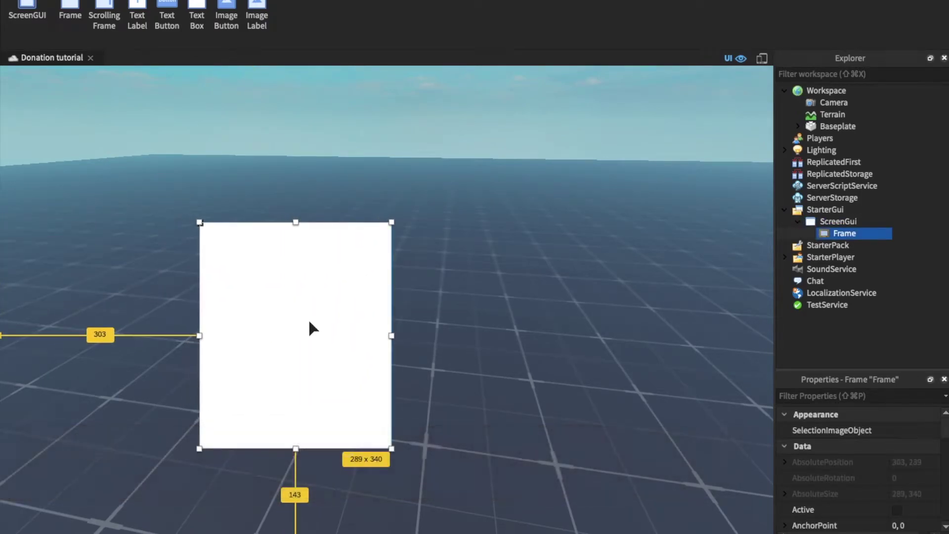
Set the Frame's BackgroundColor3 to dark grey [94, 94, 94]
scroll(864, 462, "down", 3)
left_click(895, 447)
left_click(709, 434)
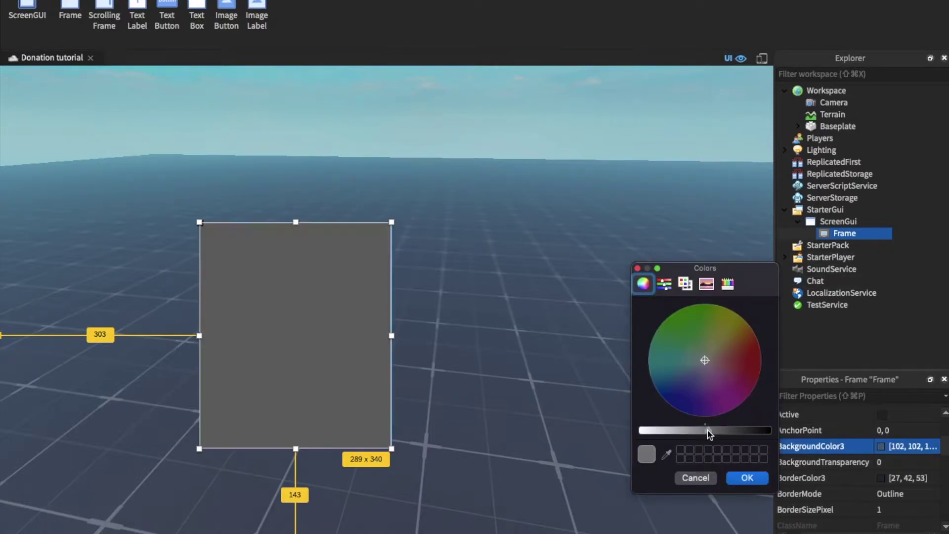
left_click_drag(710, 435, 712, 433)
left_click(762, 481)
left_click(848, 493)
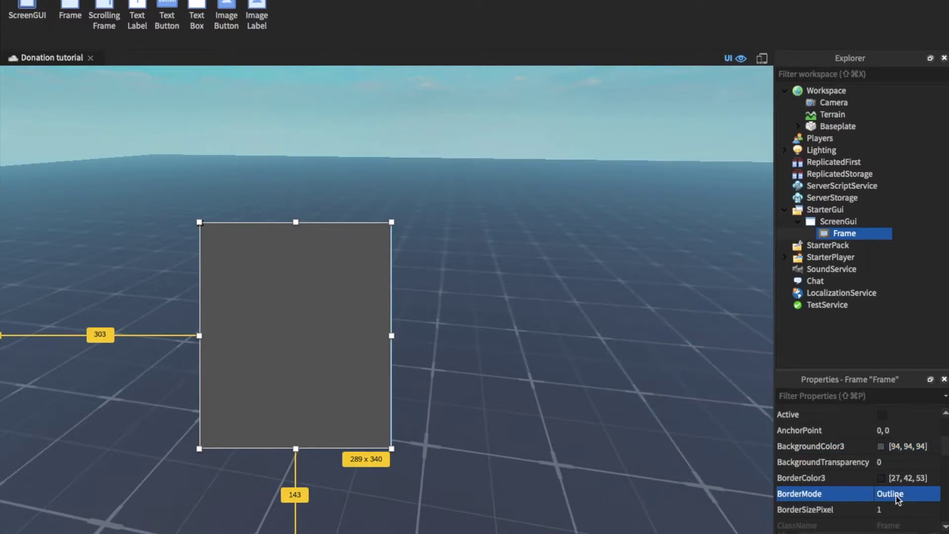
scroll(867, 470, "down", 2)
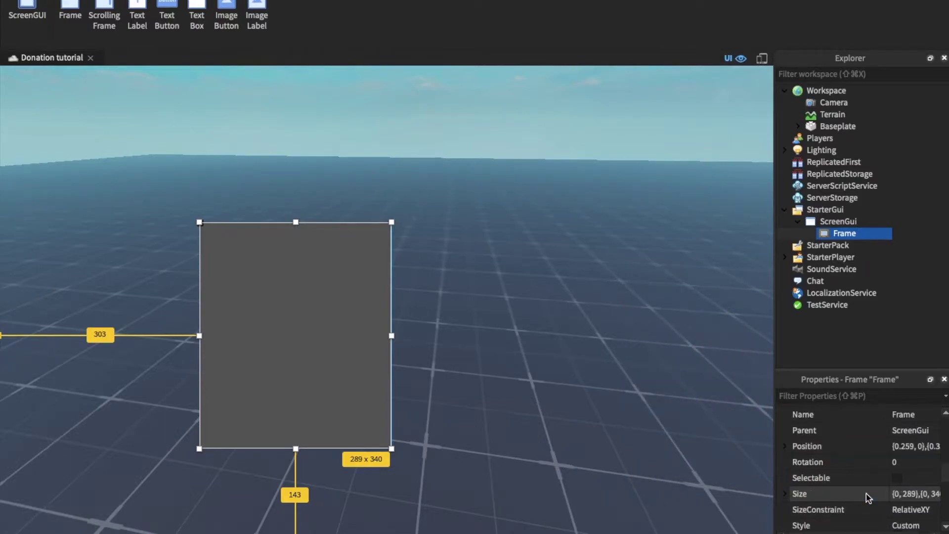
Add a TextLabel inside the Frame and stretch it across the Frame's upper edge to about 288 x 69
left_click(864, 233)
left_click(798, 293)
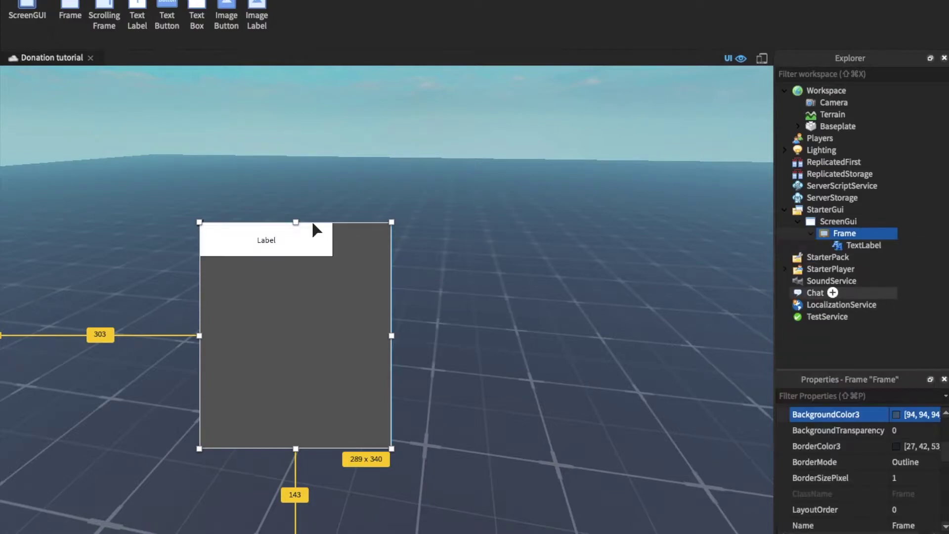
left_click_drag(334, 257, 391, 270)
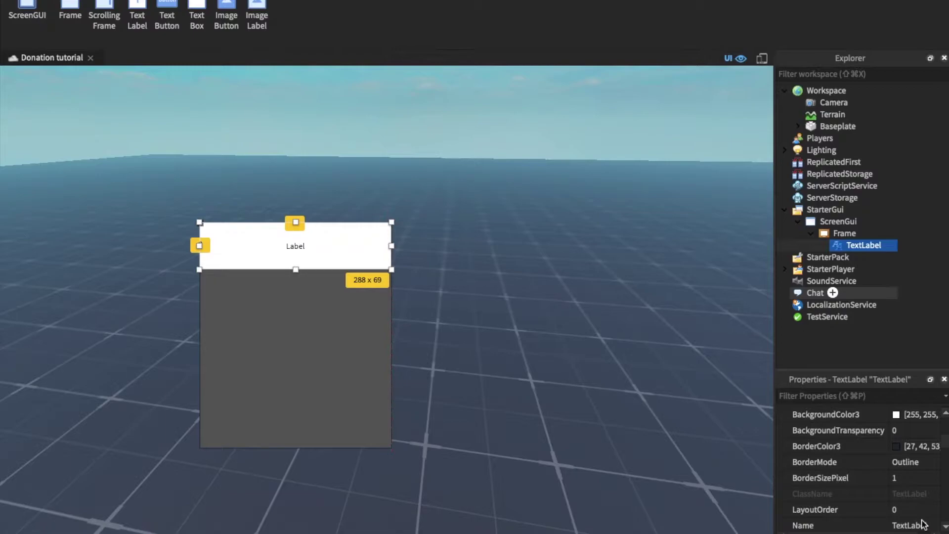
Set the TextLabel's BackgroundColor3 to a darker grey, [74, 74, 74]
scroll(912, 484, "up", 2)
scroll(912, 484, "up", 1)
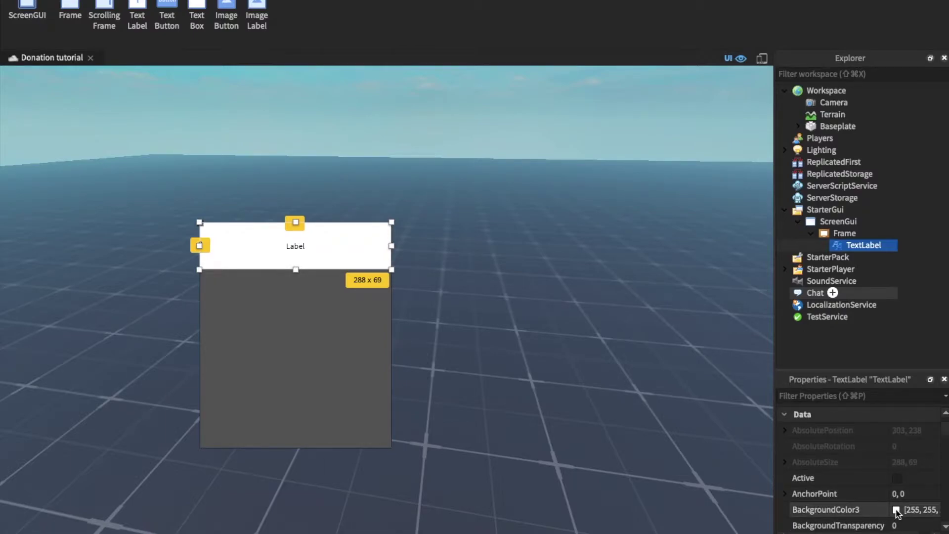
left_click(896, 510)
left_click_drag(716, 430, 720, 432)
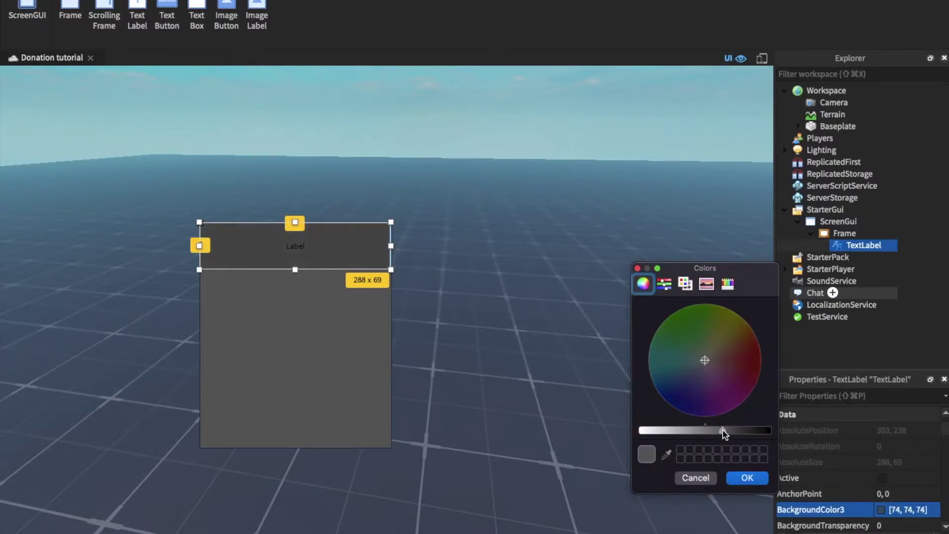
left_click(746, 478)
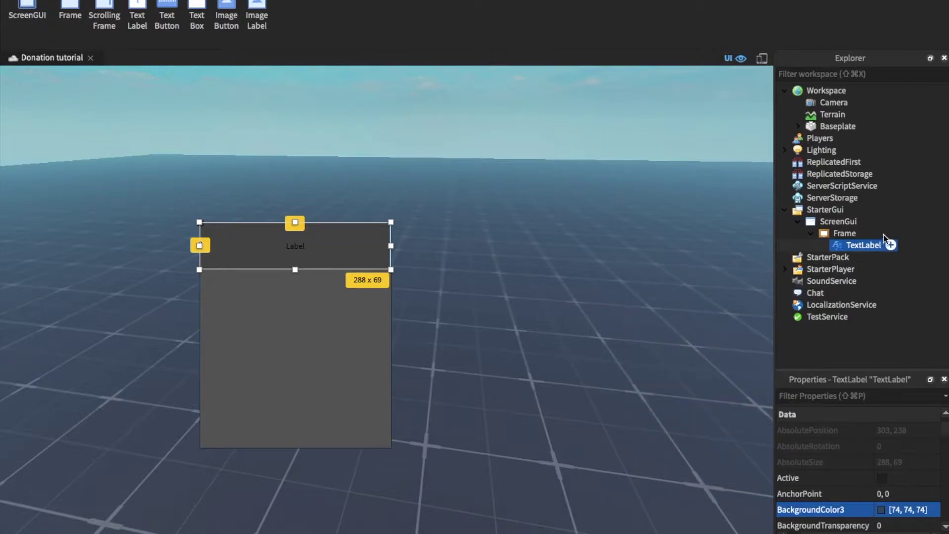
Change the TextLabel's Text property to "Donate"
scroll(871, 472, "down", 10)
scroll(870, 472, "down", 3)
left_click(896, 463)
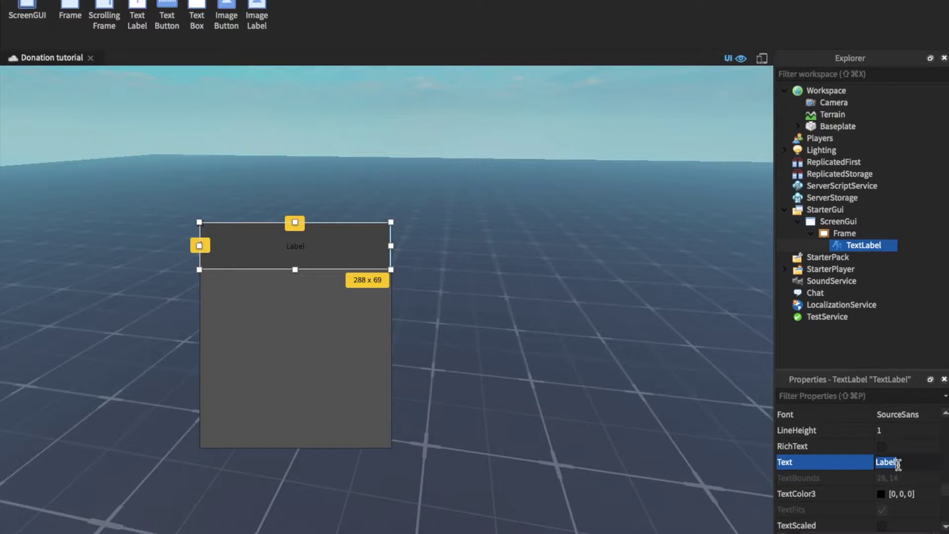
type("Donate")
key("Return")
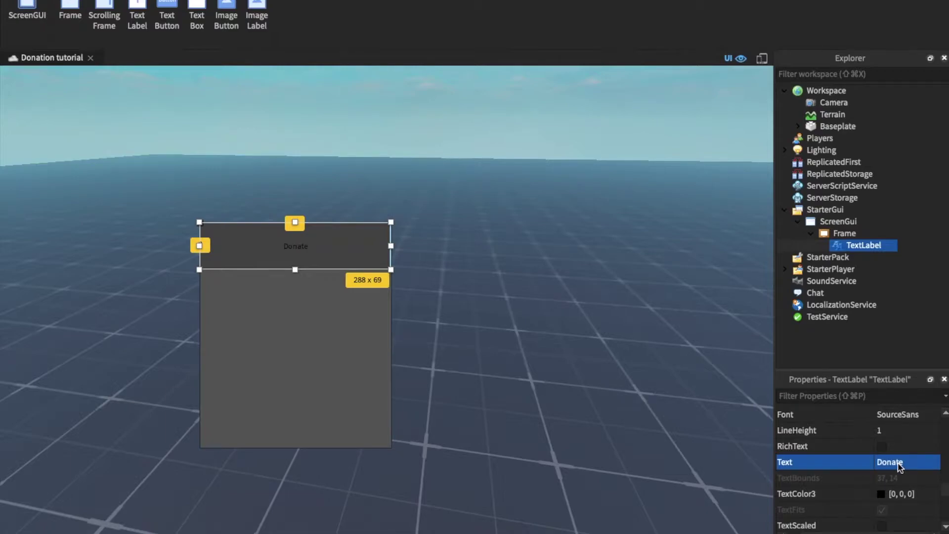
Make the TextLabel's text white and enable TextScaled so it fills the label
left_click(897, 493)
left_click(881, 493)
left_click_drag(721, 435, 633, 436)
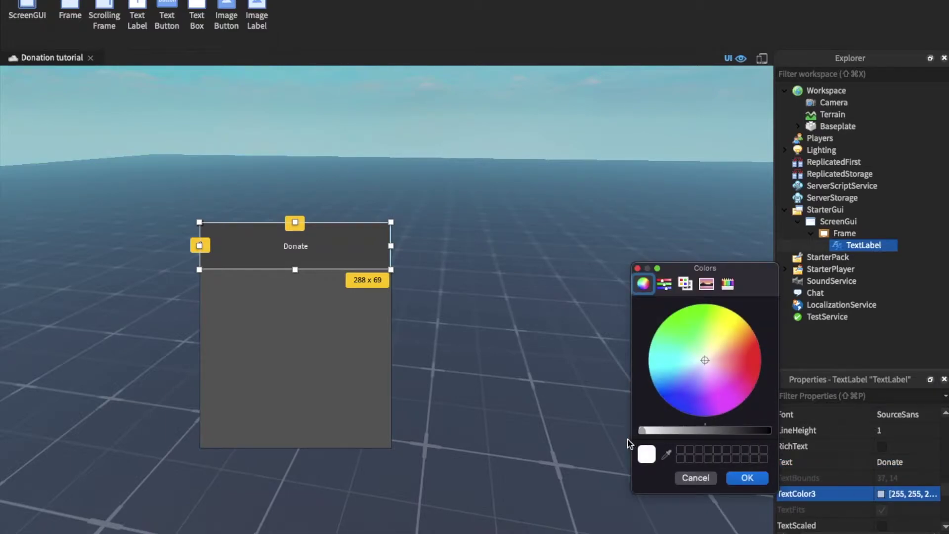
left_click(747, 477)
left_click(882, 524)
scroll(883, 519, "down", 1)
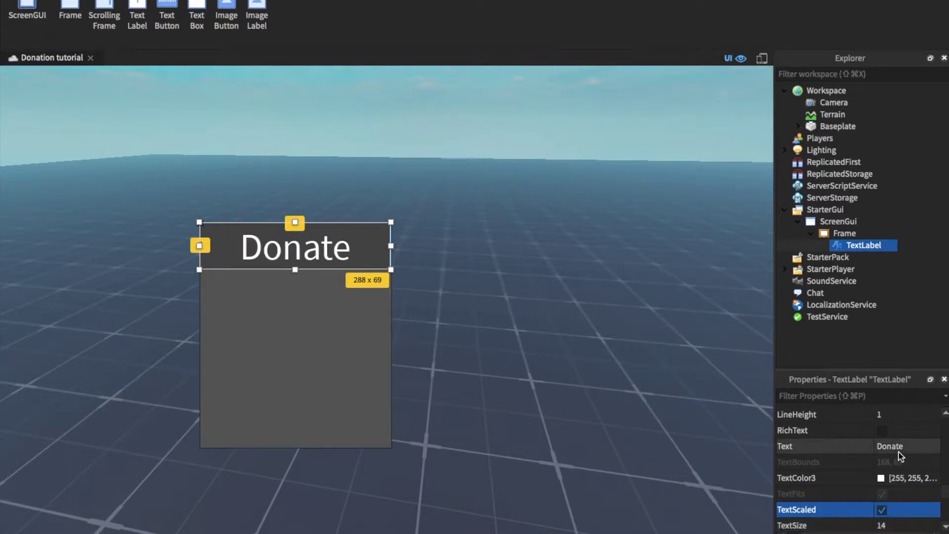
Change the TextLabel's Font to GothamBold
scroll(900, 455, "up", 4)
left_click(928, 498)
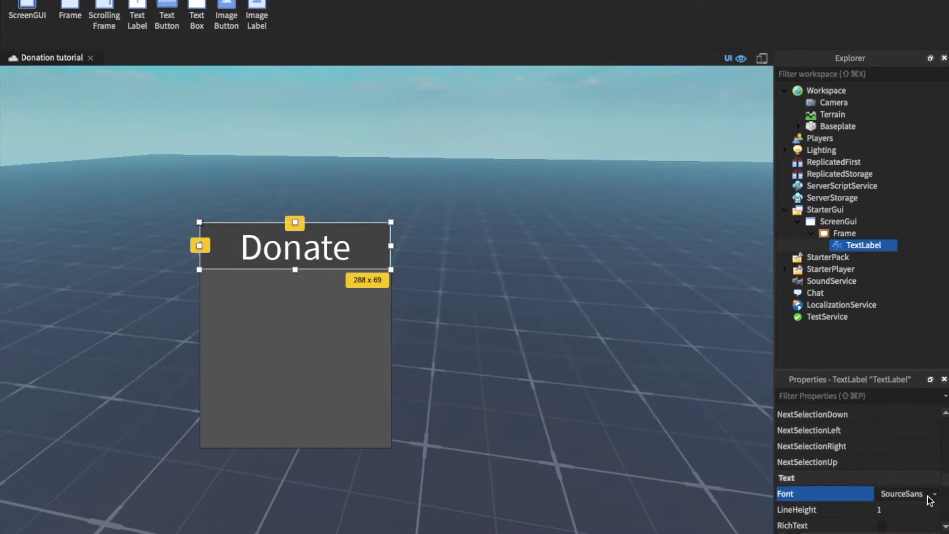
left_click(931, 496)
scroll(915, 452, "up", 3)
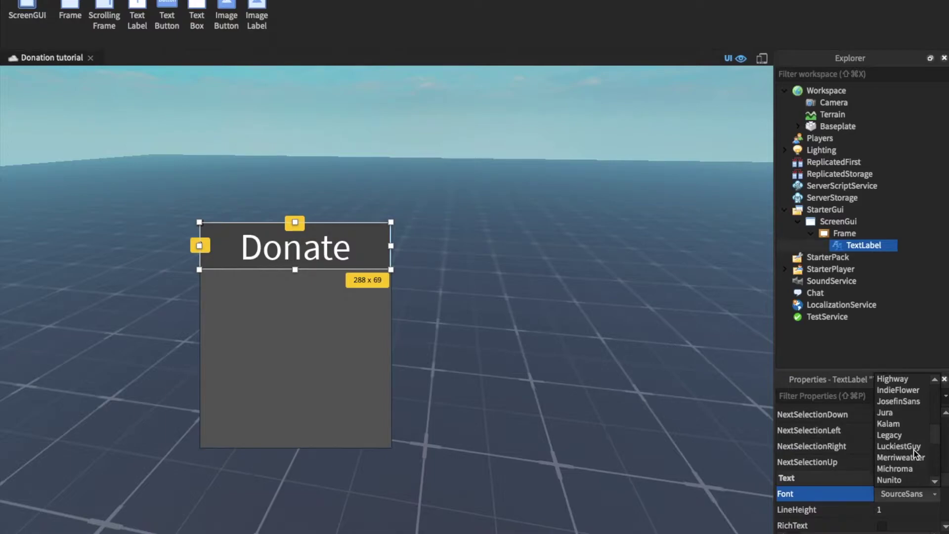
scroll(912, 448, "up", 3)
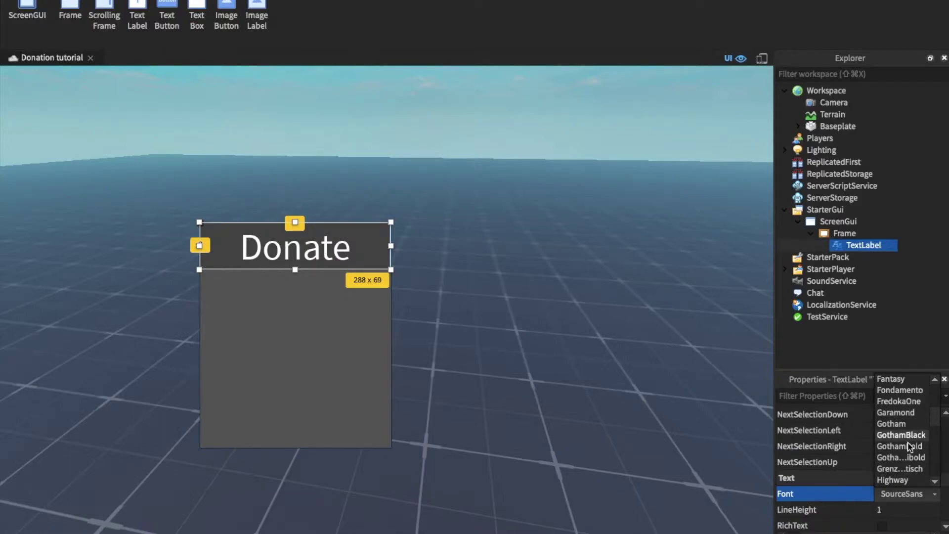
left_click(909, 447)
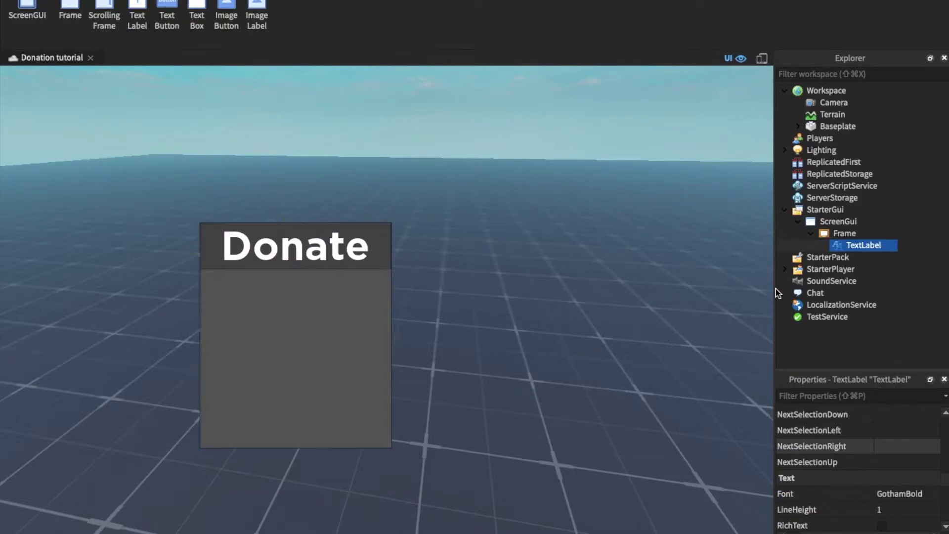
Add a UICorner object to the Frame to round its corners
left_click(864, 234)
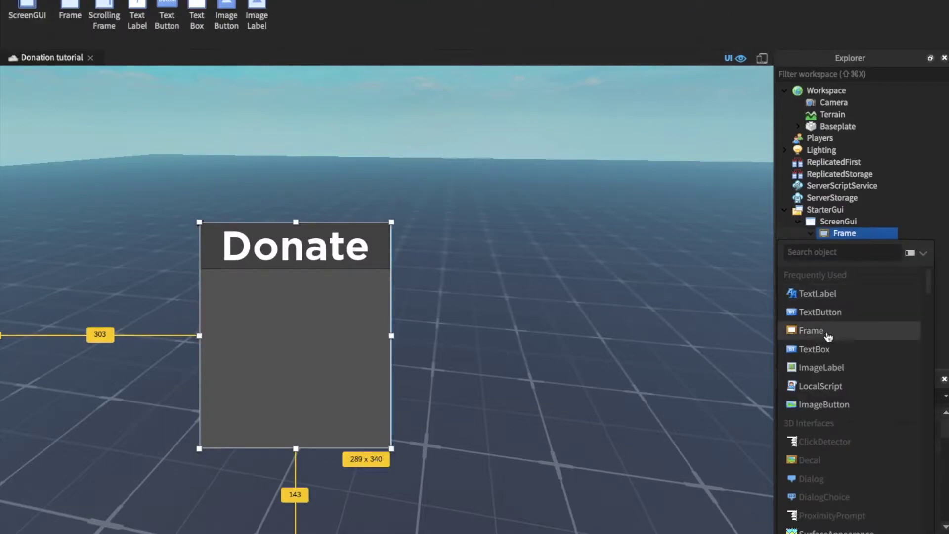
type("UI")
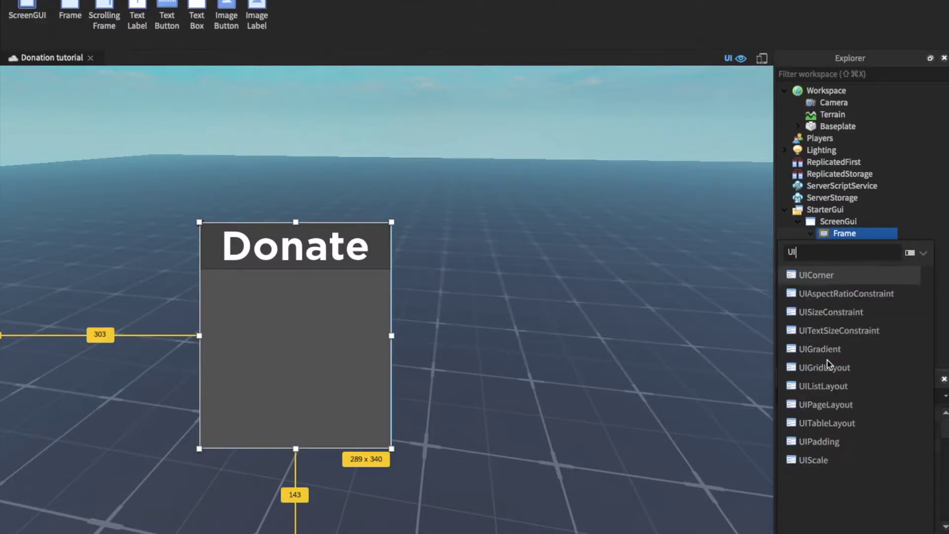
left_click(835, 275)
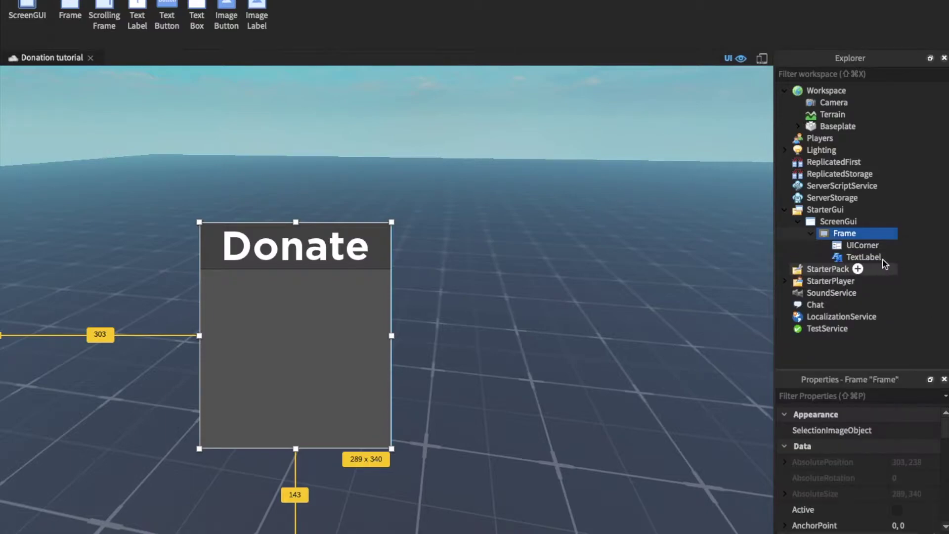
Add a UICorner object to the "Donate" TextLabel and deselect it
left_click(890, 257)
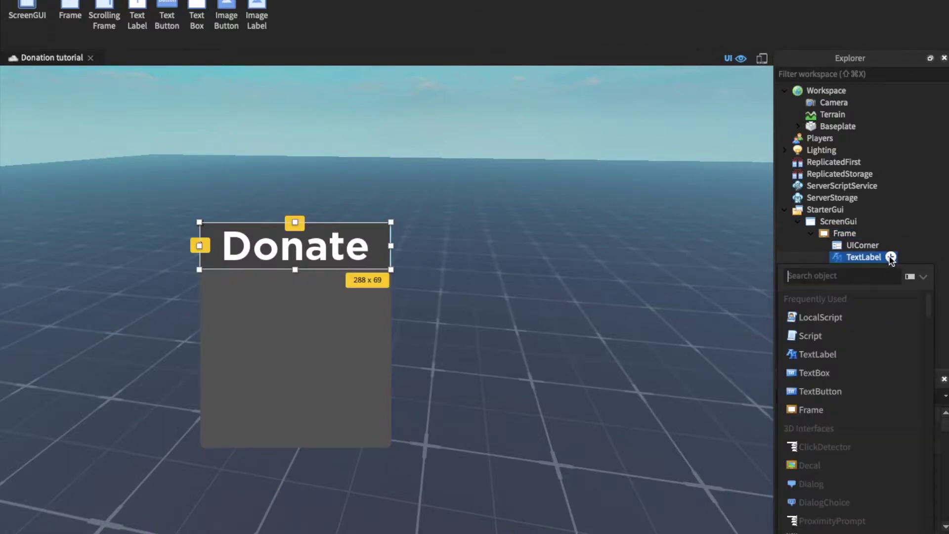
type("UI")
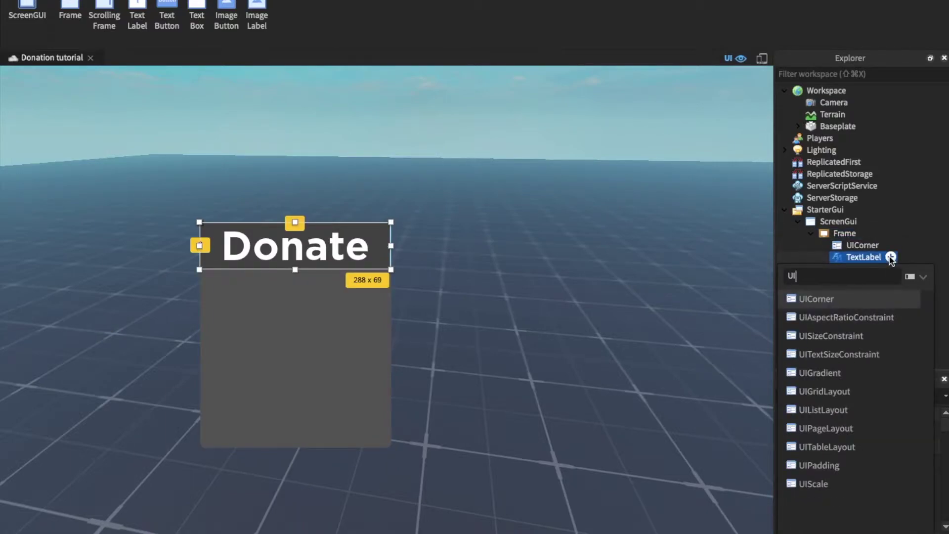
left_click(835, 302)
left_click(822, 257)
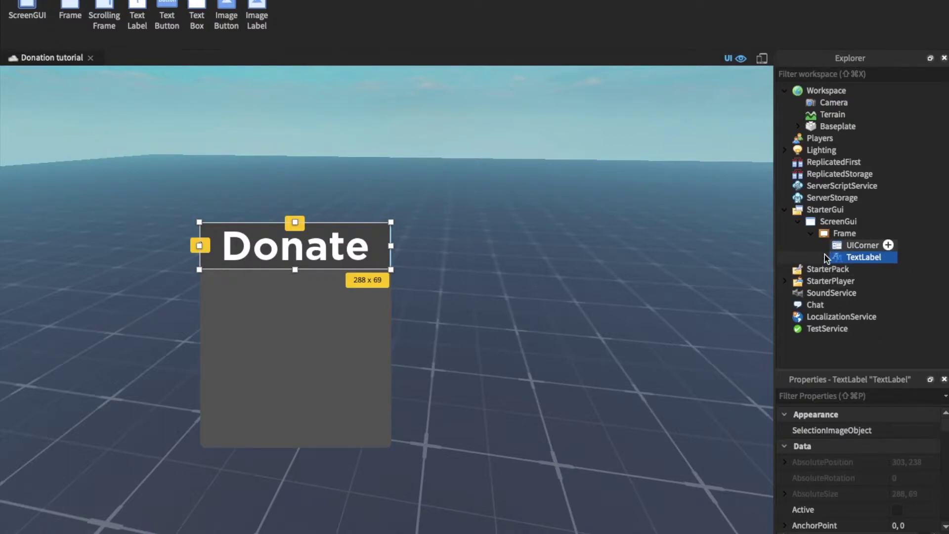
left_click(462, 339)
left_click(406, 313)
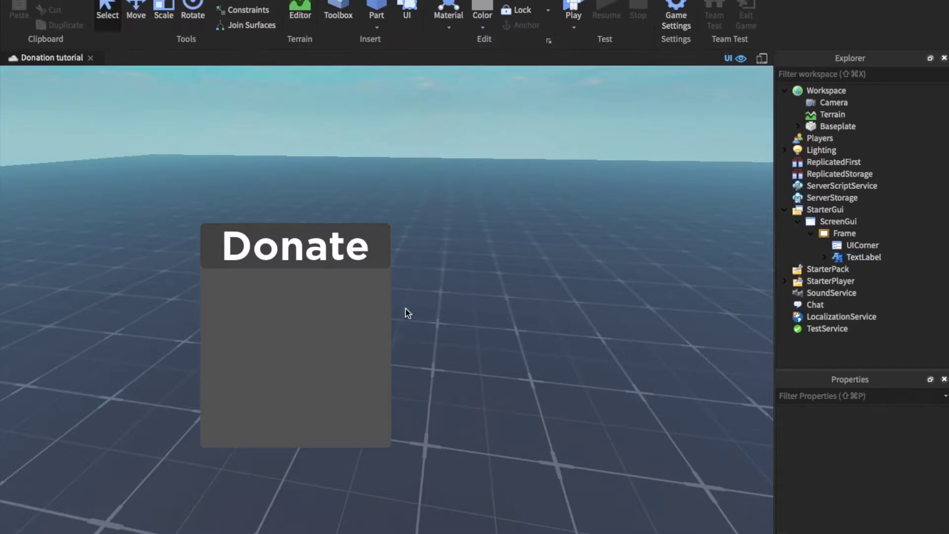
Add a TextButton inside the Frame and place it below the title, about 44 pixels from the Frame's left edge and 106 from its top
mouse_move(864, 235)
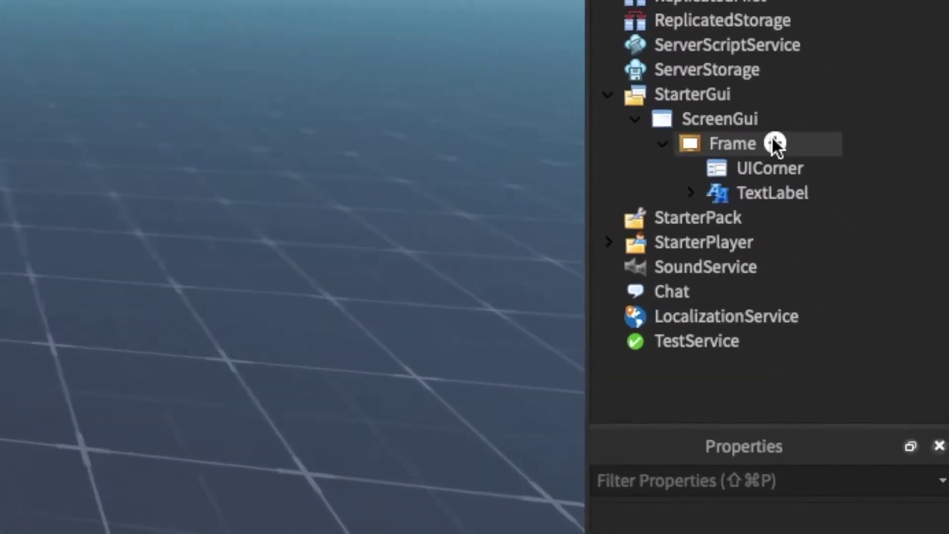
left_click(864, 233)
left_click(637, 304)
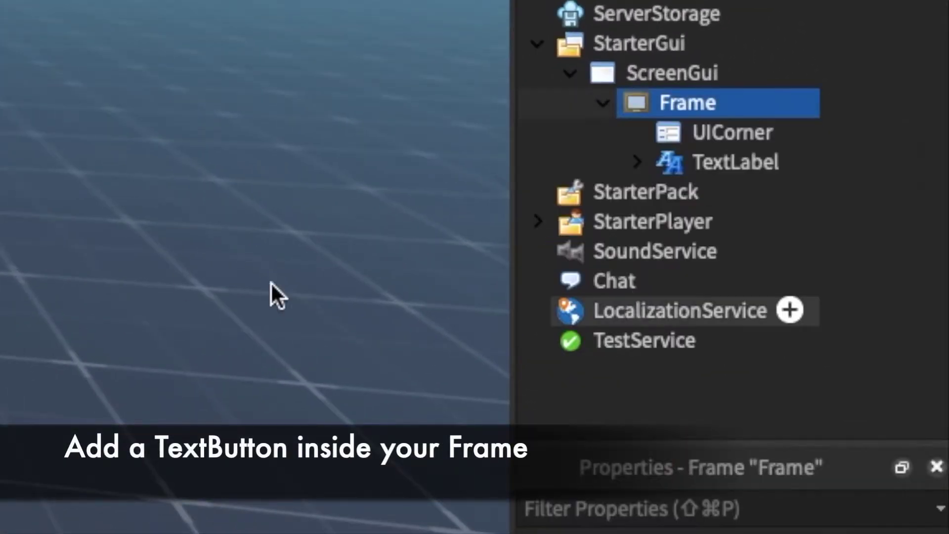
left_click_drag(250, 236, 303, 316)
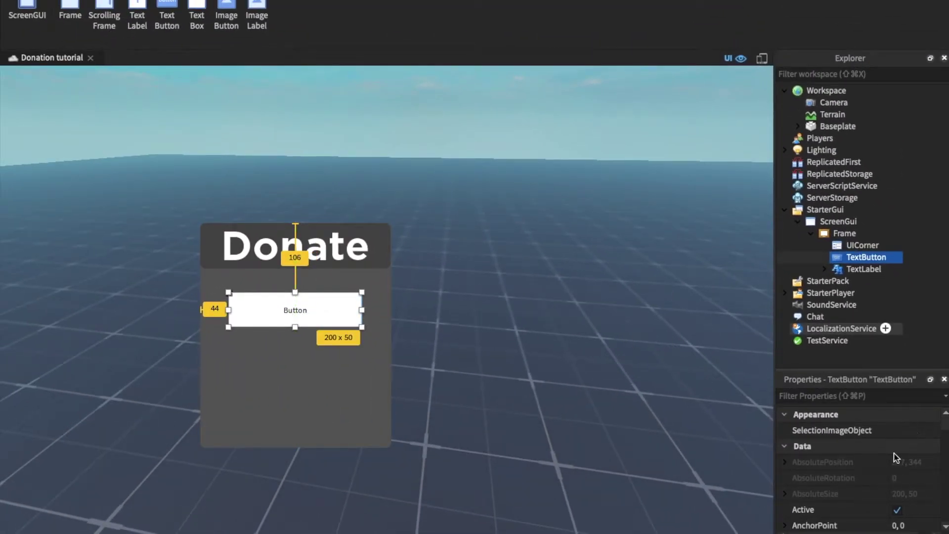
Add a UICorner object to the TextButton to round its corners
scroll(890, 454, "down", 4)
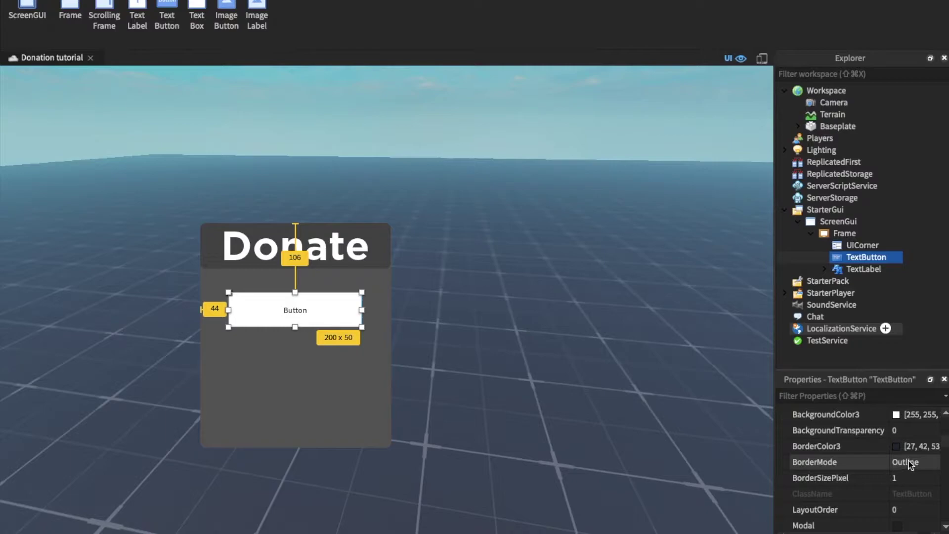
left_click(895, 257)
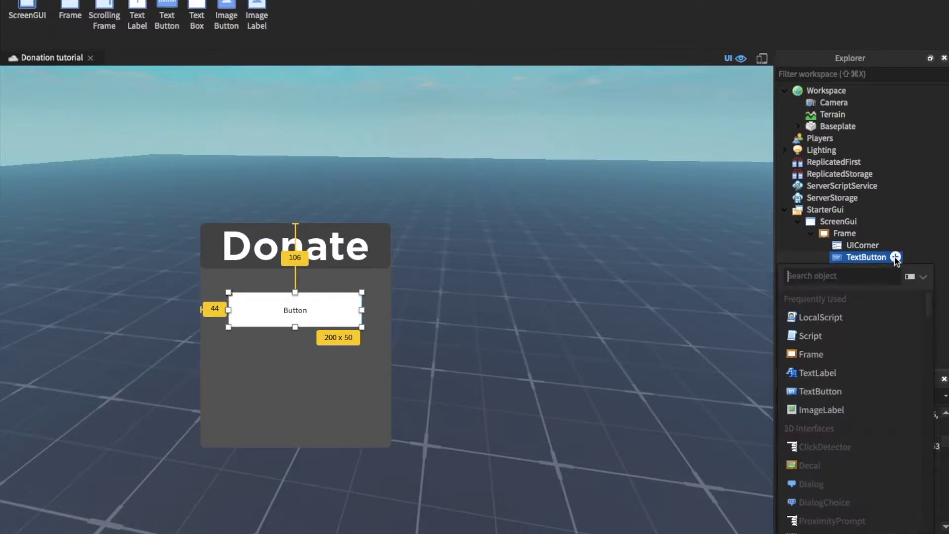
type("UI")
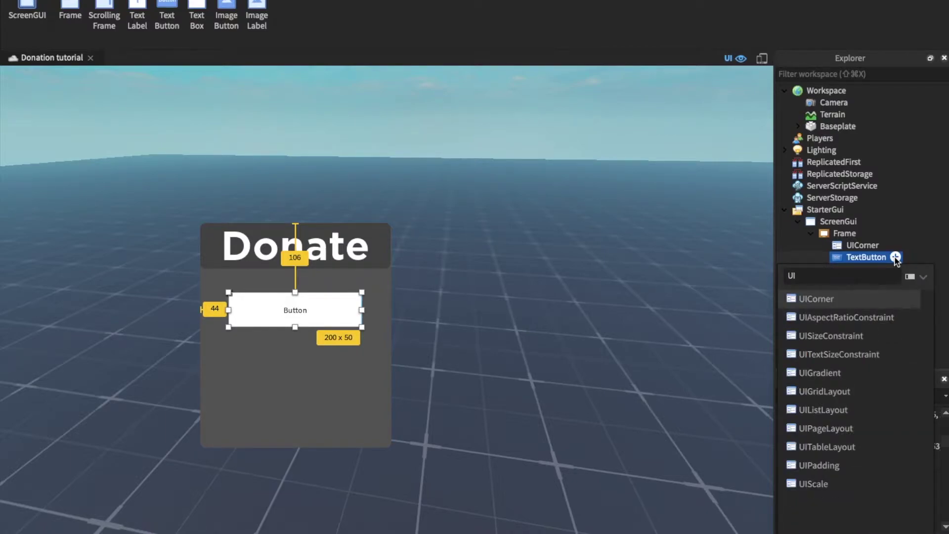
left_click(820, 299)
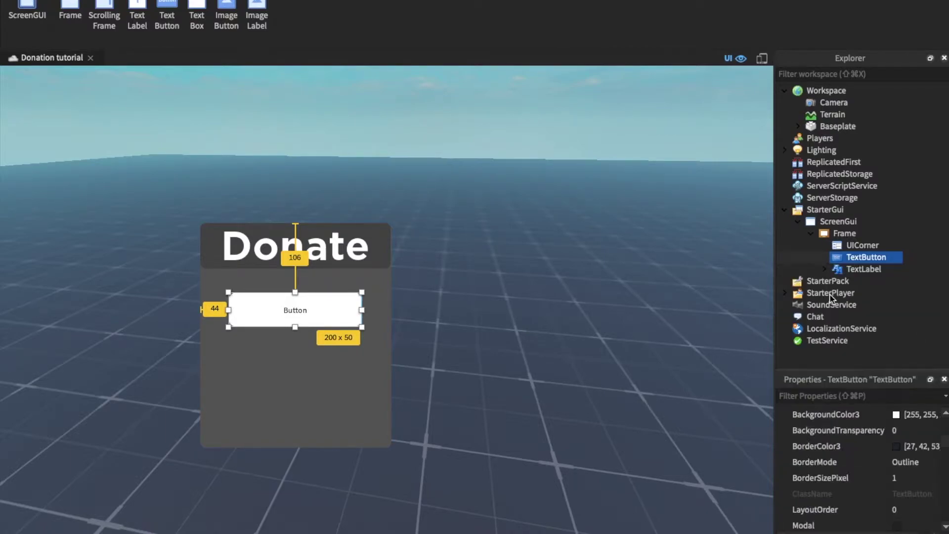
left_click(823, 257)
Set the TextButton's BackgroundColor3 to a near-black grey
left_click(896, 414)
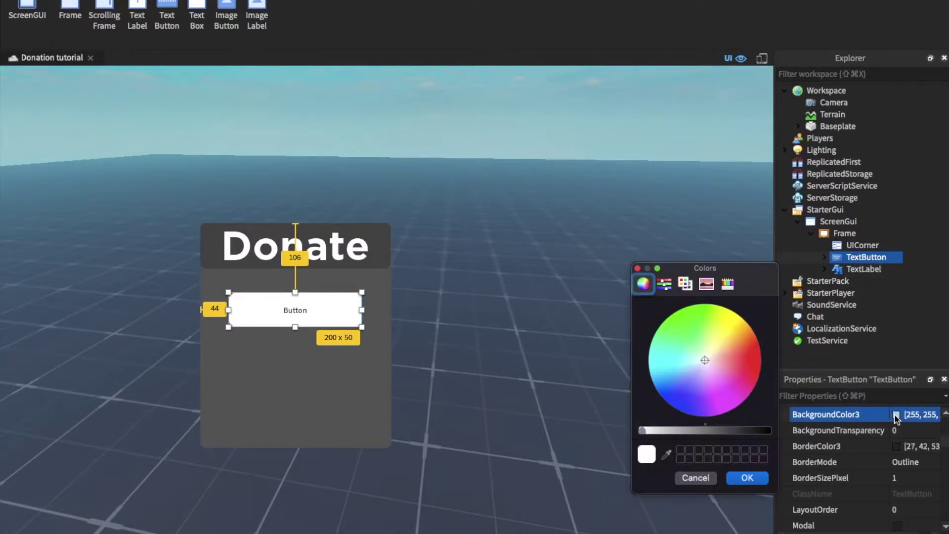
left_click_drag(723, 430, 745, 432)
left_click(760, 475)
Change the TextButton's Text property to "100 R$"
scroll(875, 465, "down", 10)
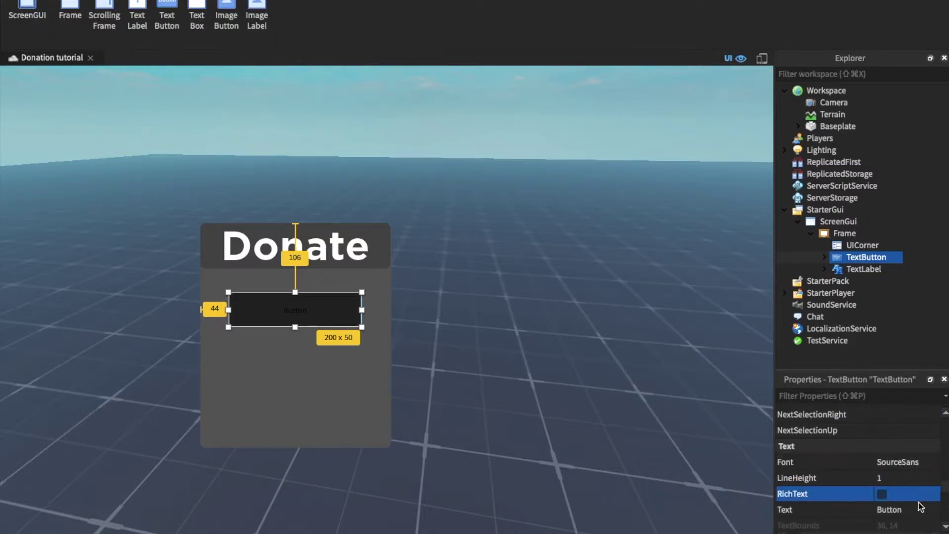
left_click(907, 512)
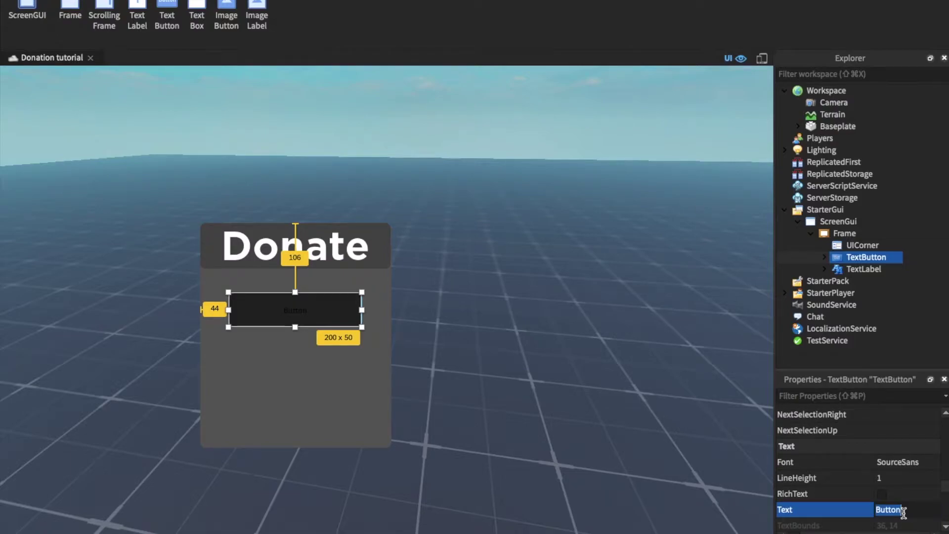
type("100 R$")
key("Return")
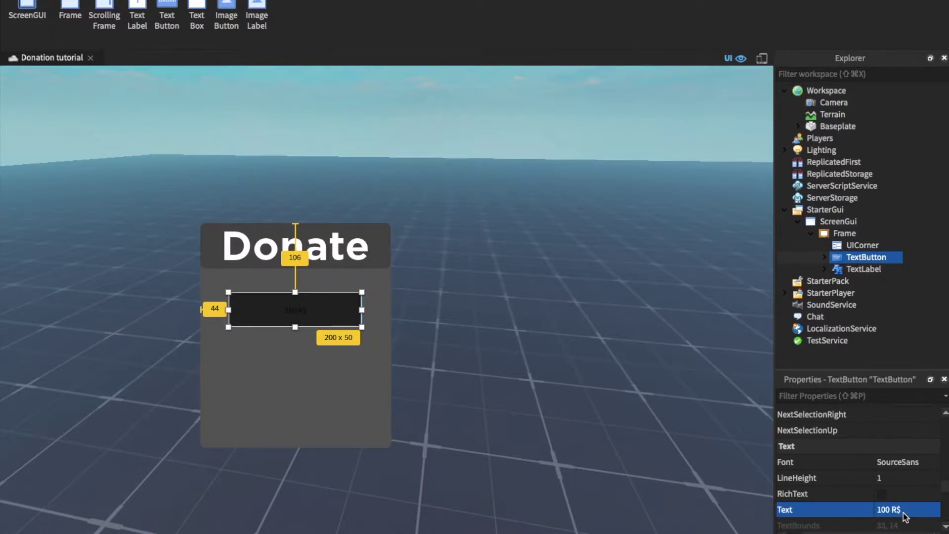
Enable TextScaled on the "100 R$" TextButton and set its TextColor3 to white
scroll(906, 517, "down", 3)
left_click(883, 524)
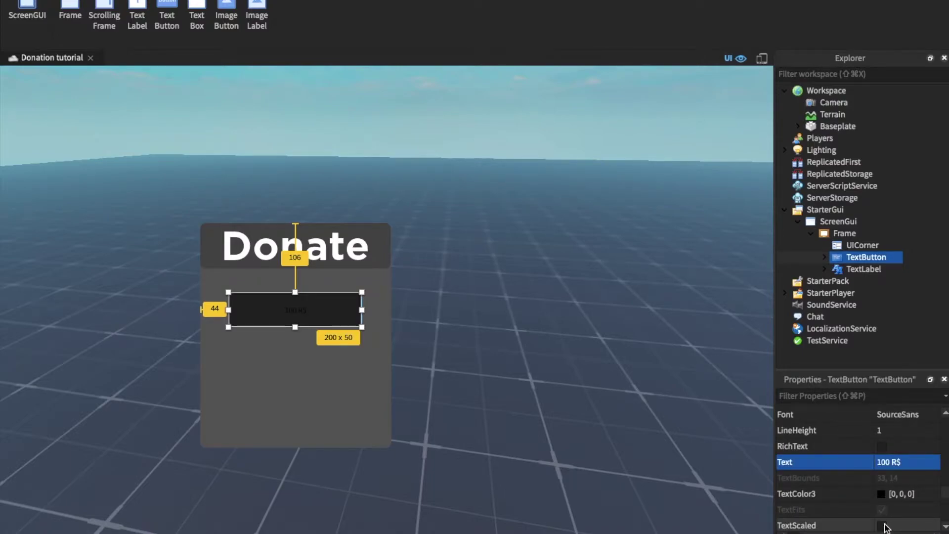
left_click(881, 494)
left_click_drag(753, 430, 624, 439)
left_click(733, 478)
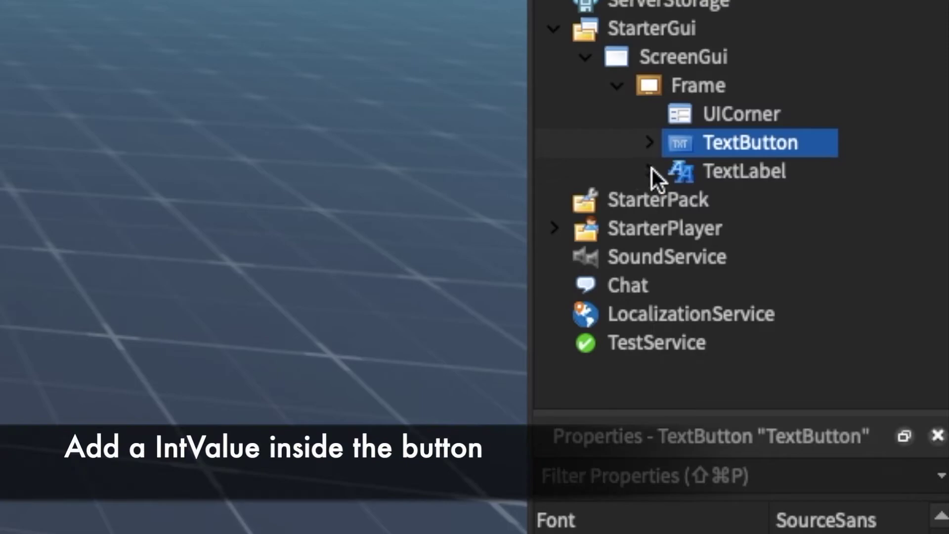
Add an IntValue object inside the TextButton
mouse_move(888, 259)
left_click(822, 143)
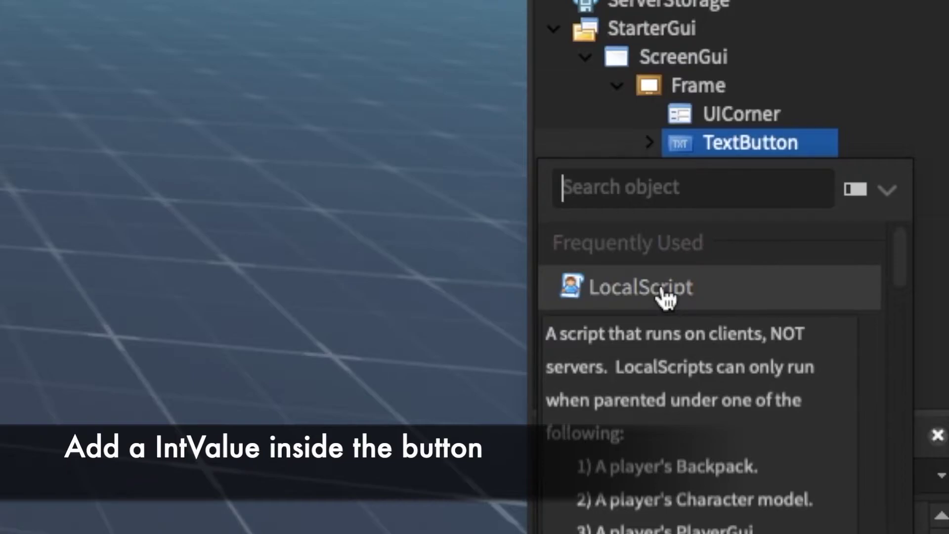
type("IN")
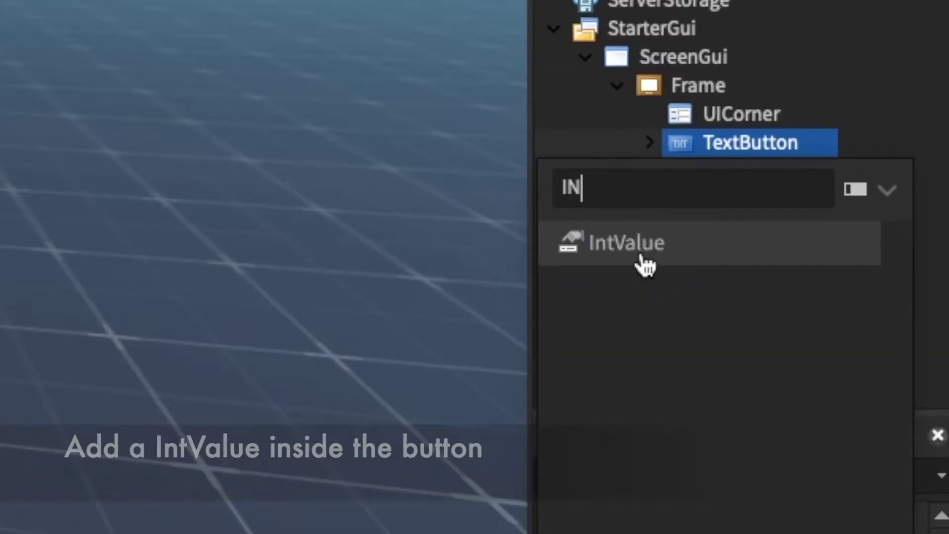
left_click(642, 255)
left_click(707, 202)
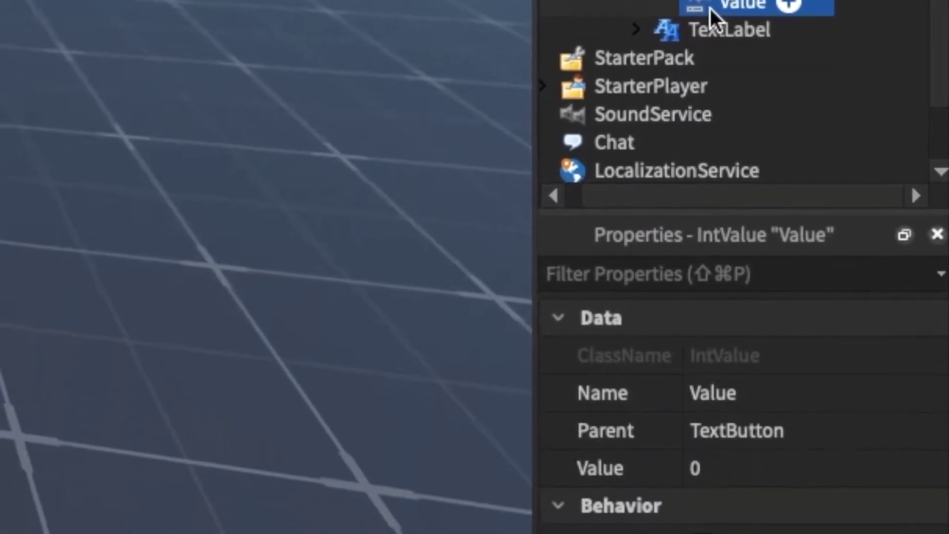
Rename the IntValue inside the TextButton to ProductId
left_click(789, 479)
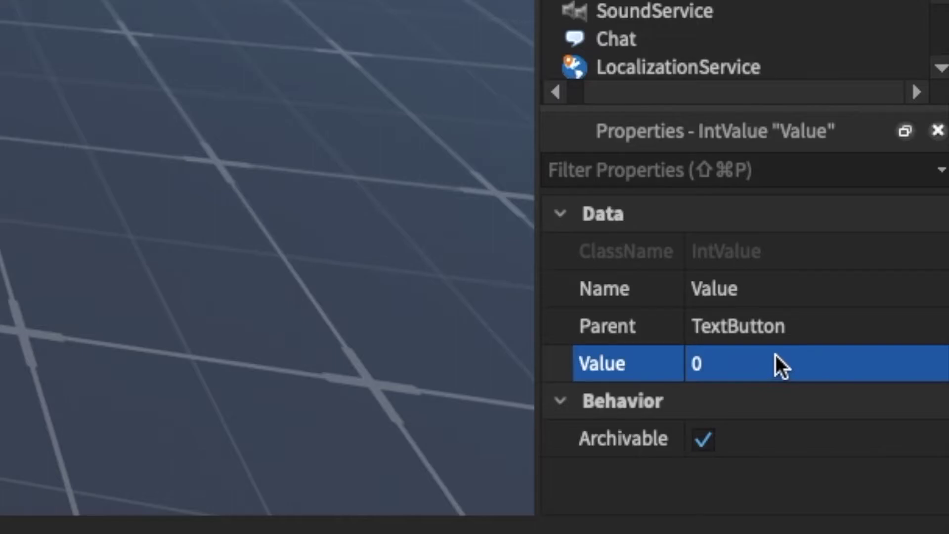
left_click(766, 288)
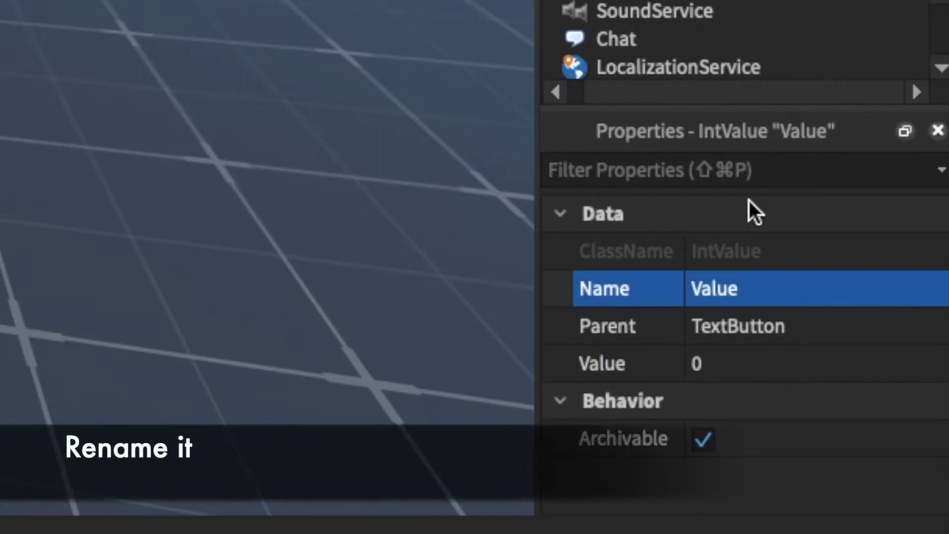
left_click(752, 294)
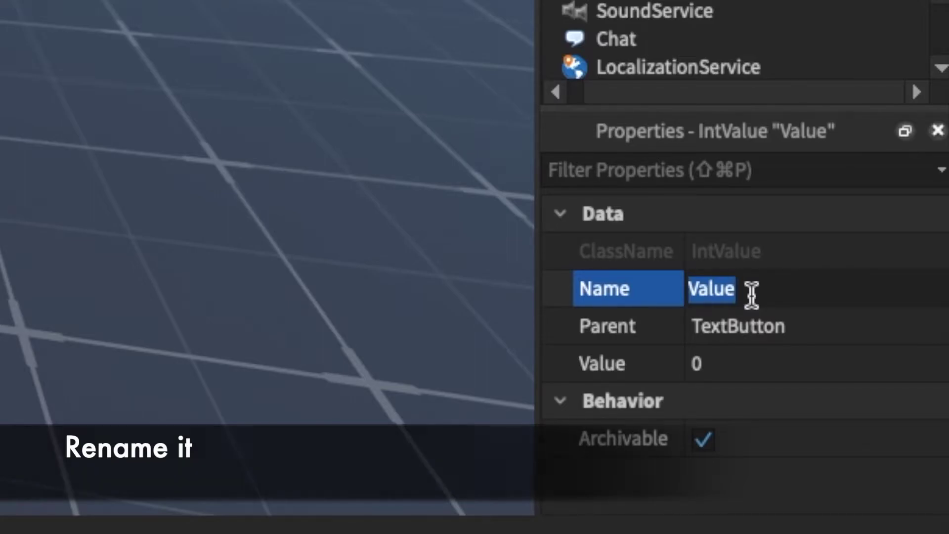
type("Prod")
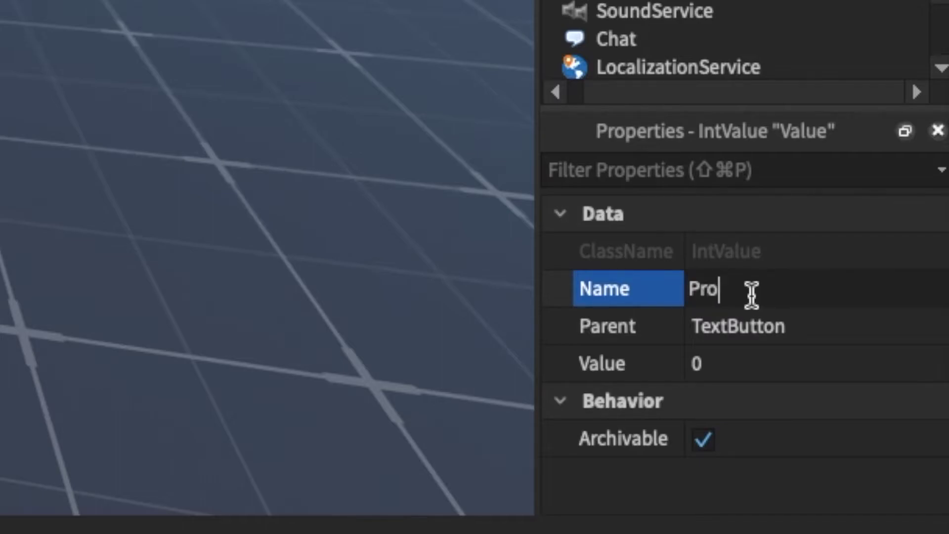
type("uctId")
key("Return")
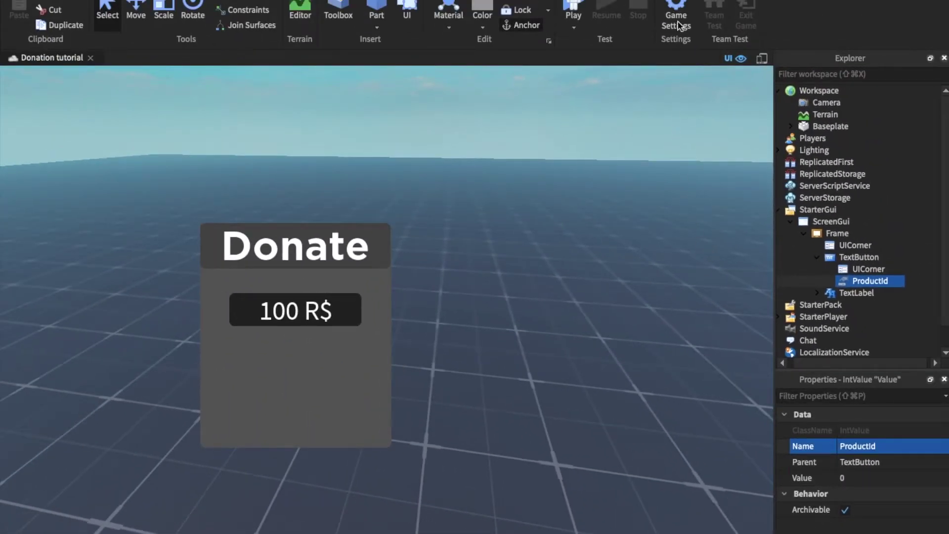
Create a new developer product in the game's Monetization settings
left_click(674, 5)
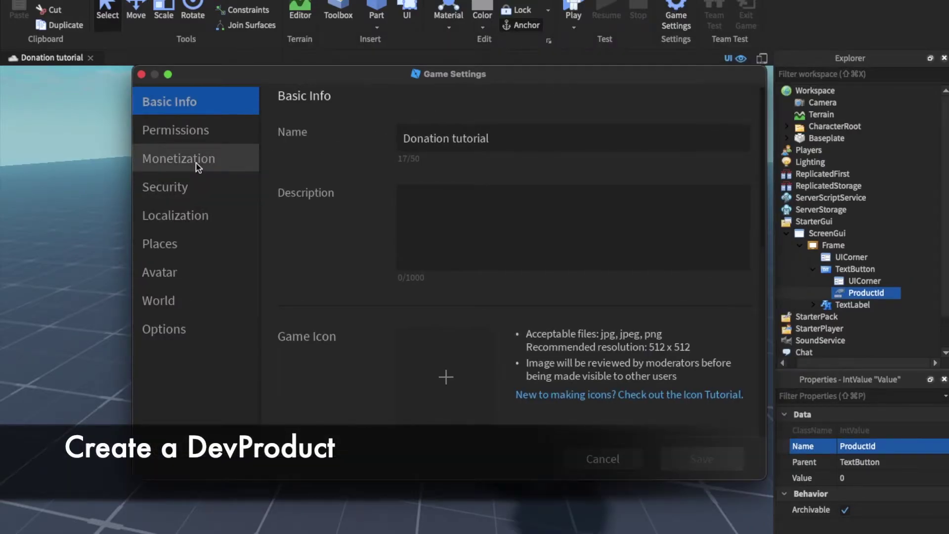
left_click(198, 166)
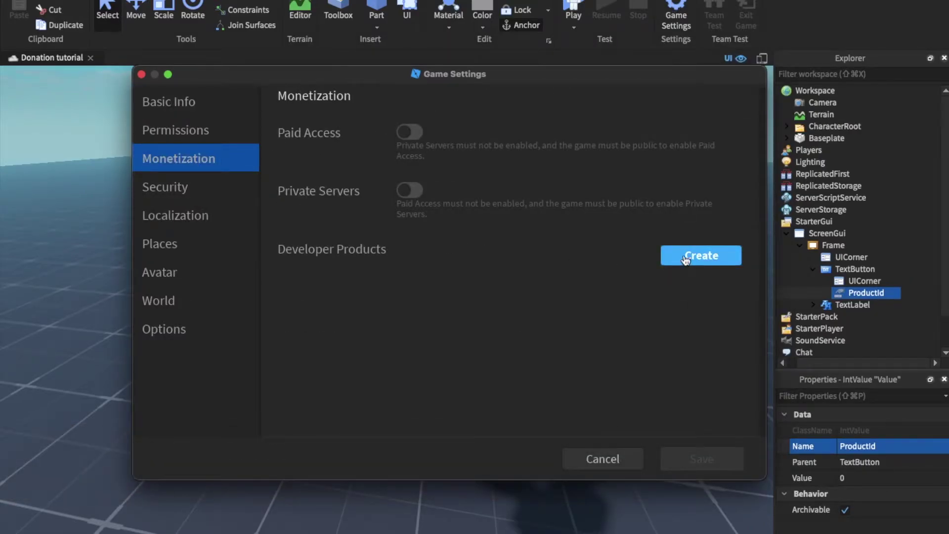
left_click(685, 260)
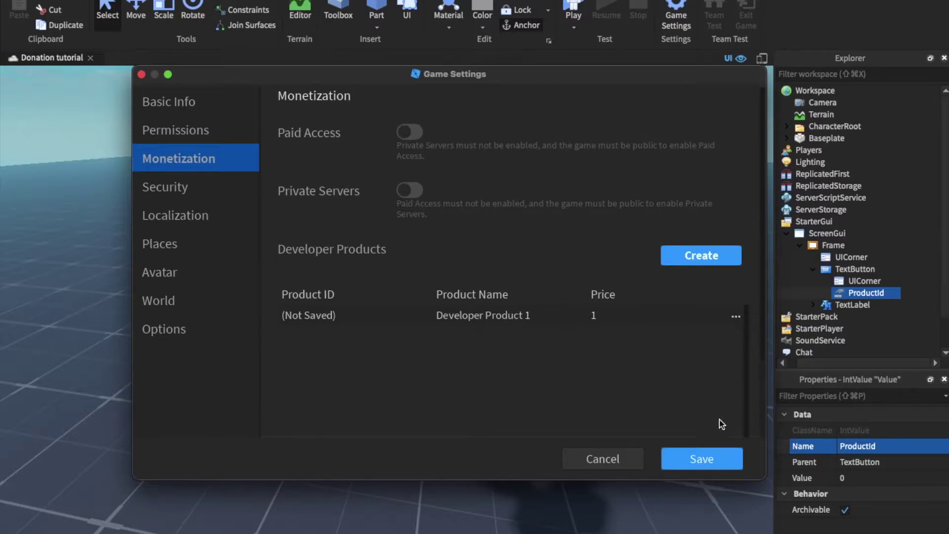
Set the new developer product's price to 100 Robux and its name to "+100", and save the game settings
left_click(736, 316)
left_click(742, 334)
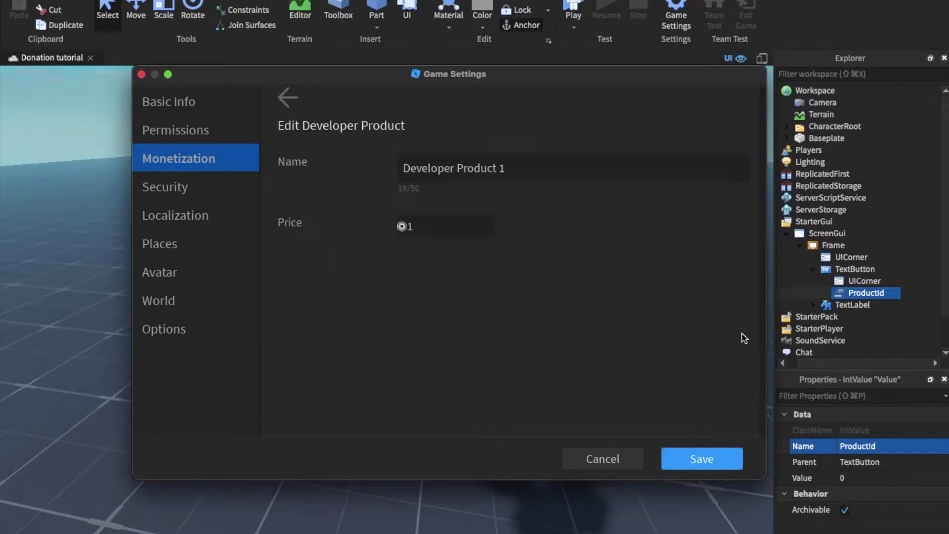
left_click(444, 230)
key("BackSpace")
type("100")
left_click(517, 168)
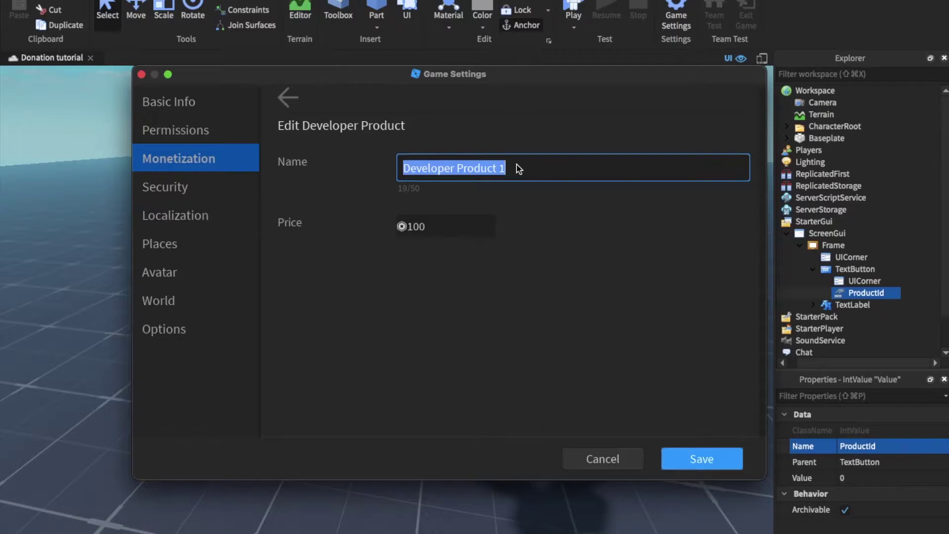
type("+100")
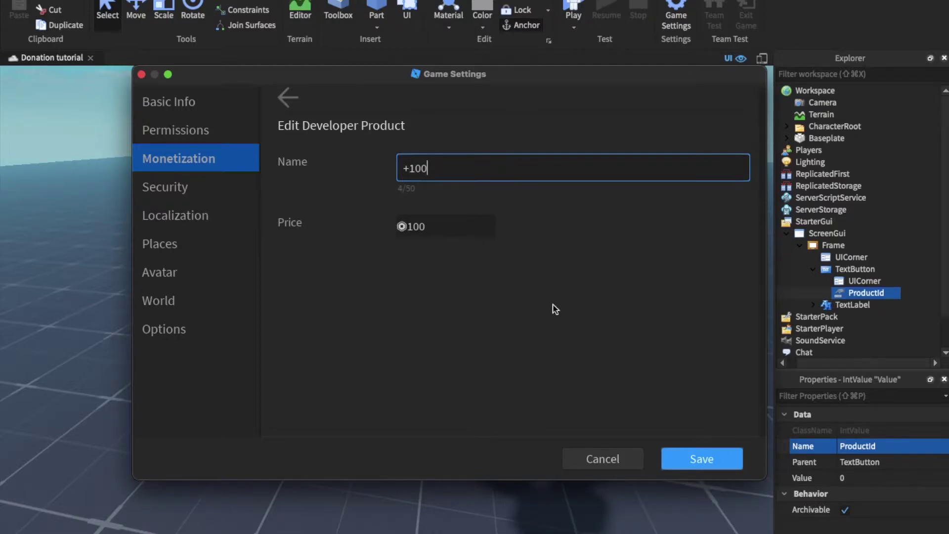
left_click(692, 460)
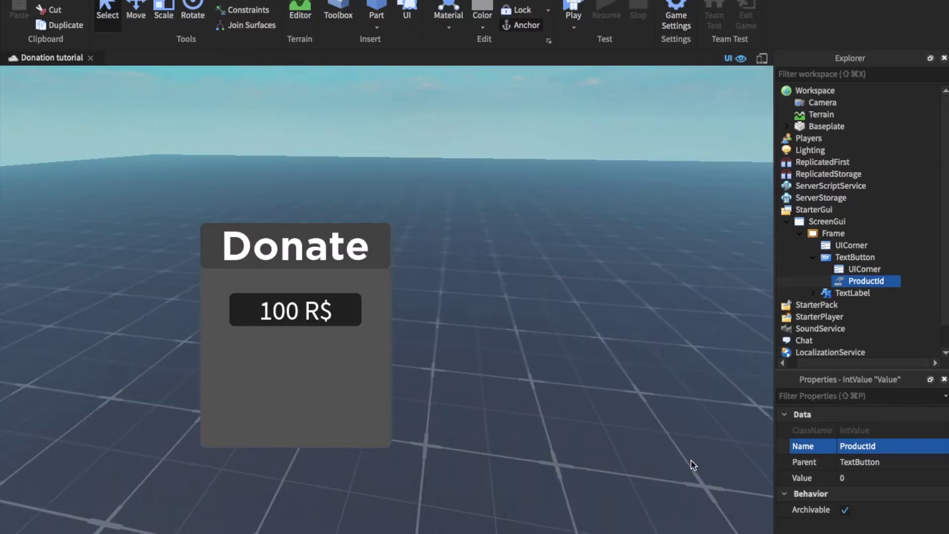
Look up the developer product's ID in the game's Monetization settings, and close the settings without changes
left_click(673, 20)
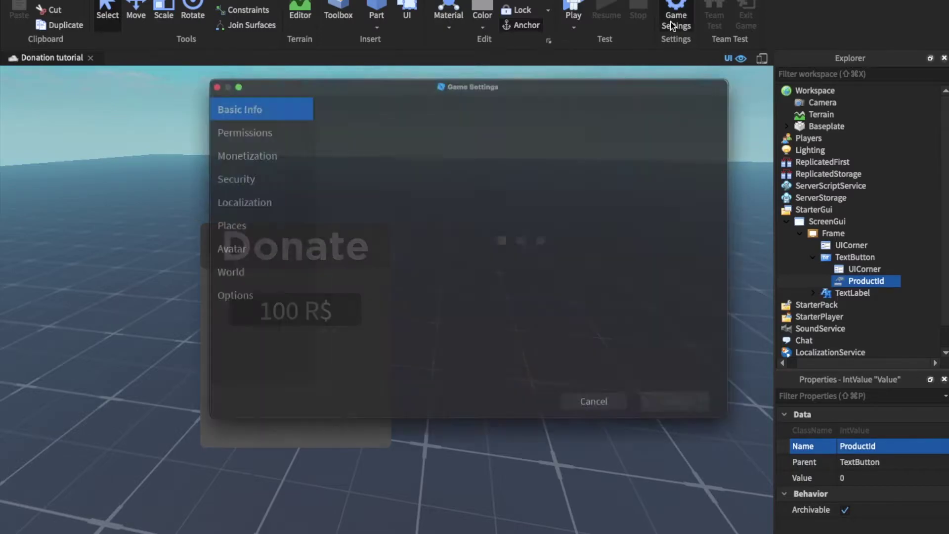
left_click(197, 132)
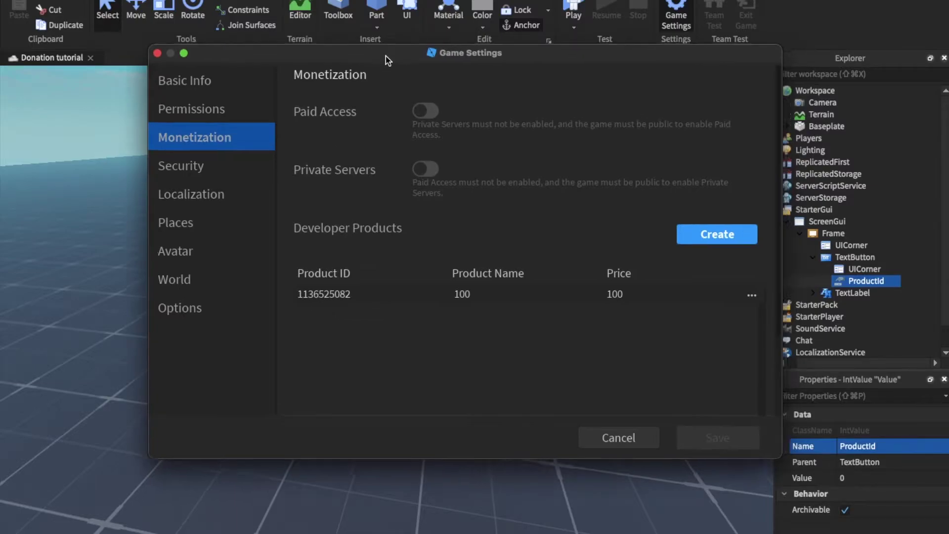
left_click_drag(385, 55, 332, 66)
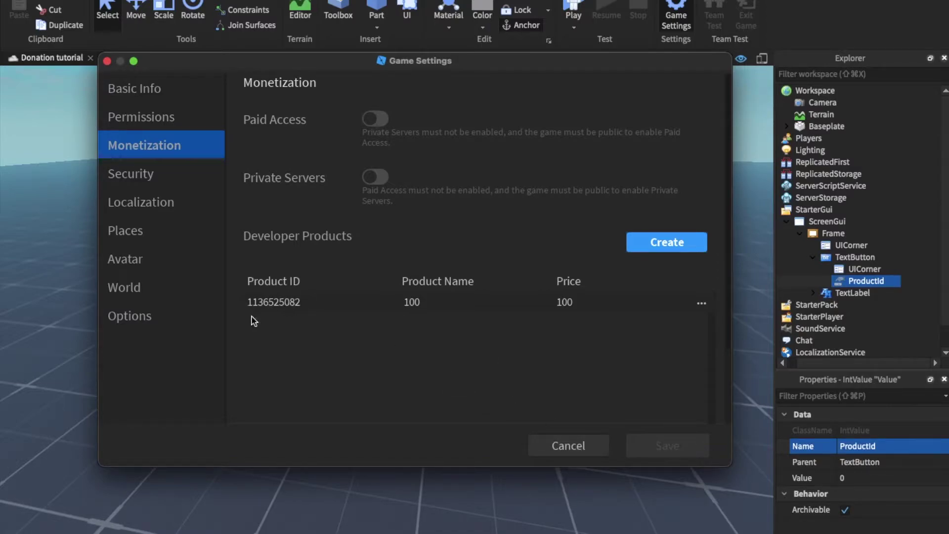
left_click(570, 446)
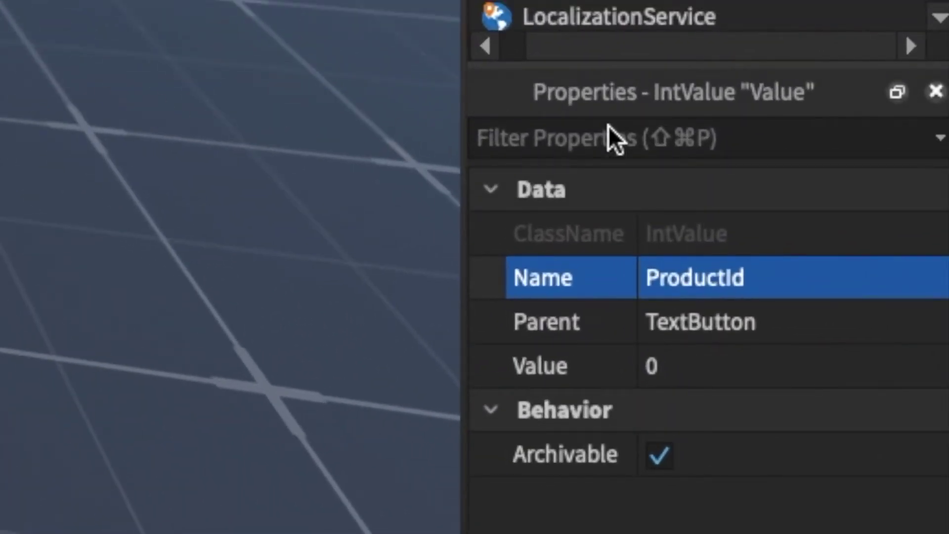
Paste the developer product's ID as the Value of the ProductId IntValue
left_click(701, 371)
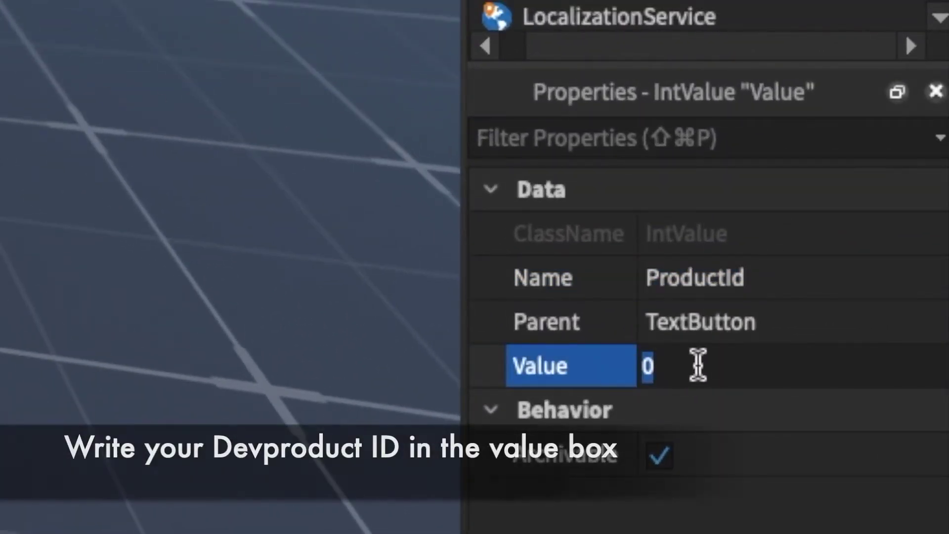
left_click(701, 364)
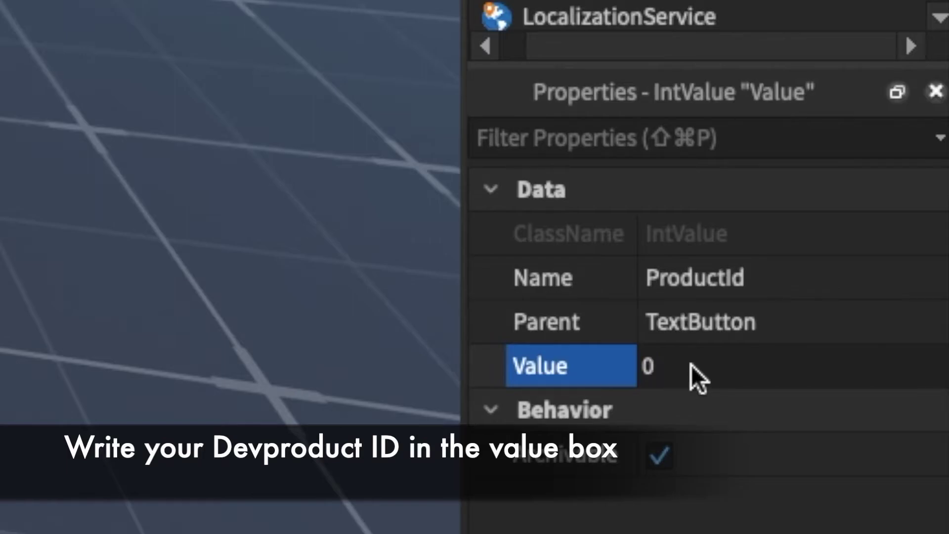
key("BackSpace")
key("super+v")
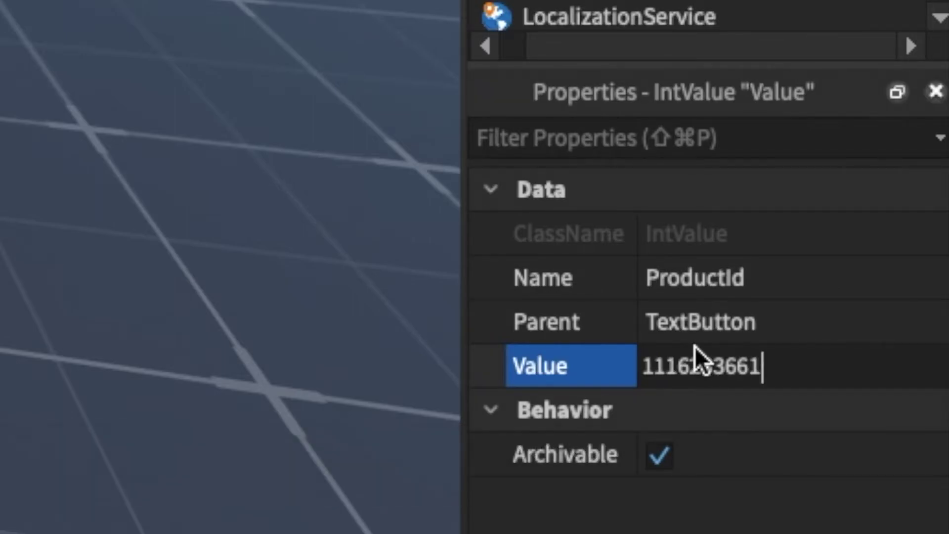
key("Return")
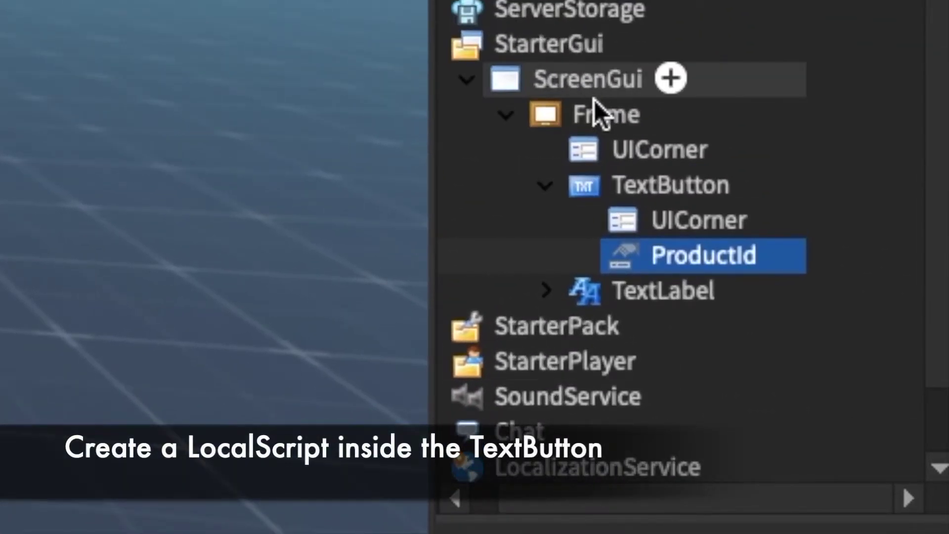
Add a LocalScript inside the TextButton and clear its default code
left_click(765, 186)
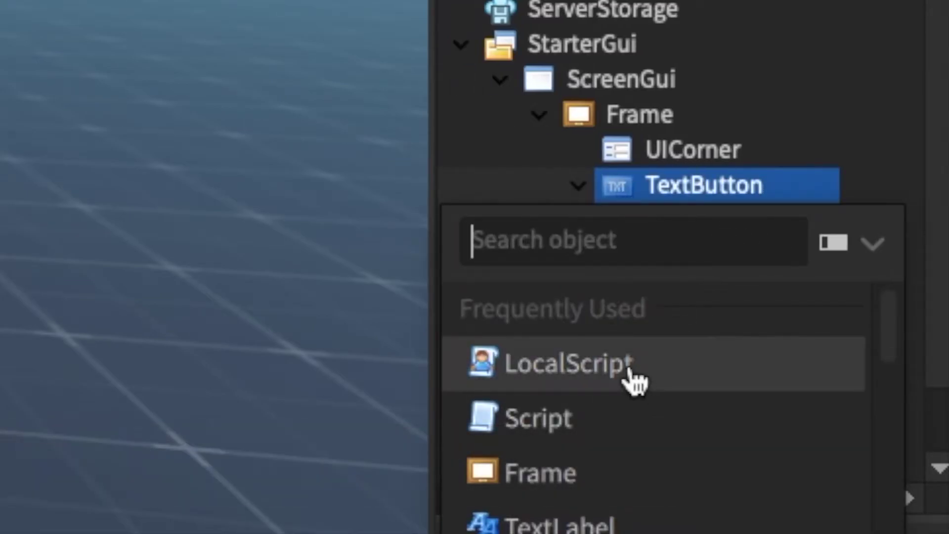
left_click(629, 364)
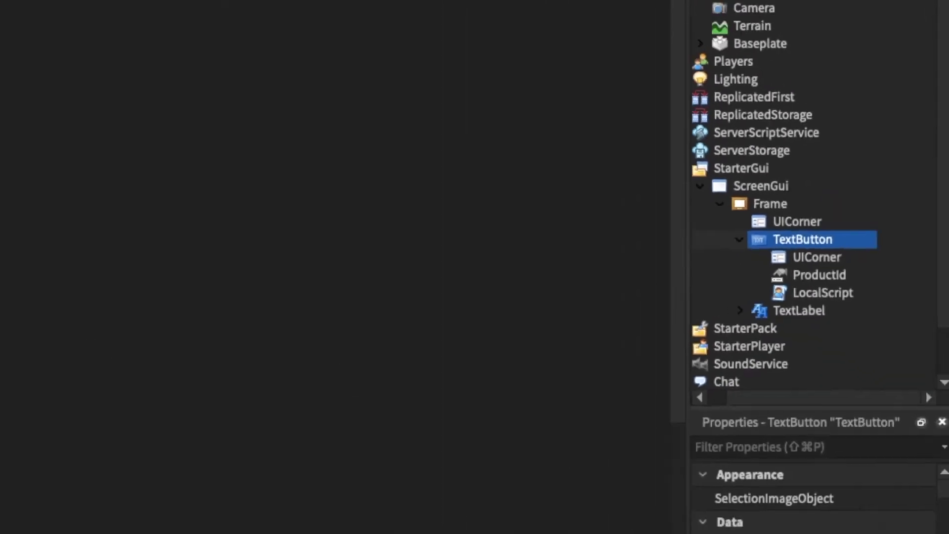
key("super+a")
key("BackSpace")
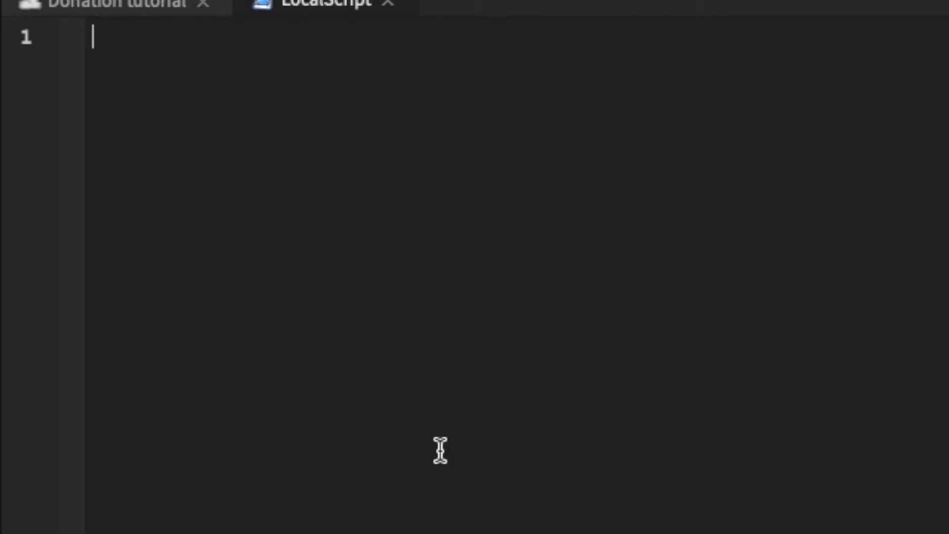
Write the LocalScript's first line as "local Player = game.Players.LocalPlayer"
type("lo")
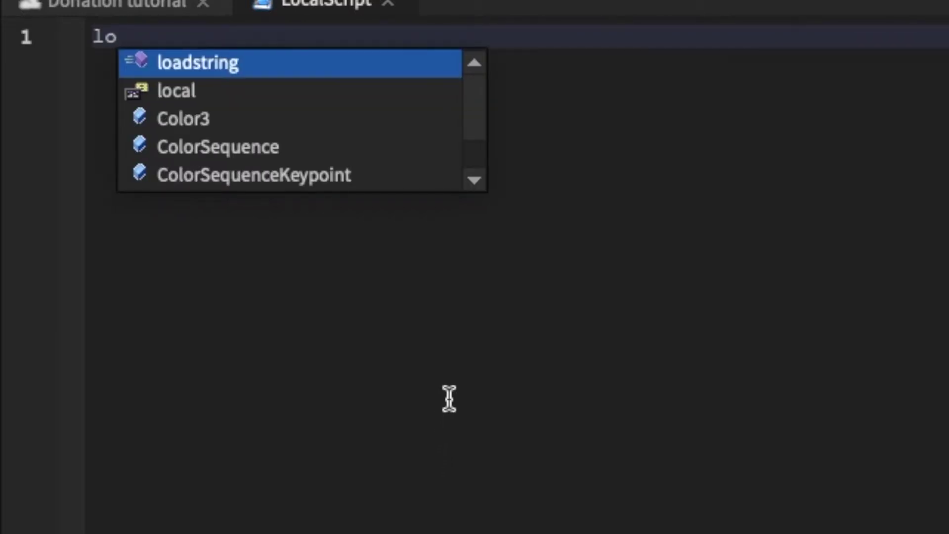
key("Down")
key("Return")
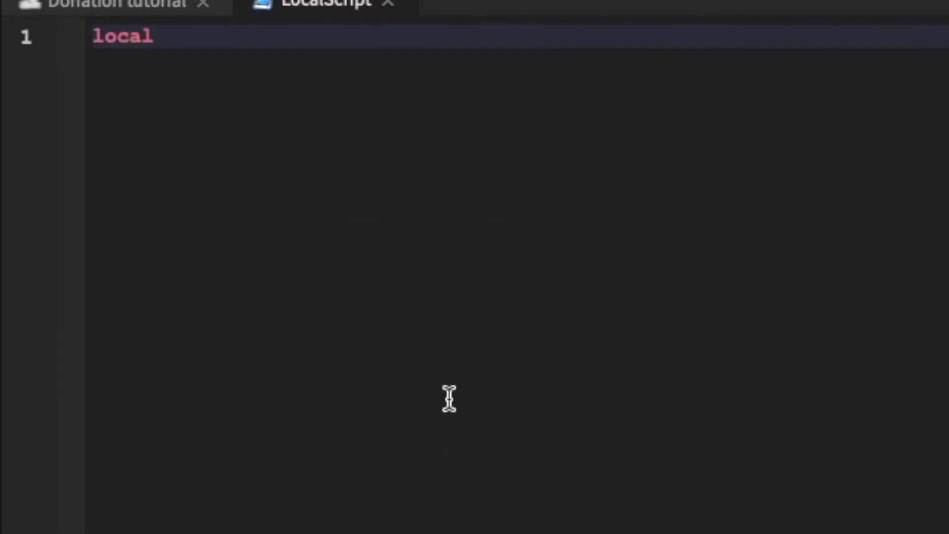
type("Player = ")
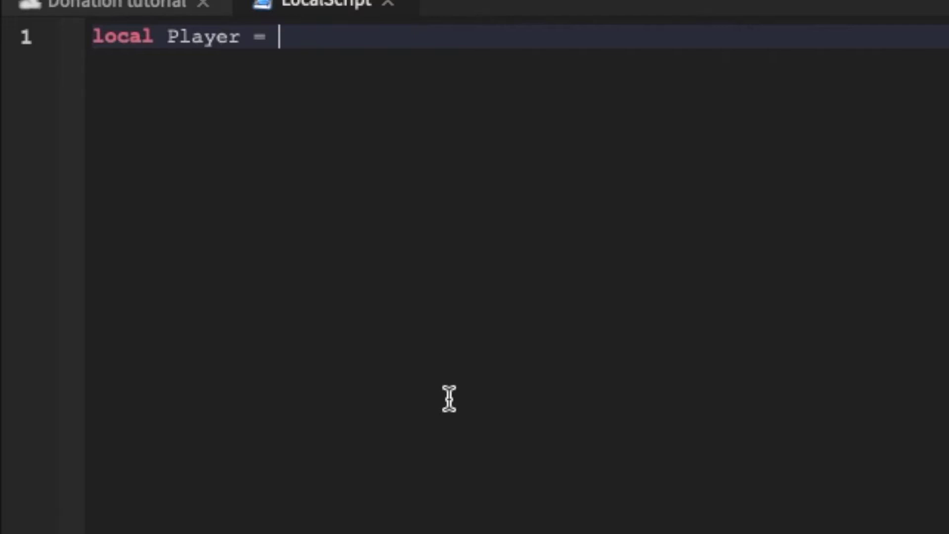
type("game.")
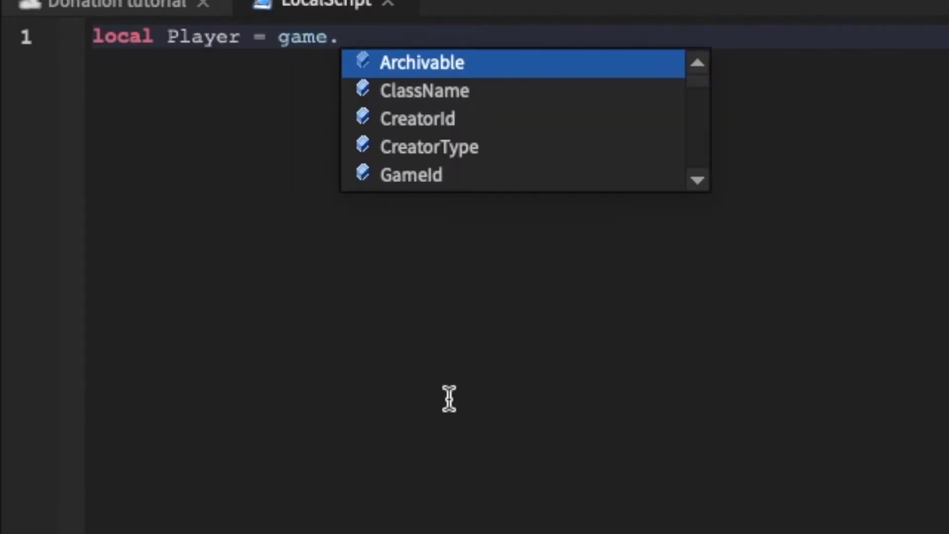
type("Player")
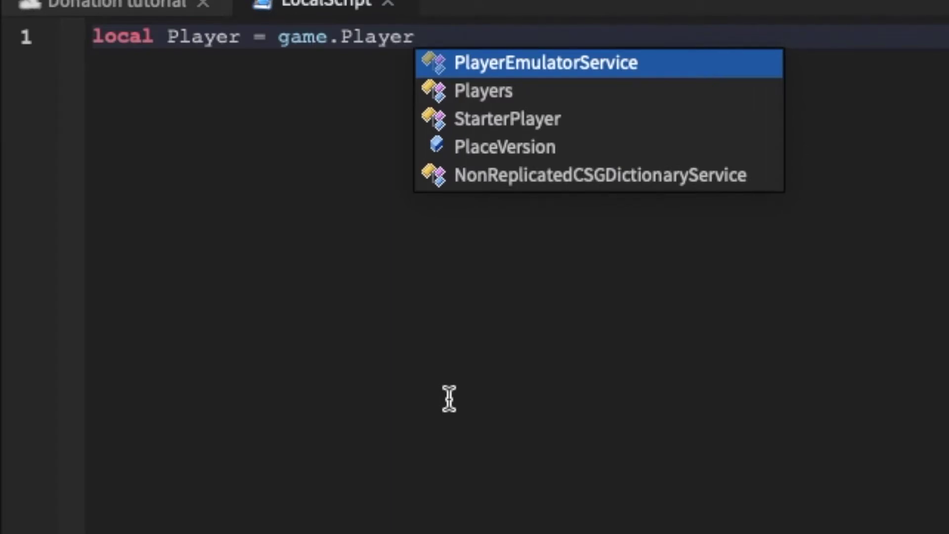
type("s")
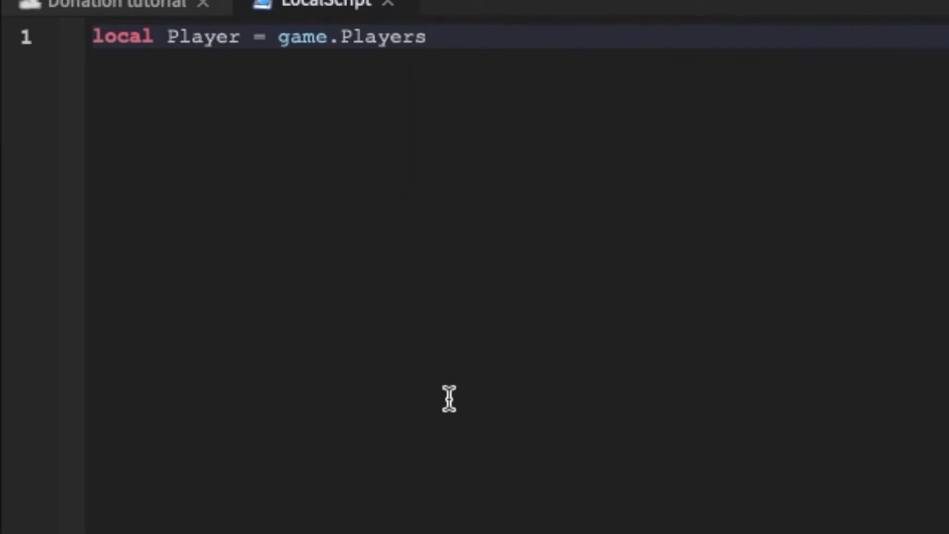
type(".")
type("LocalPlayer")
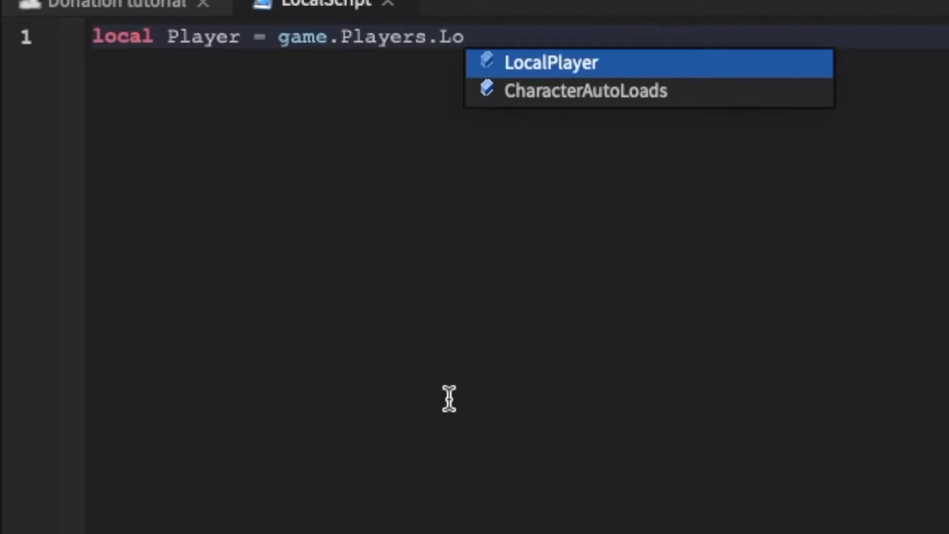
Complete the Player line with "LocalPlayer" and add "local MarketPlaceService = game:GetService("MarketplaceService")" on line 2
key("Tab")
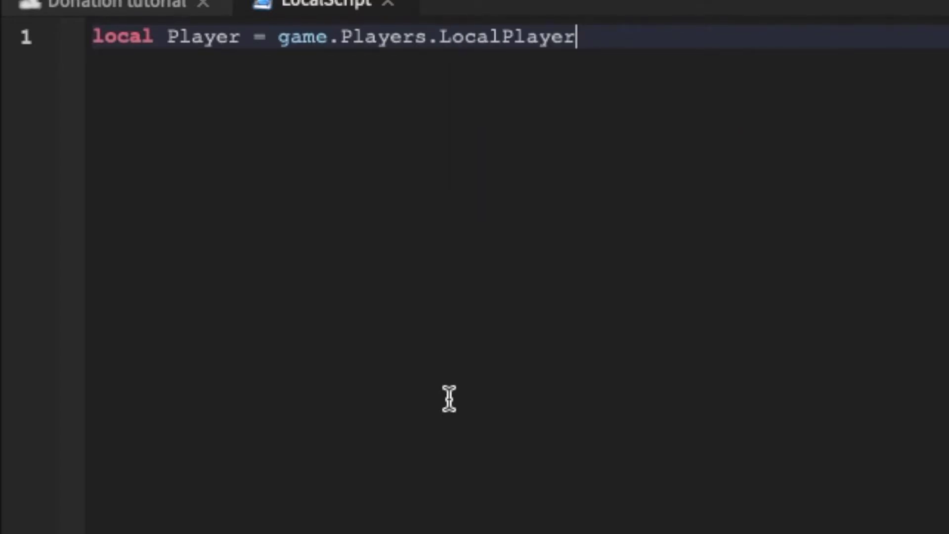
key("Return")
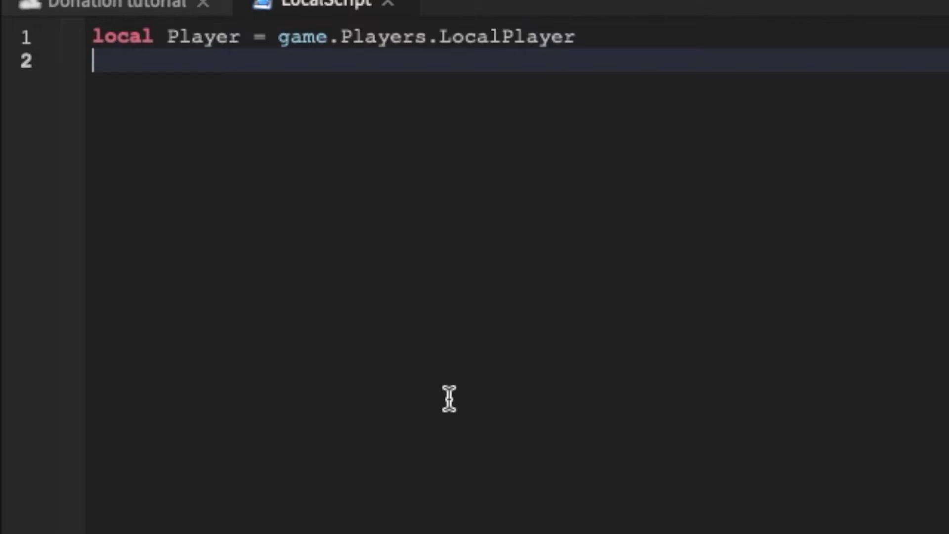
type("lo")
key("Tab")
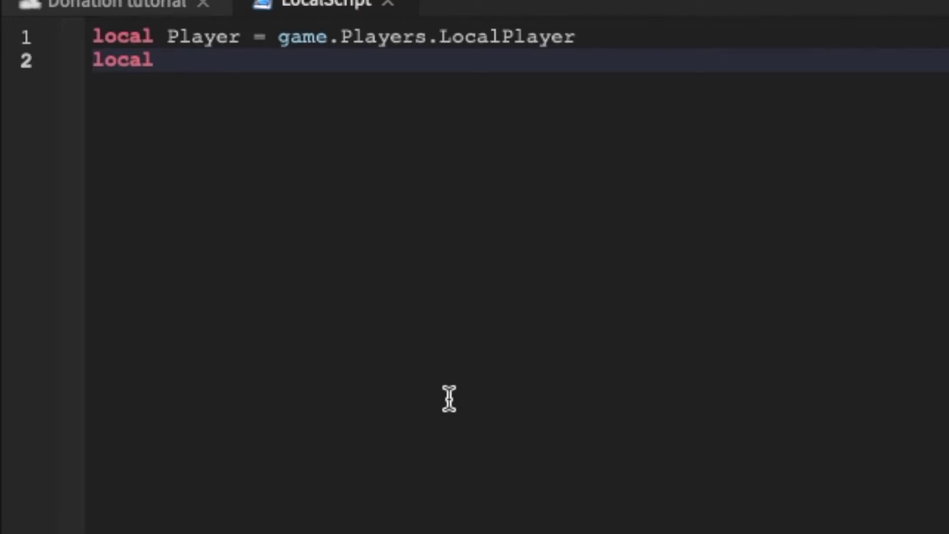
type("MarketPlaceService = ")
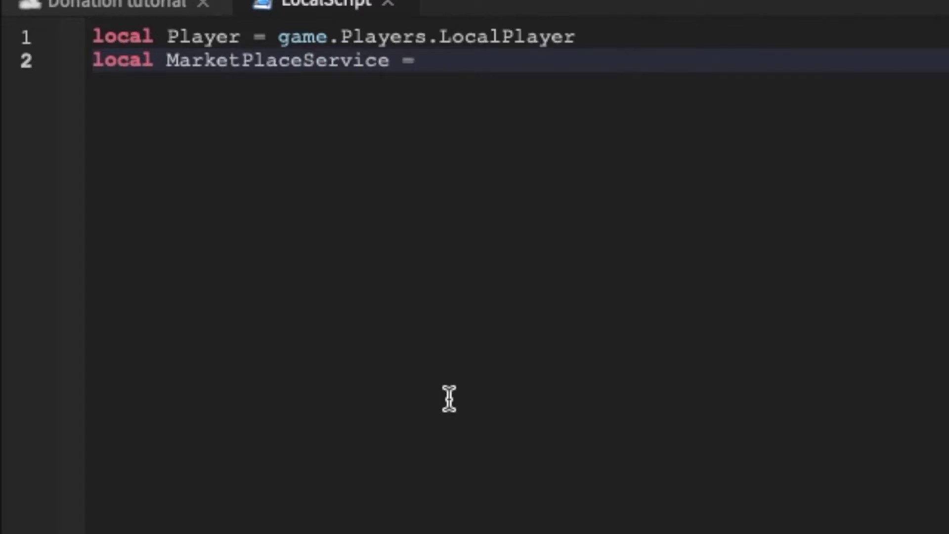
type("game:")
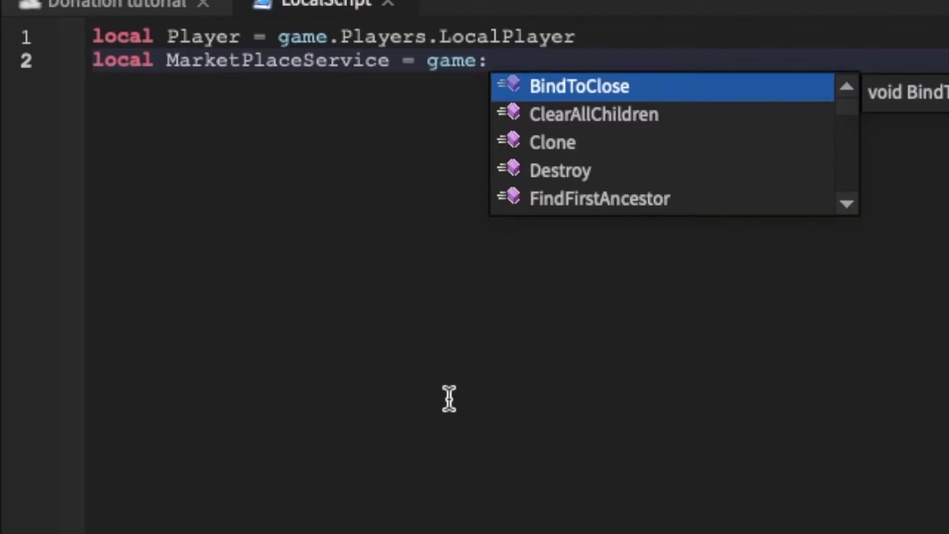
type("Get")
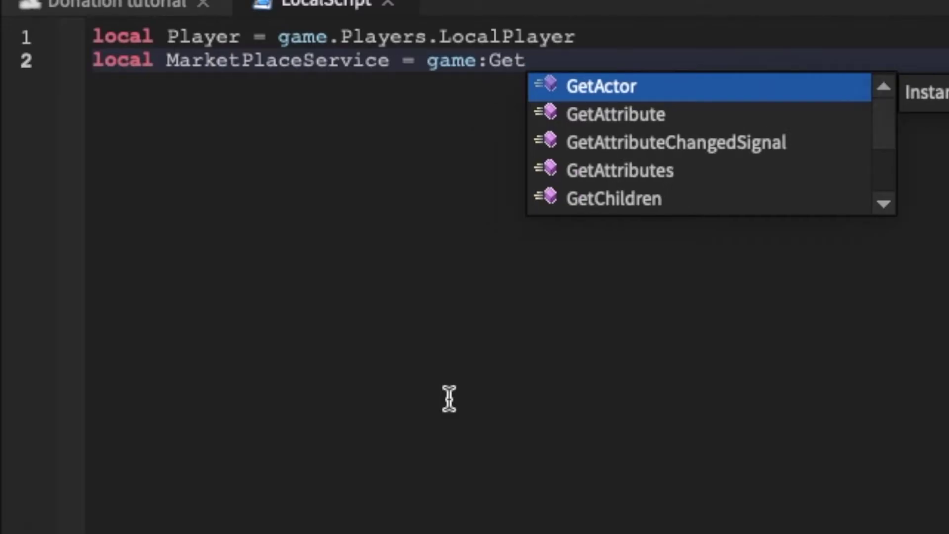
type("S")
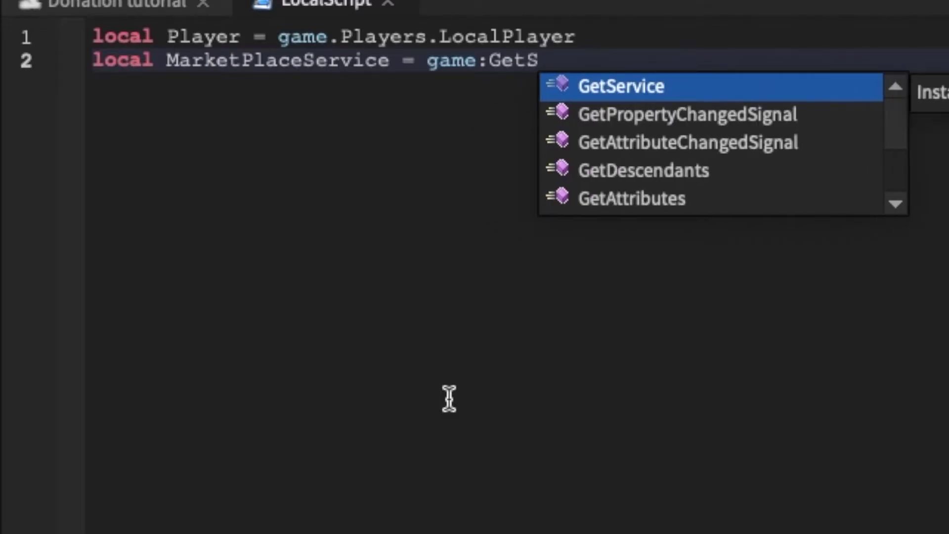
key("Tab")
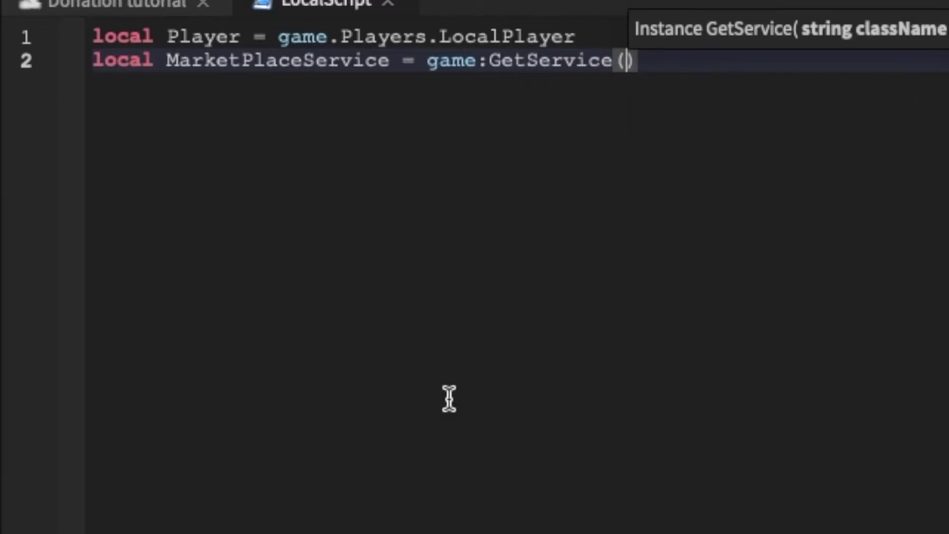
type(":")
key("BackSpace")
type("\"")
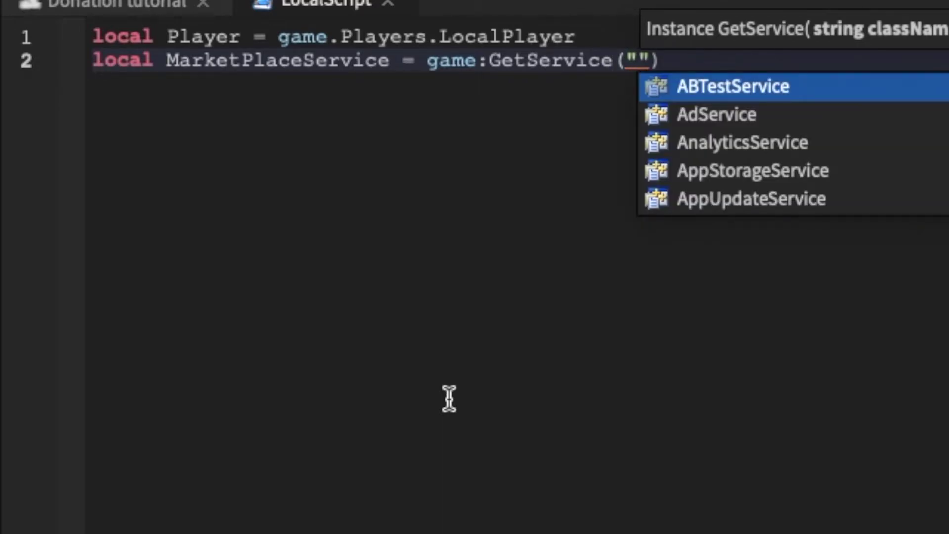
type("M")
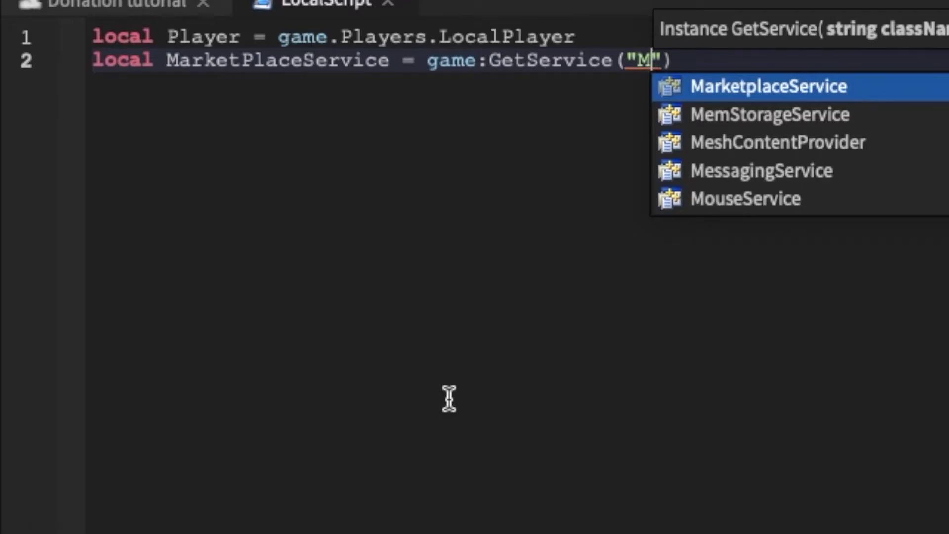
key("Tab")
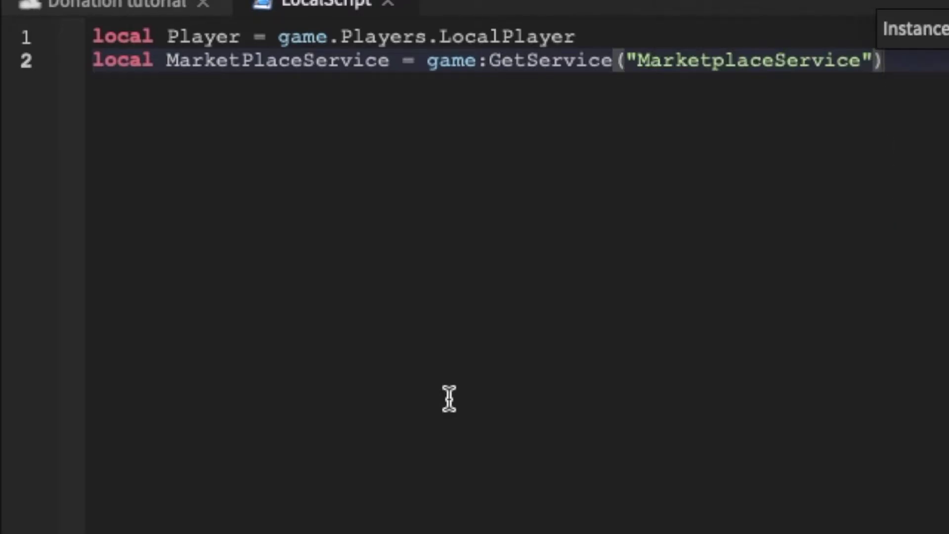
key("Return")
key("Return")
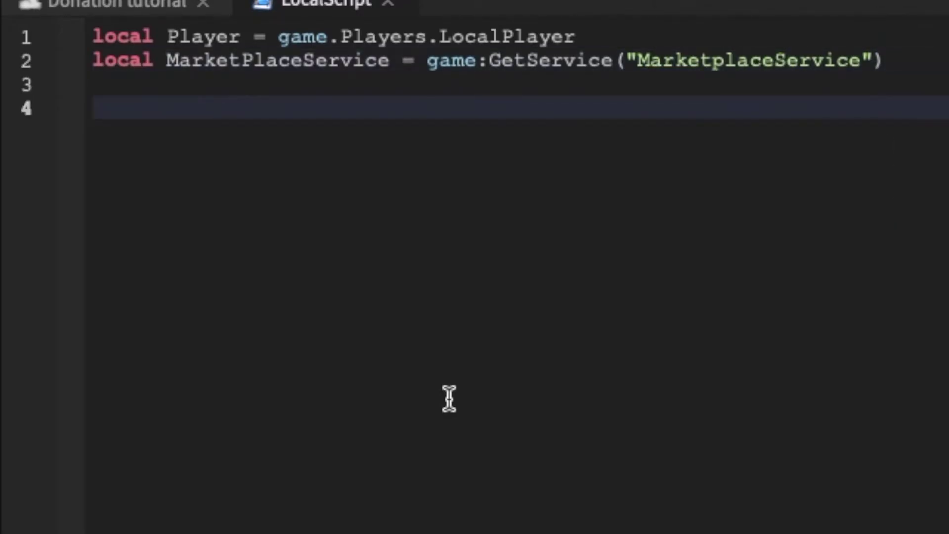
Begin the product variable on line 4 with "local DevproductId = script.Parent."
type("local ")
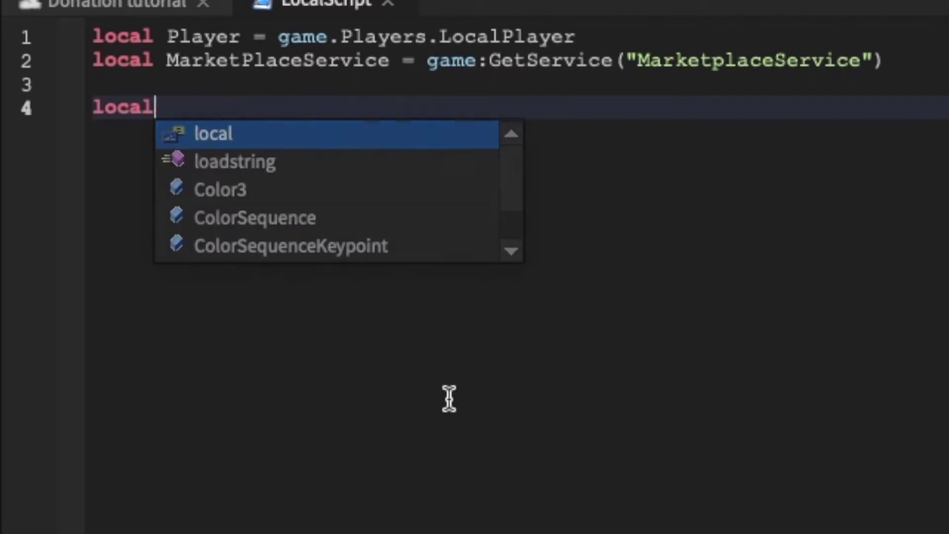
type("D")
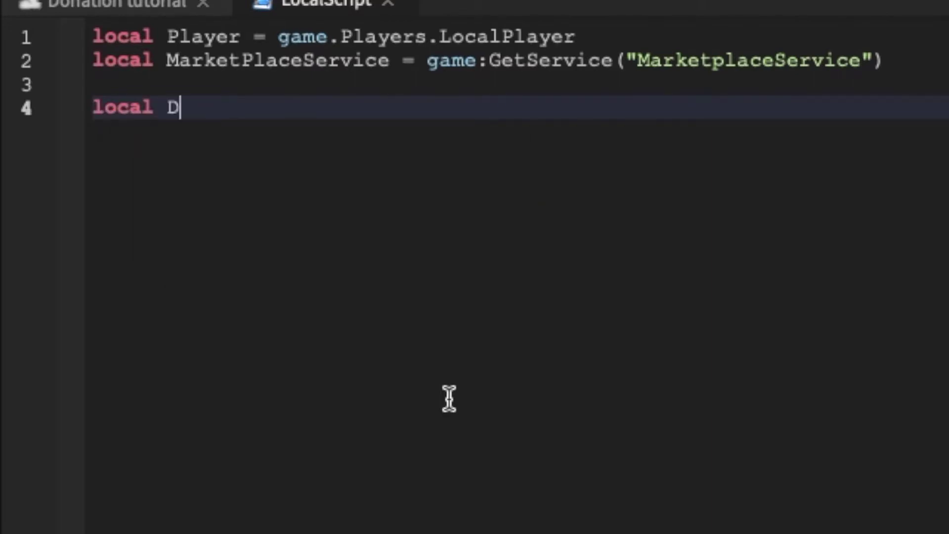
type("evproduct")
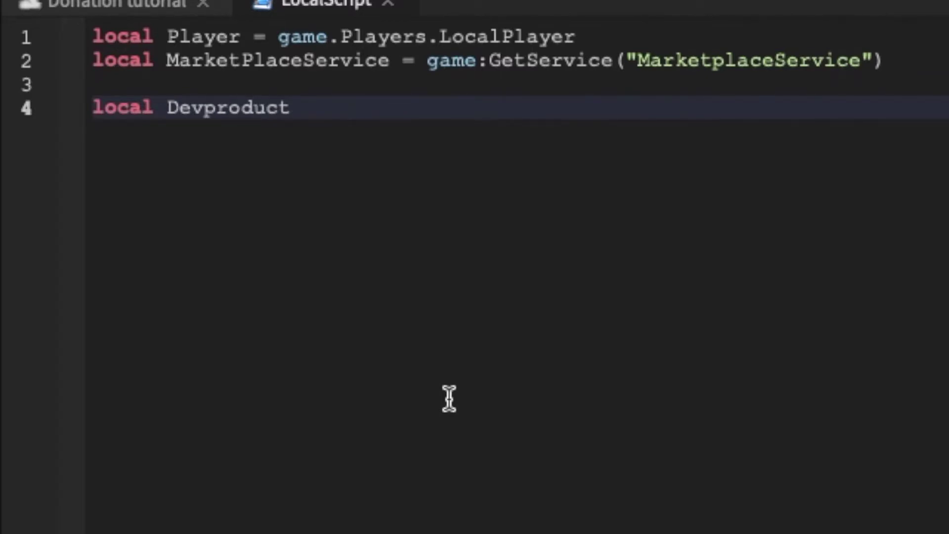
type("Id = scri")
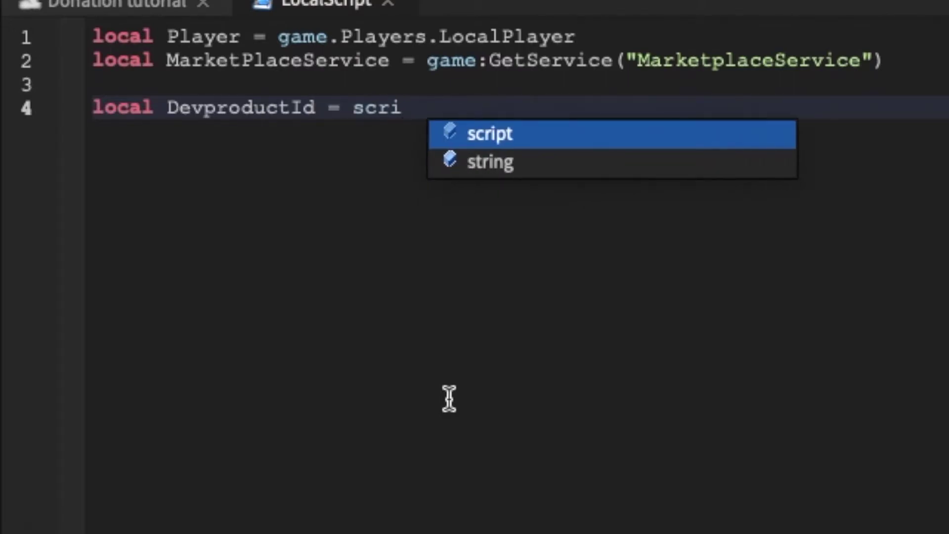
type("pt.Parent")
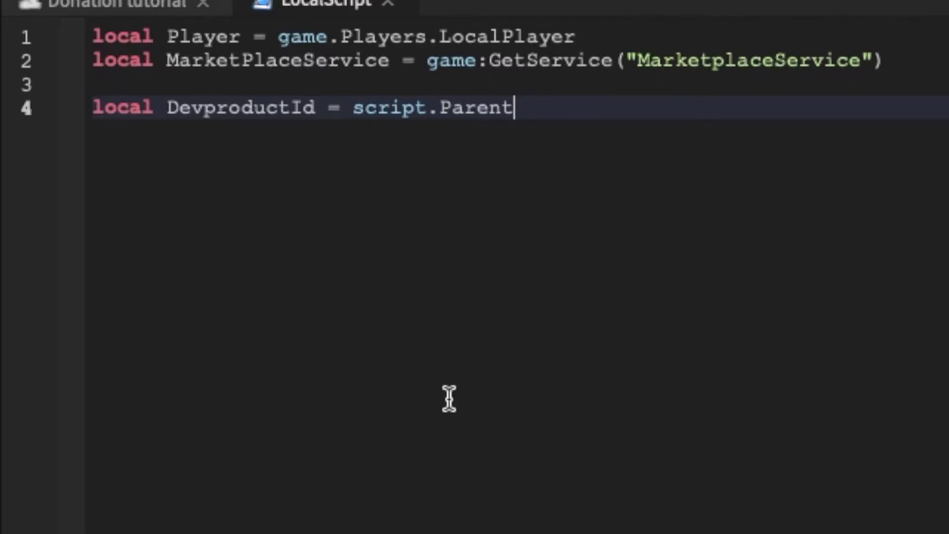
type(".D")
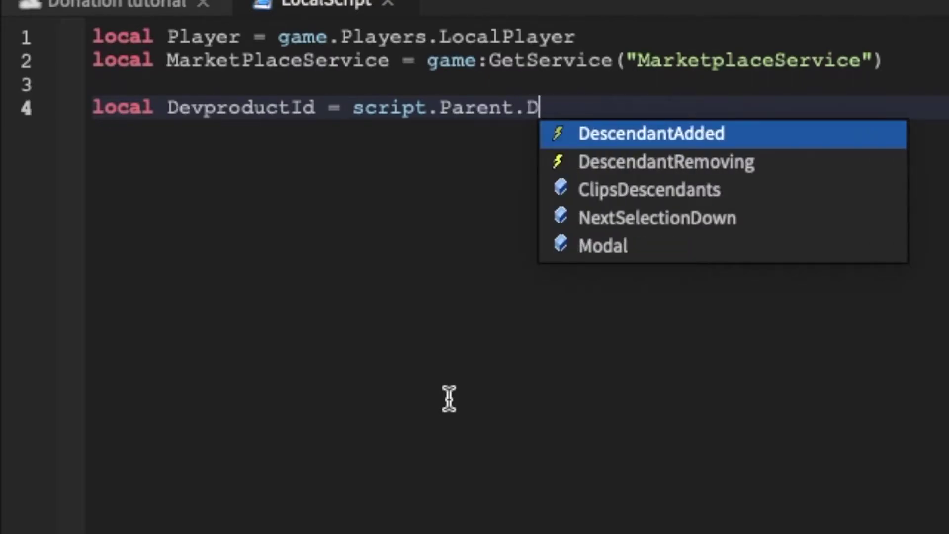
key("BackSpace")
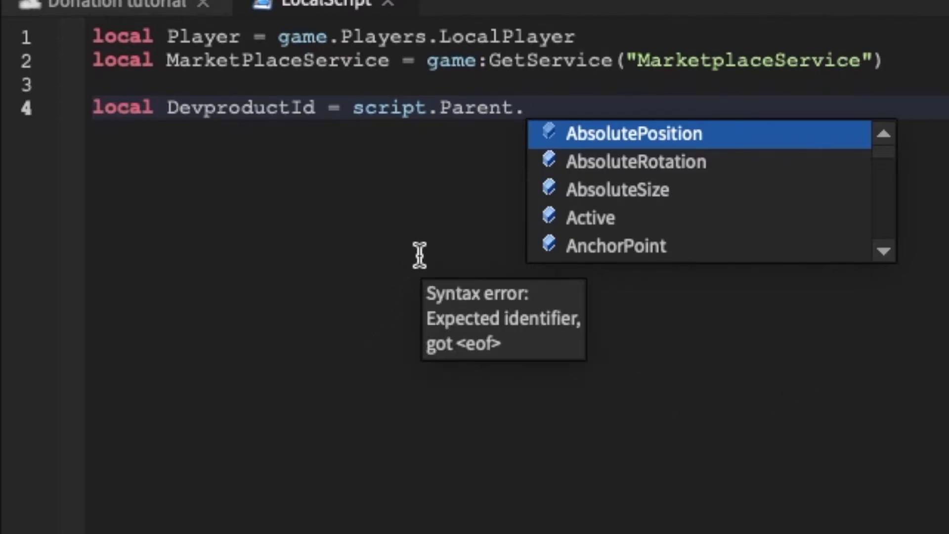
type("P")
key("Down")
key("Tab")
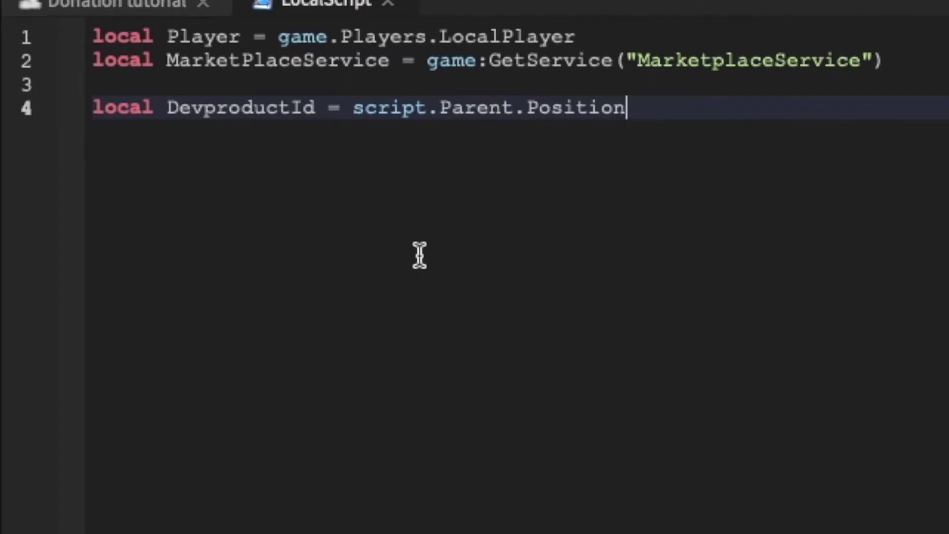
key("BackSpace")
key("BackSpace")
key("BackSpace")
key("BackSpace")
key("BackSpace")
key("BackSpace")
key("BackSpace")
key("BackSpace")
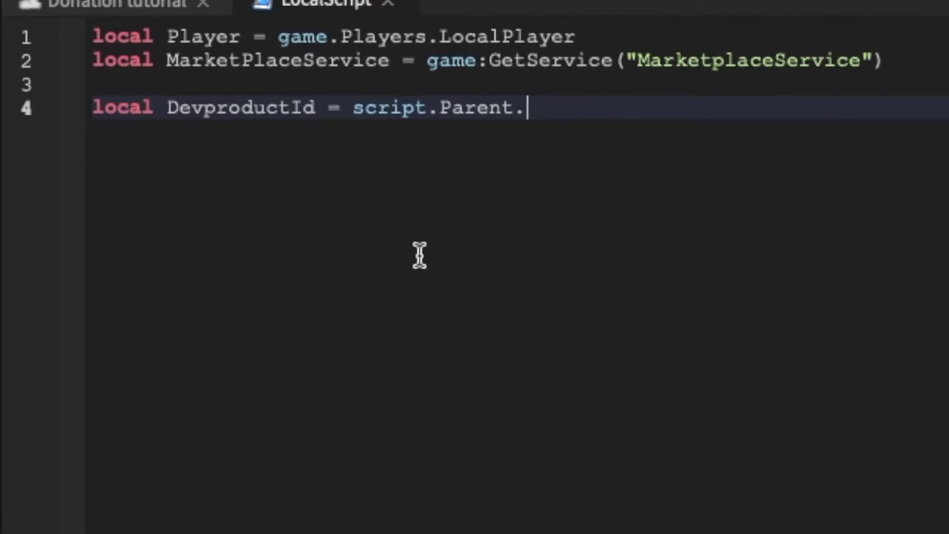
Complete the DevproductId declaration with "ProductId.Value" after "script.Parent." and start a new line
type("P")
key("Down")
key("Down")
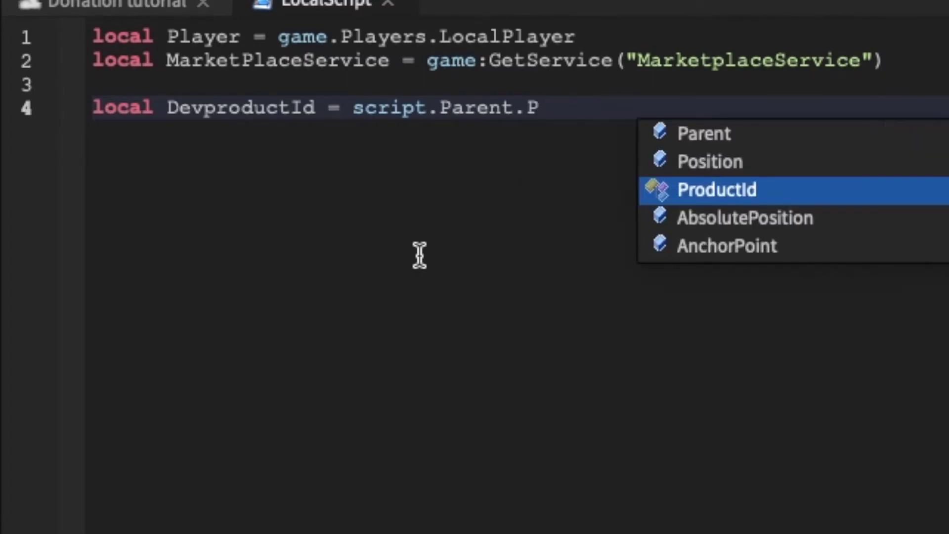
key("Tab")
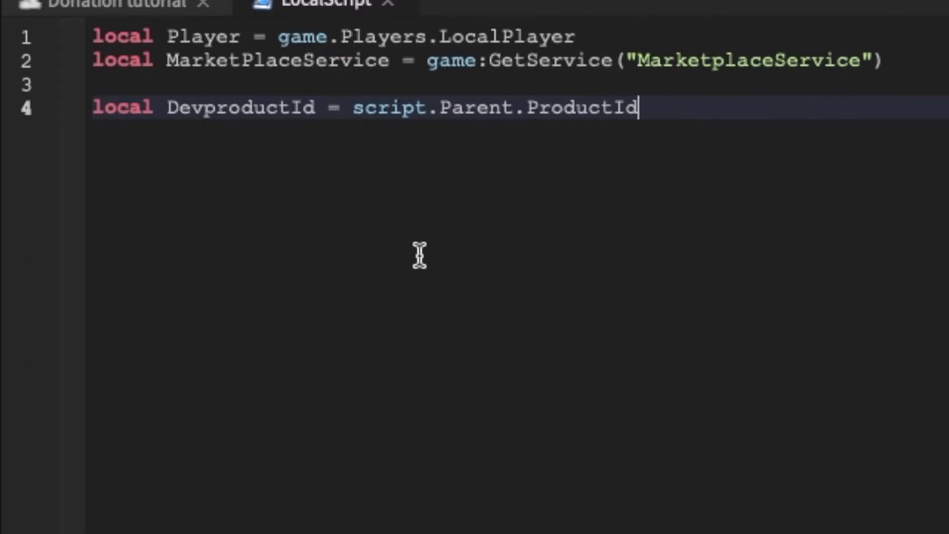
type(".")
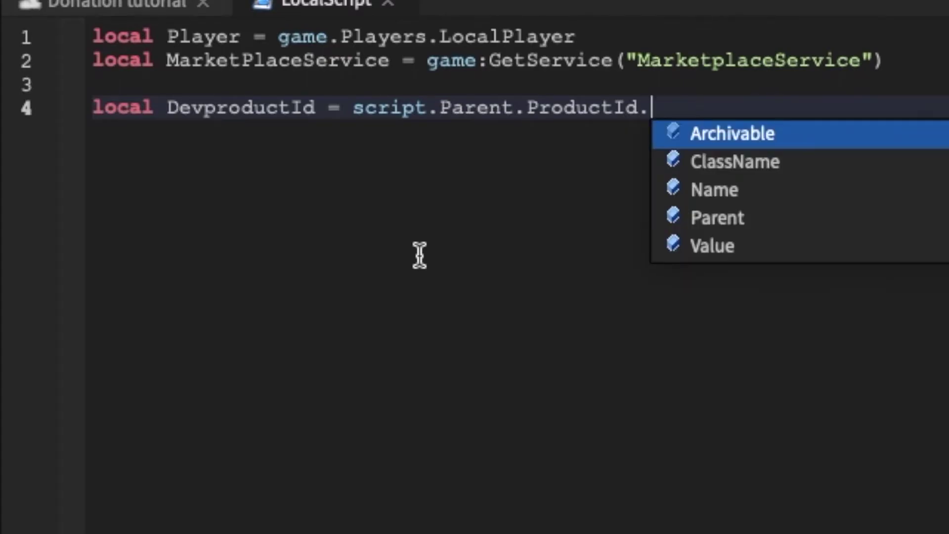
type("Va")
key("Tab")
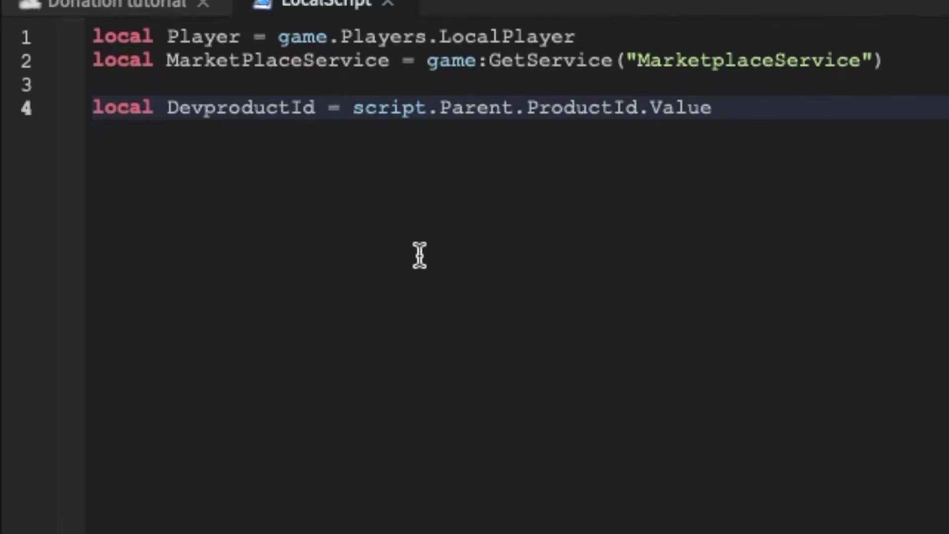
key("Return")
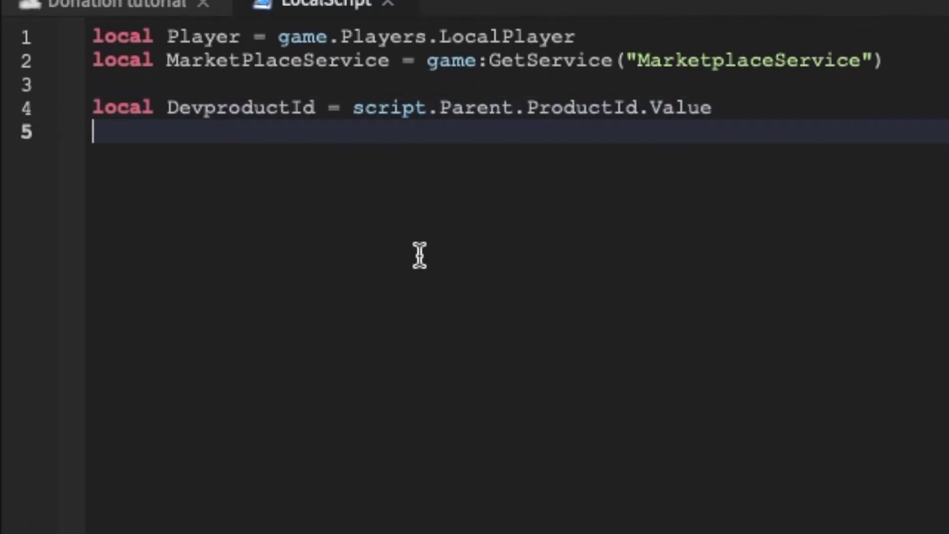
Declare the button variable on line 5 as "local PurchaseButton = script.Parent"
type("local")
key("Escape")
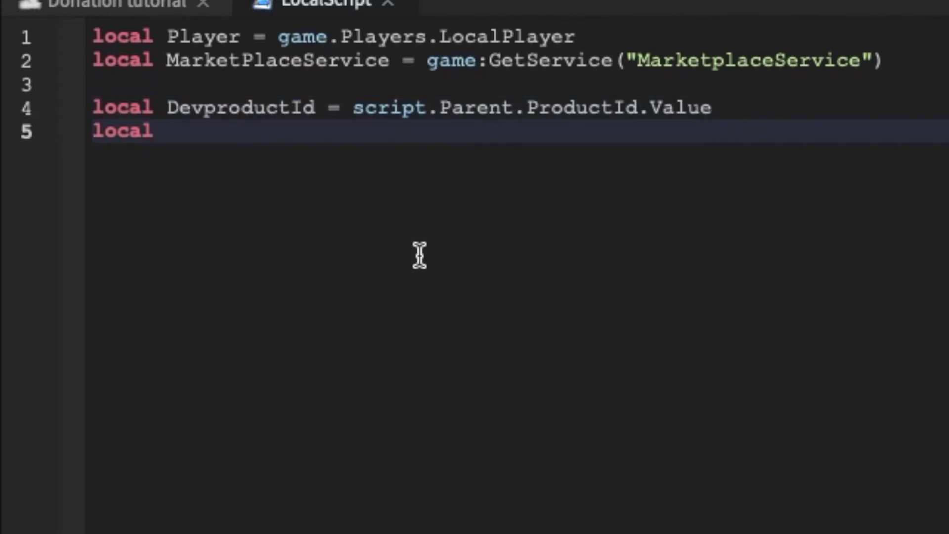
type("P")
type("urchaseButoon")
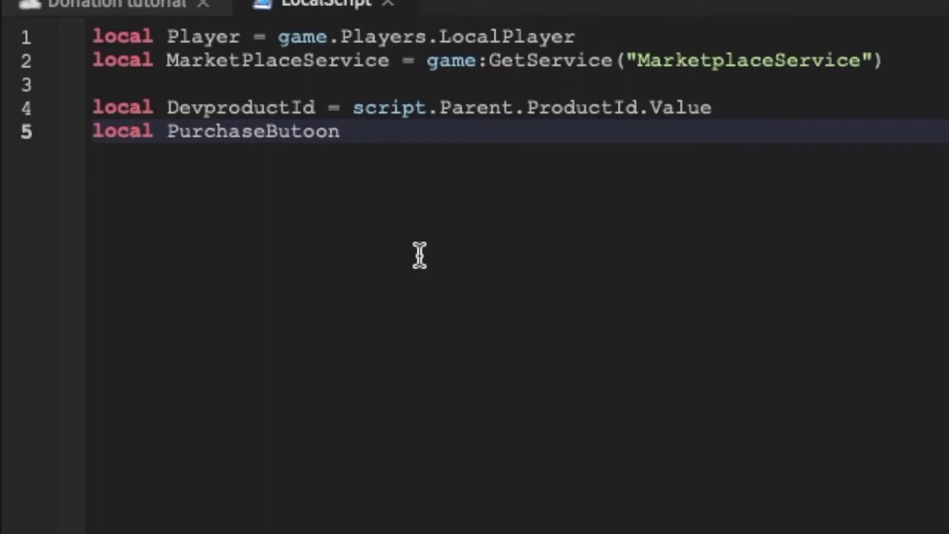
key("BackSpace")
key("BackSpace")
key("BackSpace")
type("y")
type("on")
key("BackSpace")
key("BackSpace")
key("BackSpace")
type("ton = s")
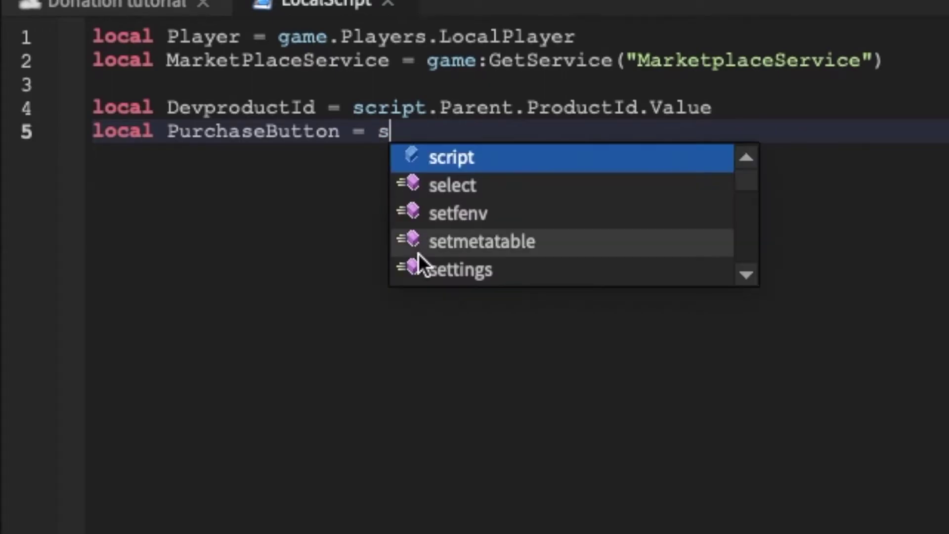
type("cript.")
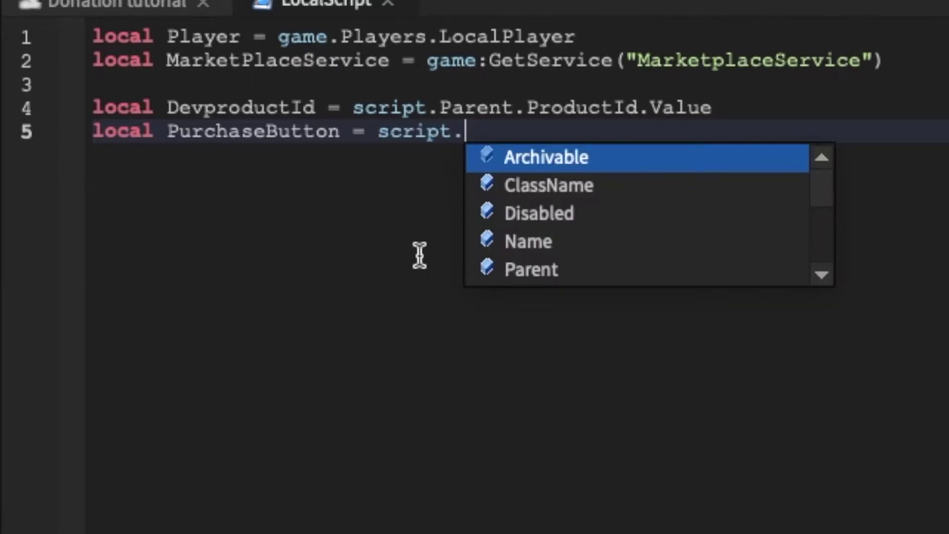
type("Parent")
key("Return")
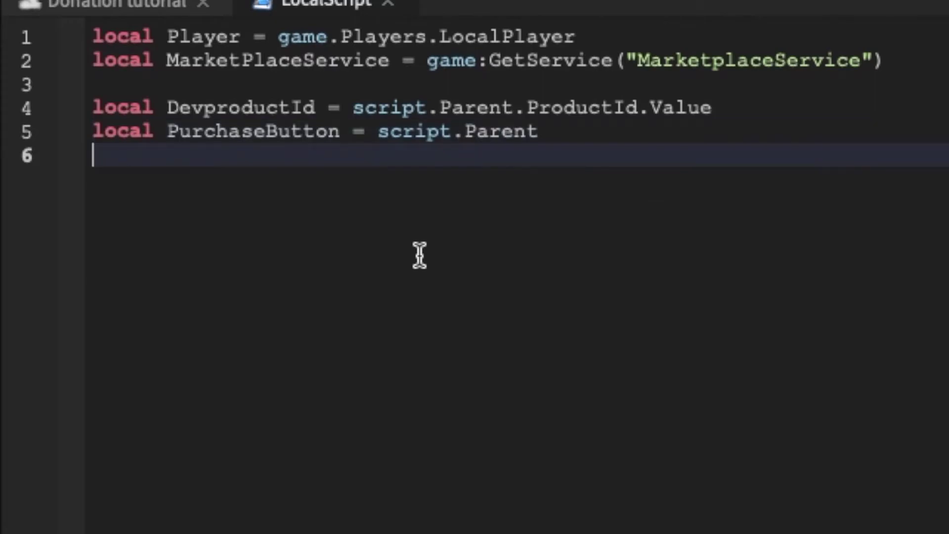
Begin the click event on line 7 of the script with "PurchaseButton.MouseButton1Click"
key("Return")
type("P")
key("BackSpace")
type("P")
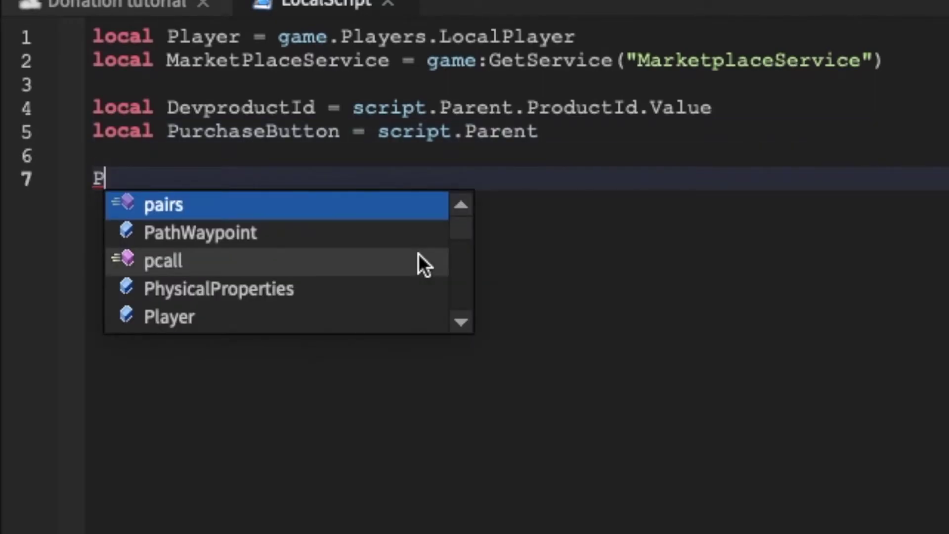
type("ur")
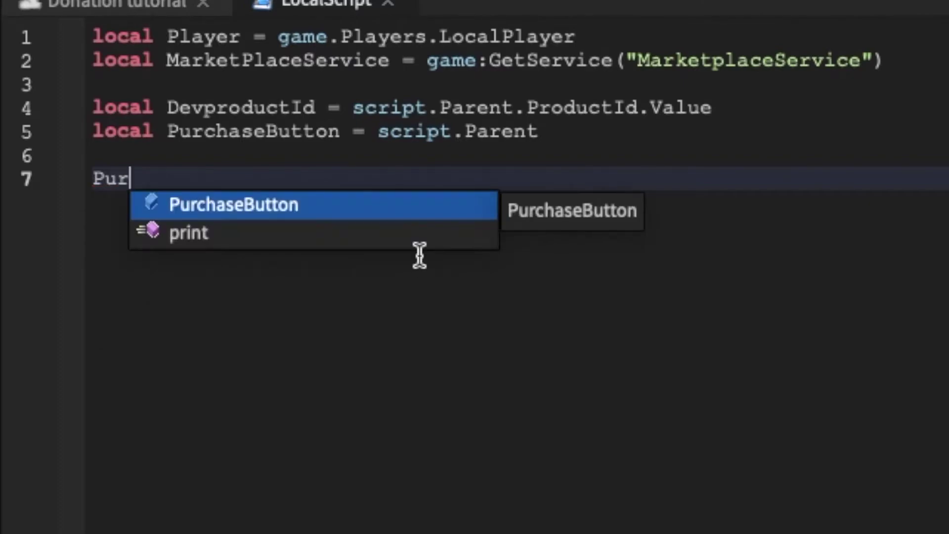
key("Tab")
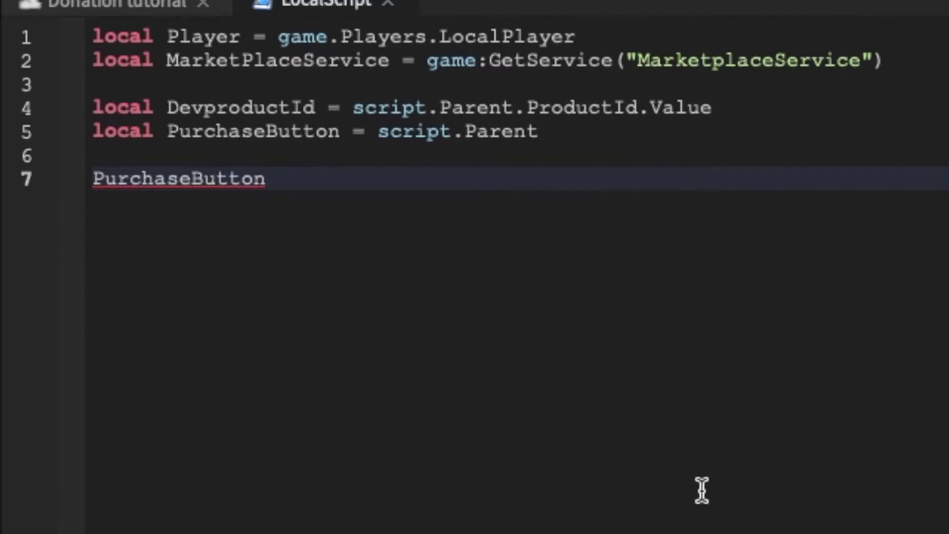
type(".Mo")
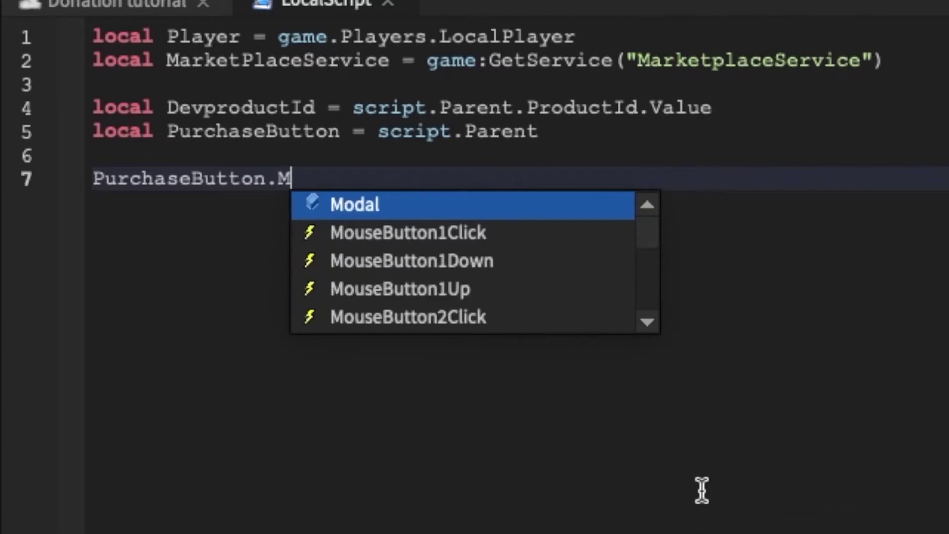
key("Down")
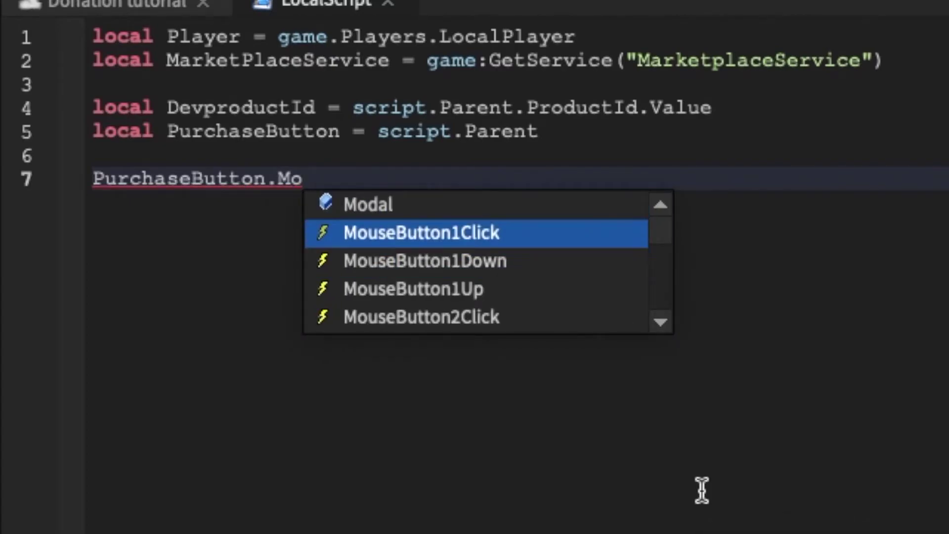
key("Tab")
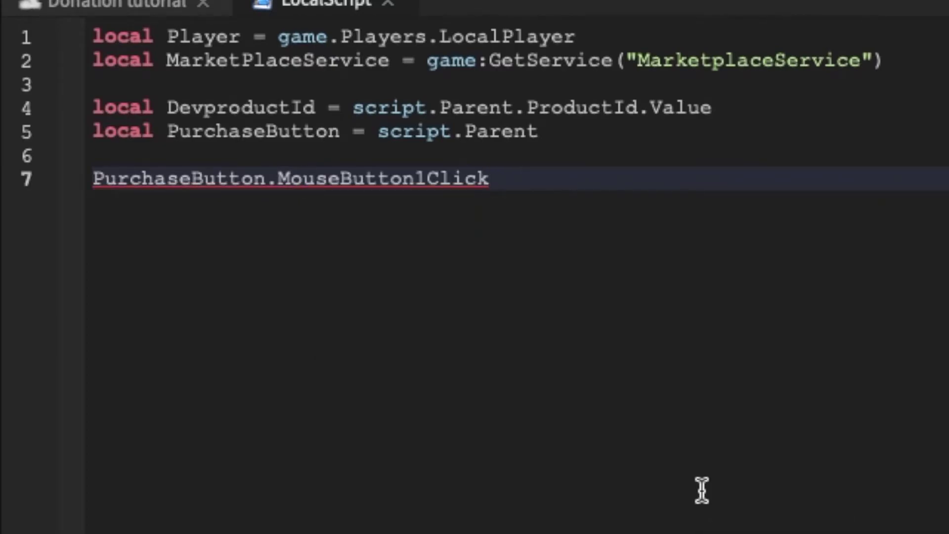
Connect the MouseButton1Click event to an anonymous function with ":Connect(function()" and open its body
type(":")
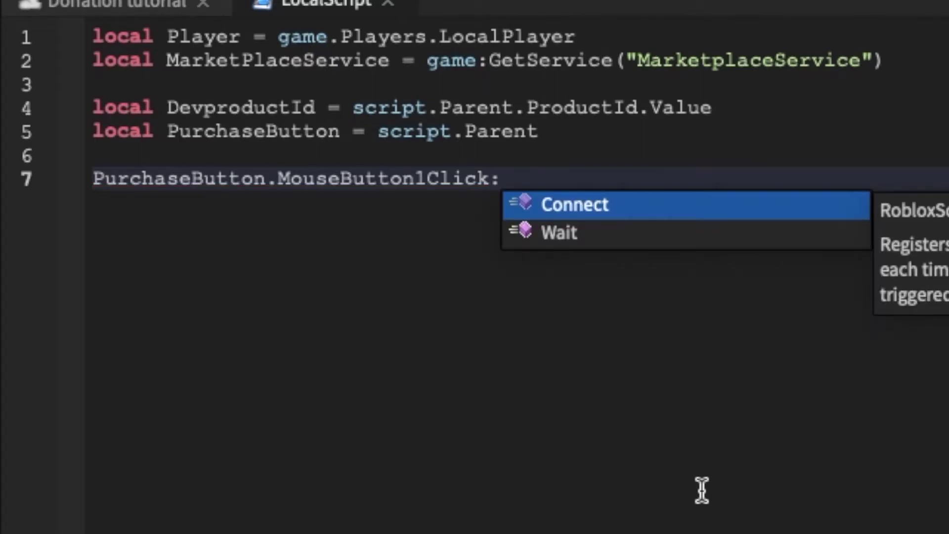
key("Tab")
type("function")
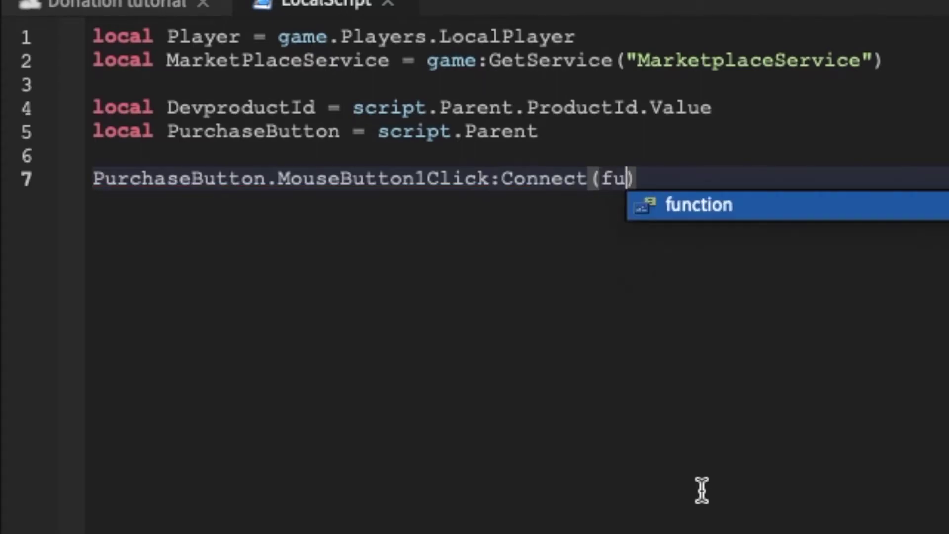
key("Right")
key("BackSpace")
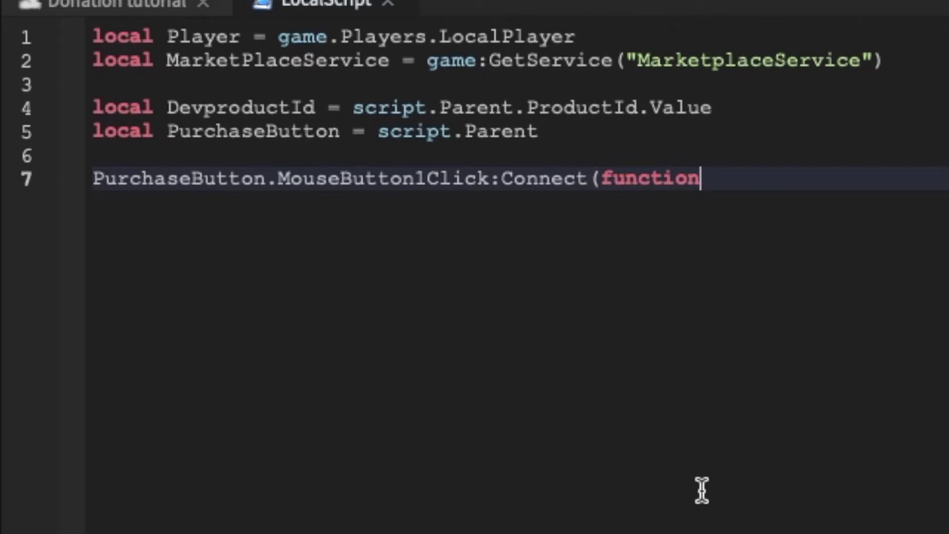
type("9")
key("BackSpace")
type("()")
key("Return")
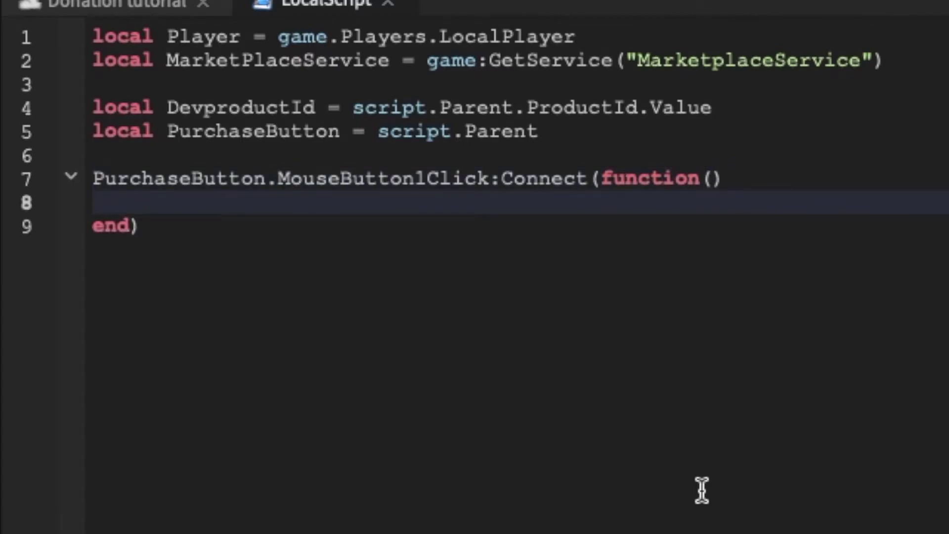
Call "MarketPlaceService:PromptProductPurchase()" inside the connected function on line 8
type("MarketPlaceService")
key("Escape")
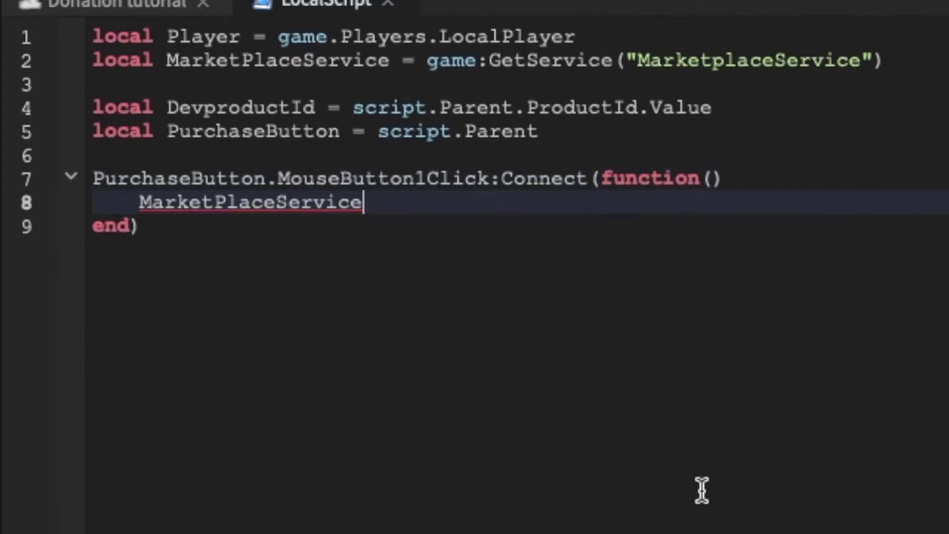
type(":")
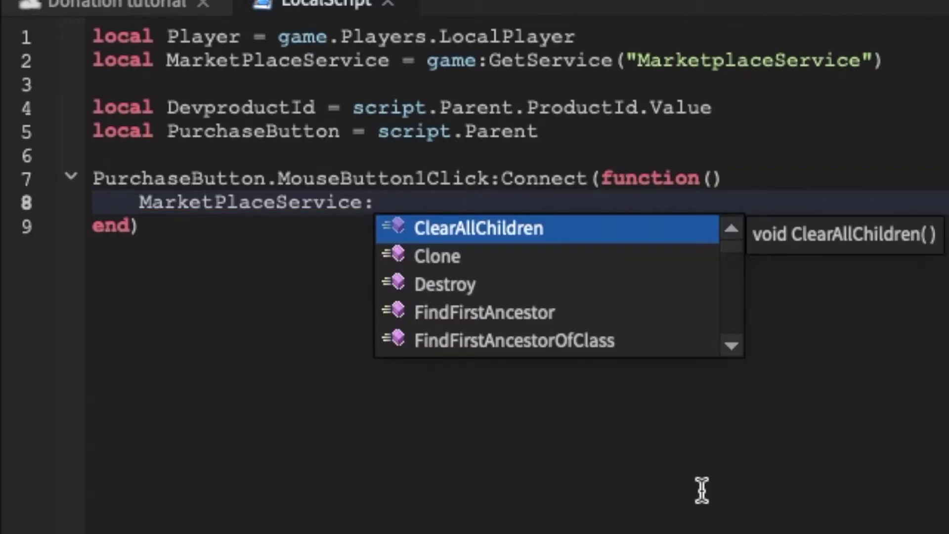
type("P")
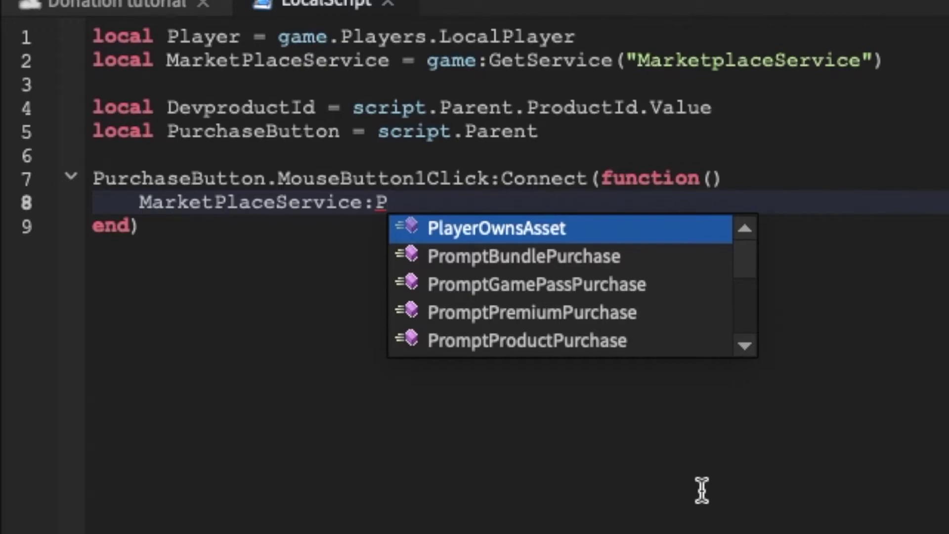
type("r")
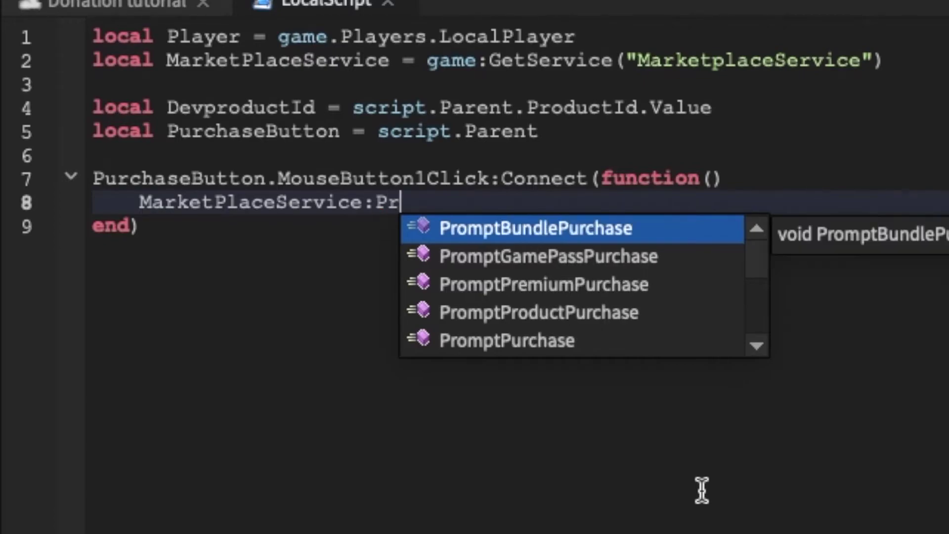
type("om")
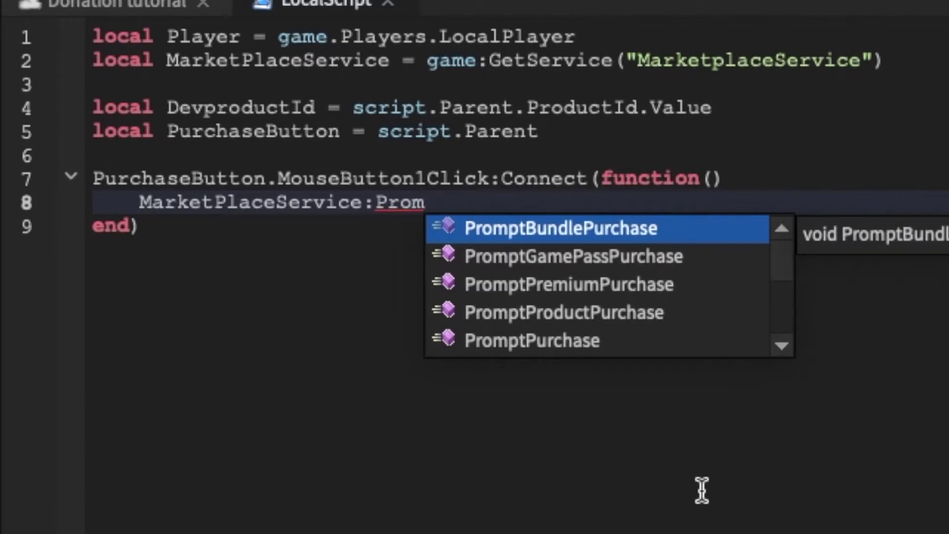
key("Down")
key("Down")
key("Down")
key("Return")
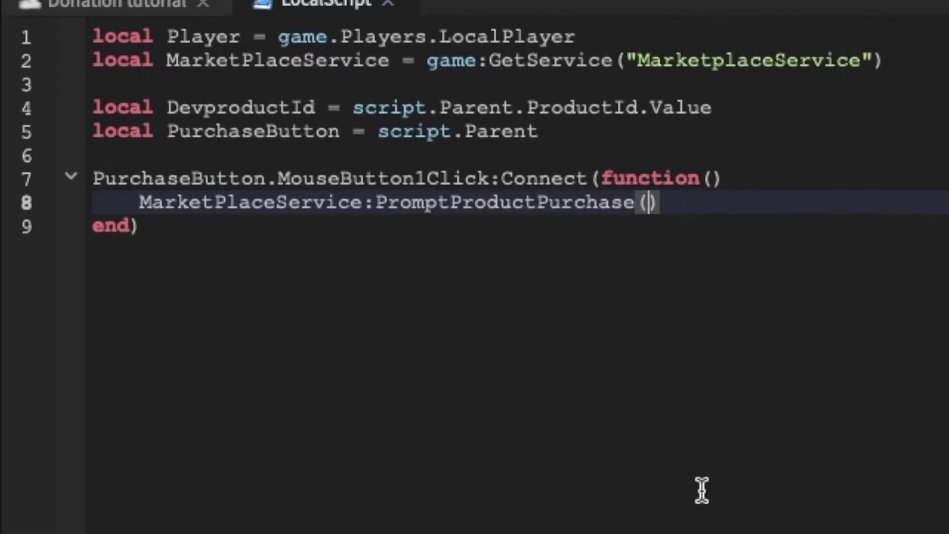
Pass "Player,DevproductId" as the PromptProductPurchase arguments and close the LocalScript
type("Pla")
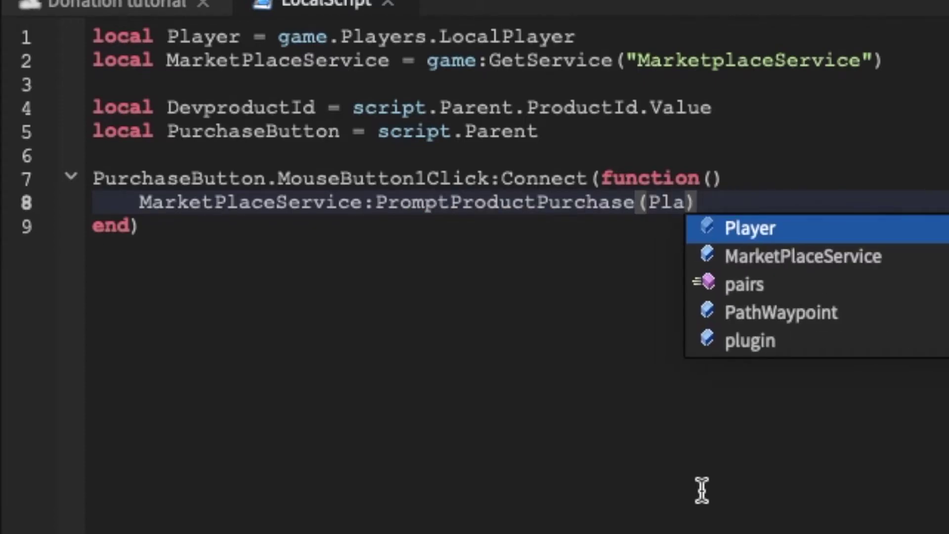
key("Return")
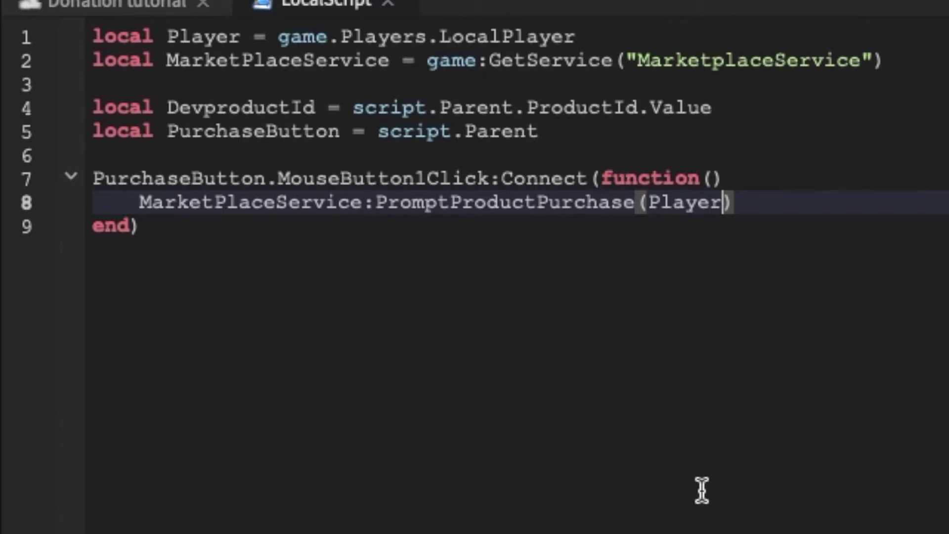
type(",")
type("Dev")
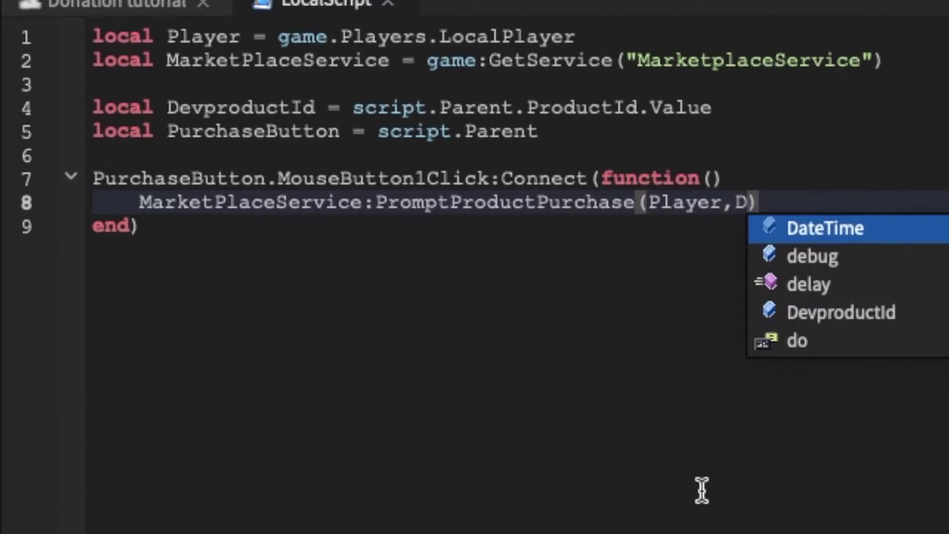
key("Return")
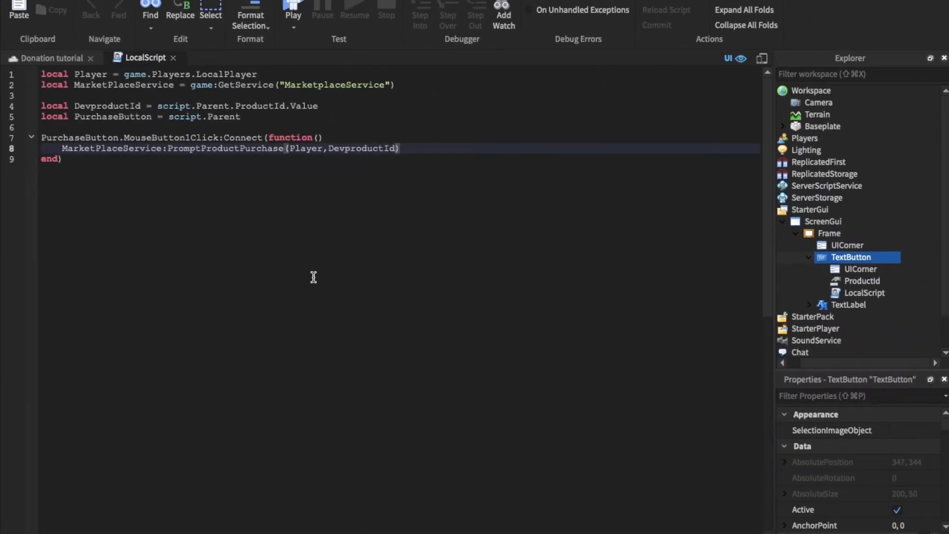
key("Down")
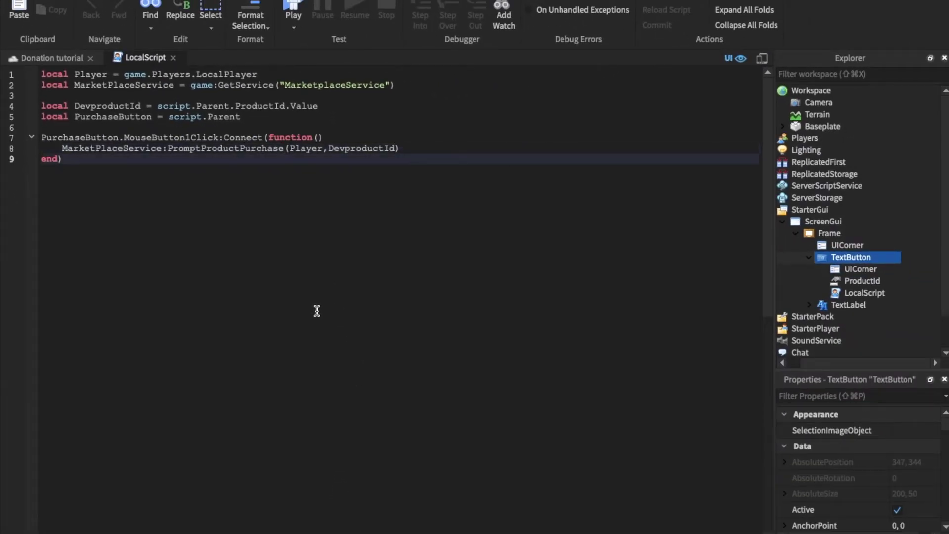
left_click(174, 60)
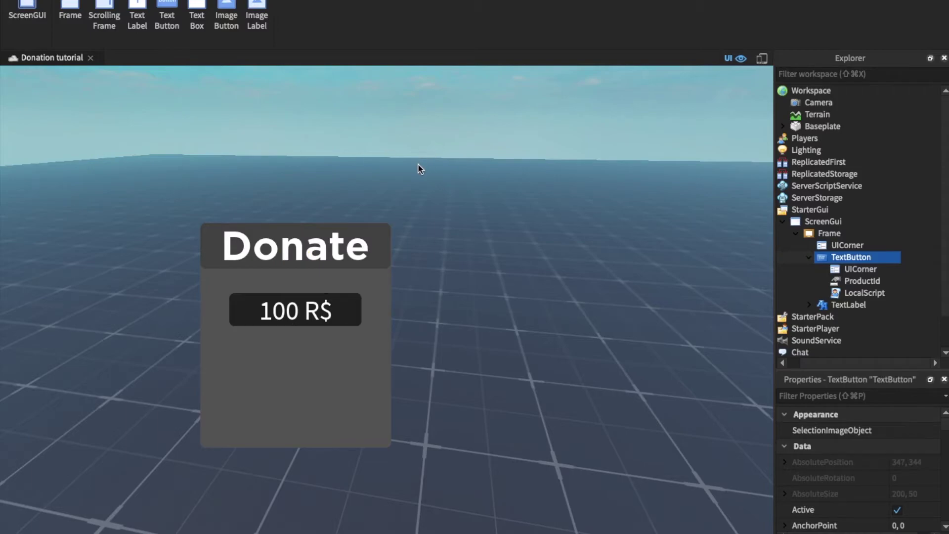
Add a TextButton directly inside ScreenGui and place it to the left of the Donate frame, at about 11, 375
left_click(764, 208)
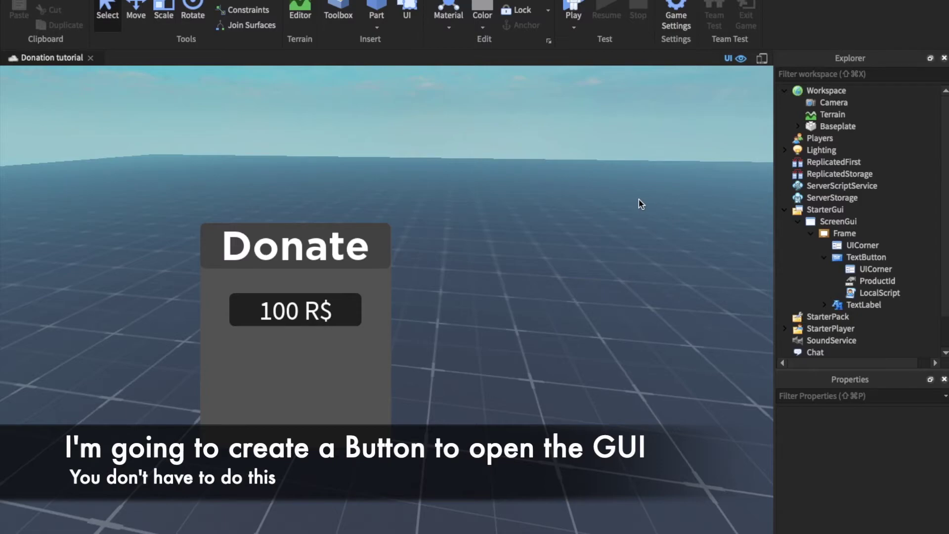
mouse_move(789, 223)
left_click(824, 257)
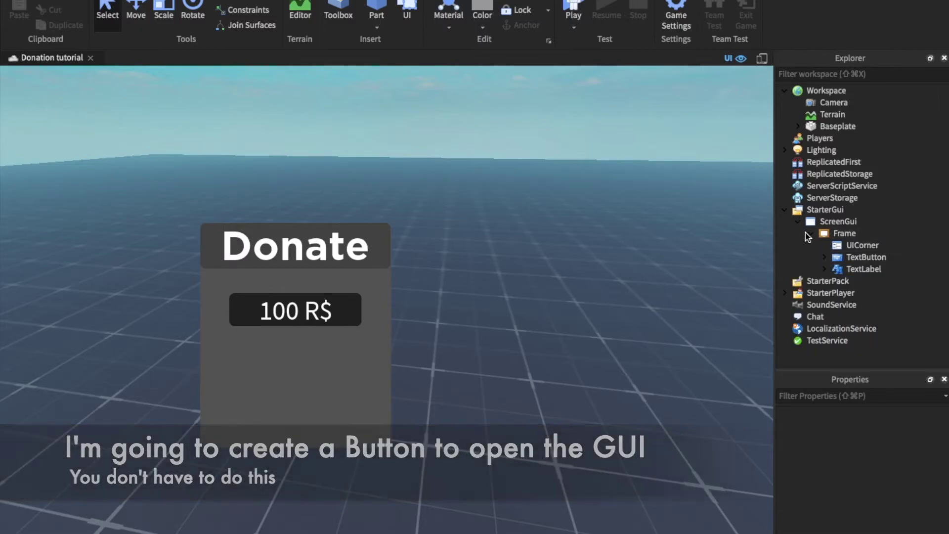
left_click(810, 234)
left_click(866, 221)
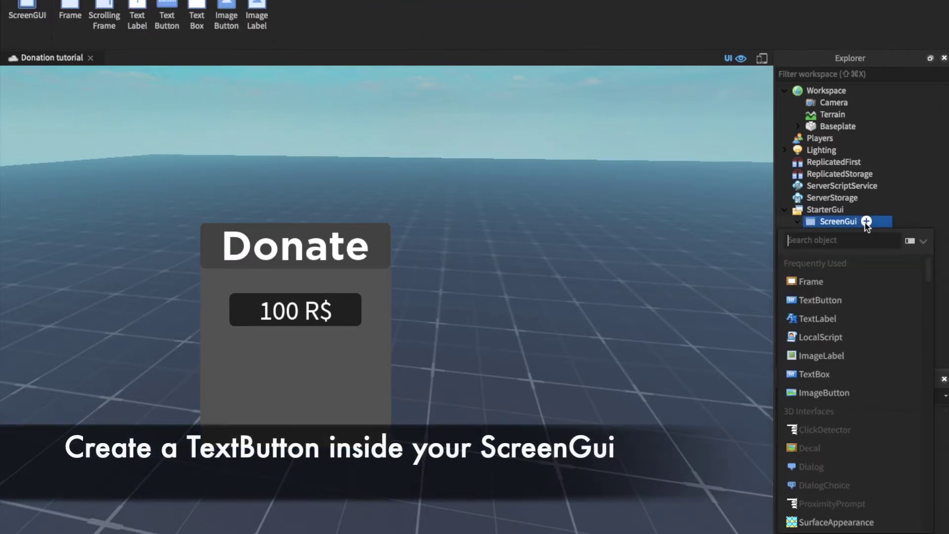
left_click(820, 301)
left_click_drag(81, 88, 89, 341)
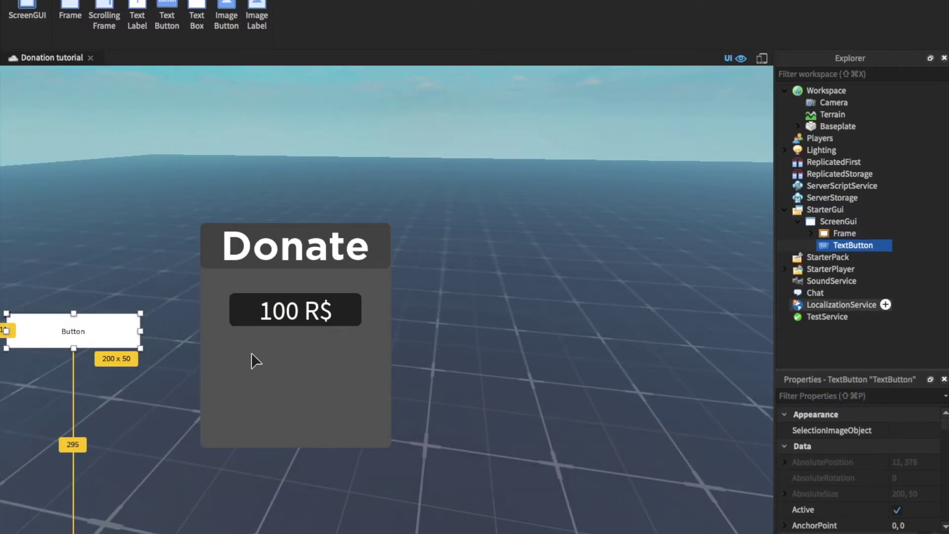
Add a UICorner to the new TextButton to round its corners
scroll(847, 445, "down", 3)
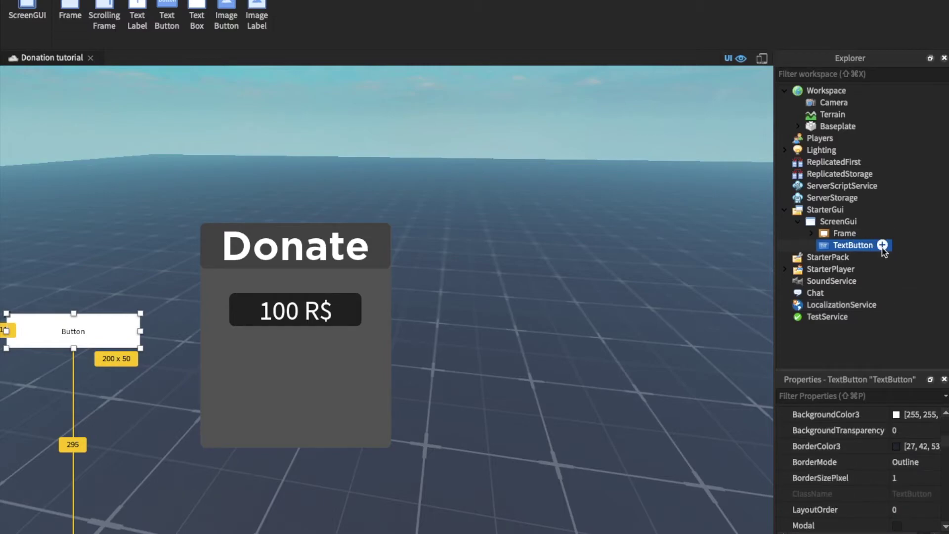
left_click(882, 246)
type("ui")
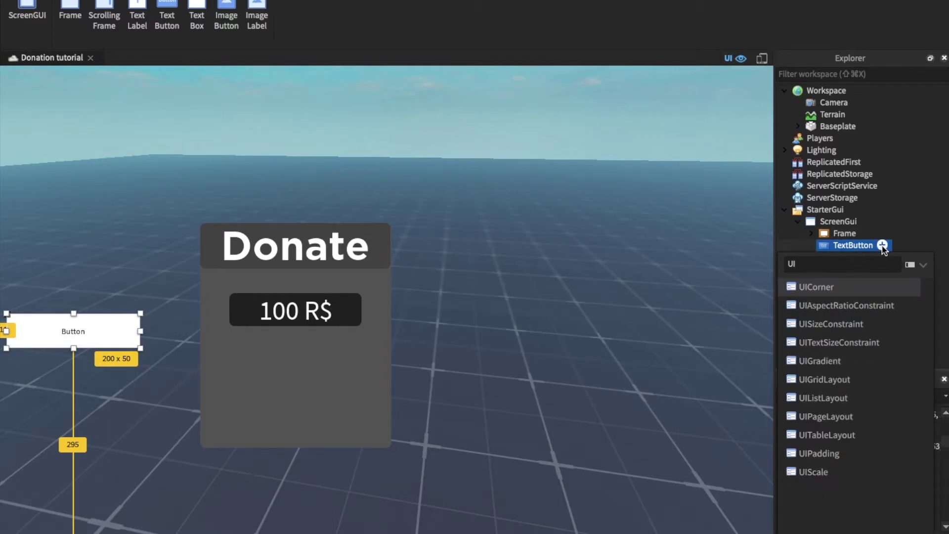
left_click(829, 291)
Set the new TextButton's BackgroundColor3 to dark grey [95, 95, 95]
left_click(851, 245)
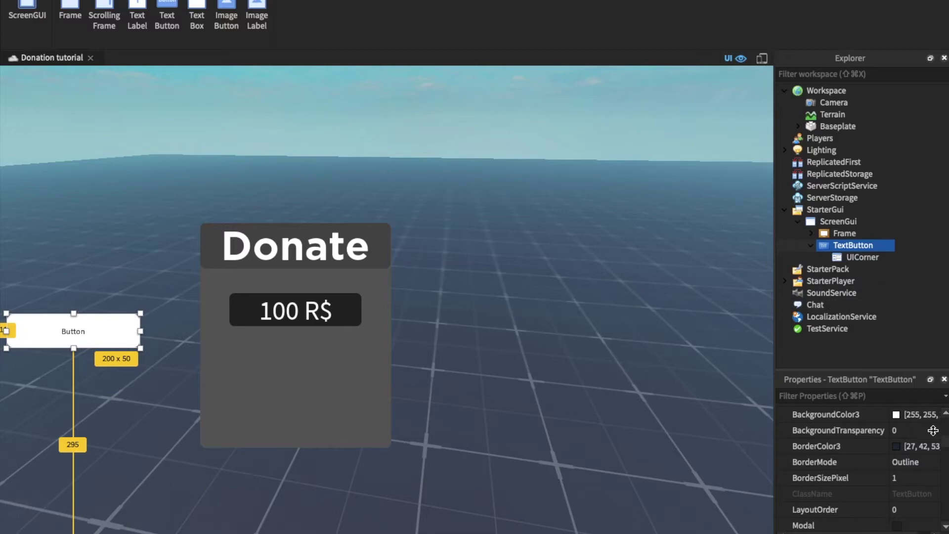
left_click(895, 414)
left_click(711, 430)
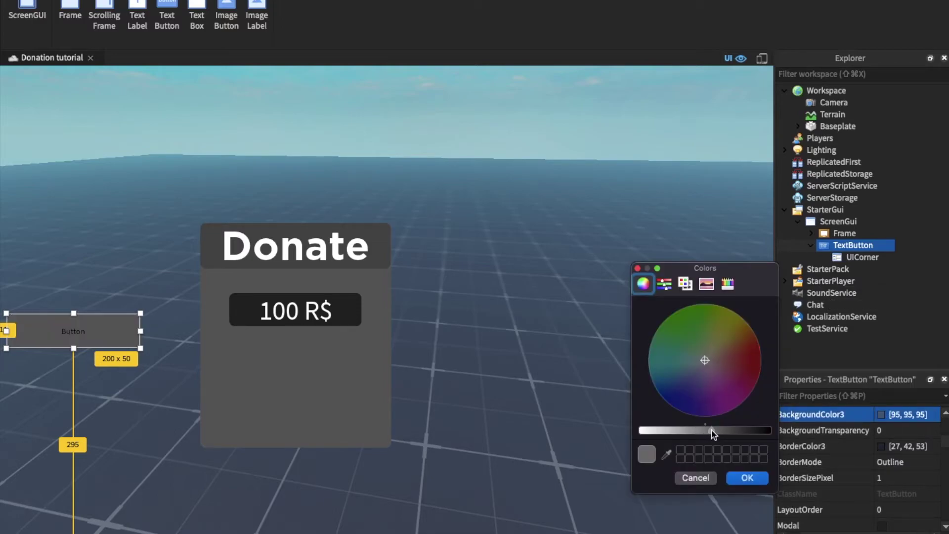
left_click(747, 477)
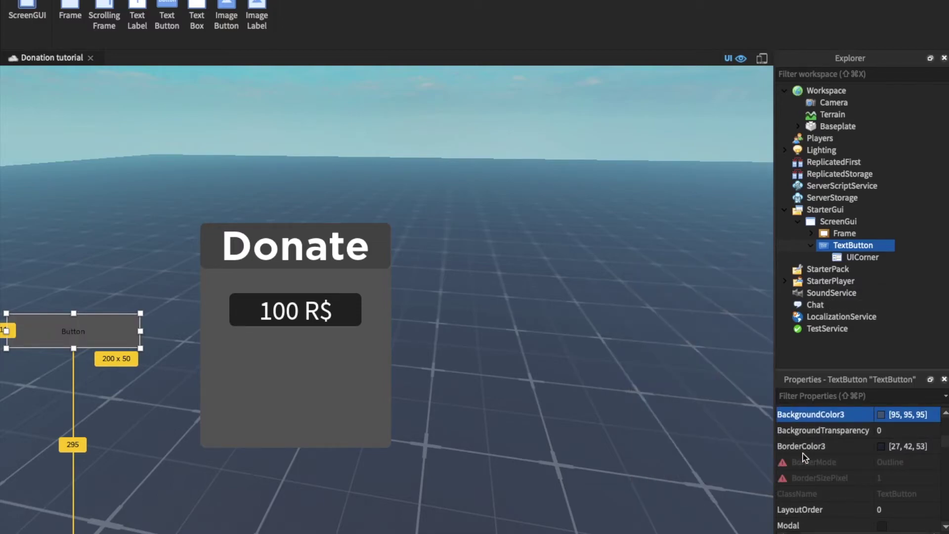
Set the new TextButton's Text to "Donation"
scroll(888, 469, "down", 5)
scroll(888, 469, "down", 4)
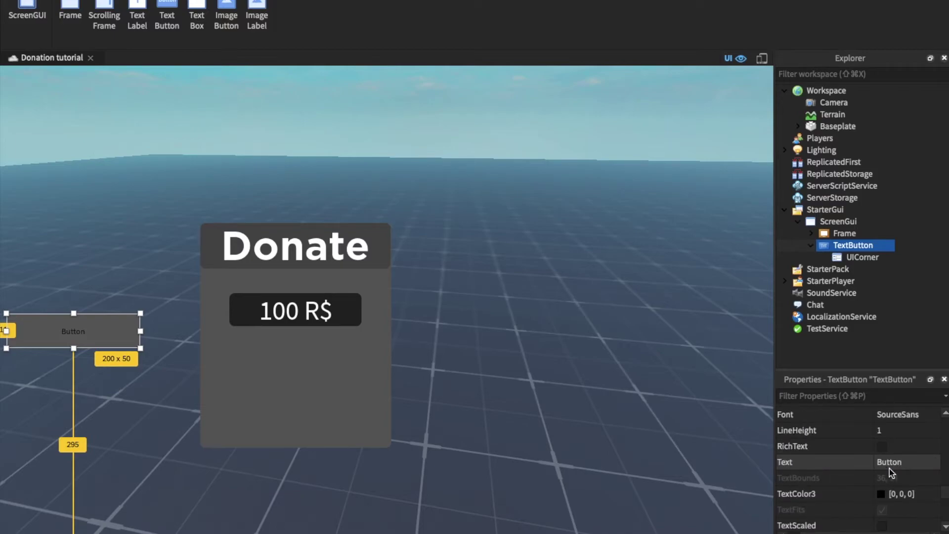
left_click(897, 462)
left_click(898, 462)
type("Donat")
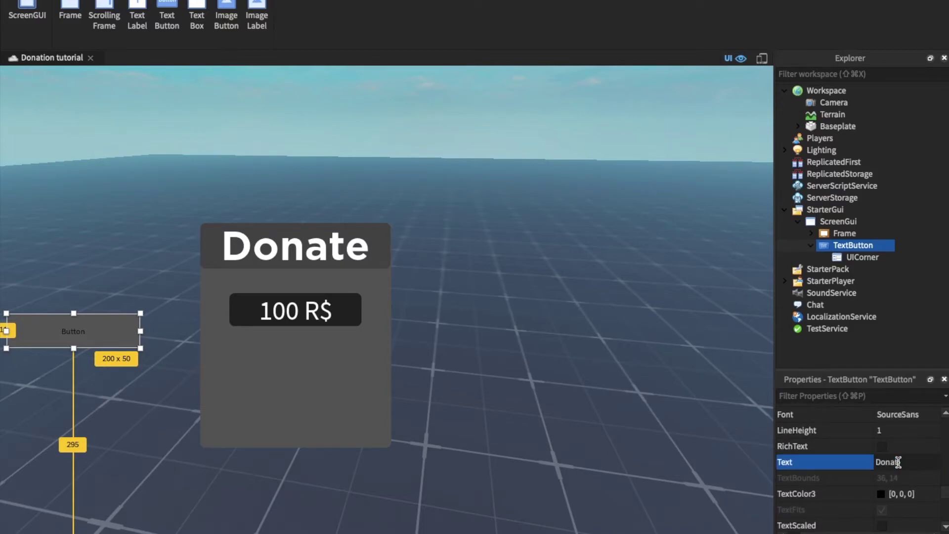
type("ion")
key("Return")
Set the Donation button's TextColor3 to white
left_click(881, 494)
left_click_drag(676, 433, 618, 434)
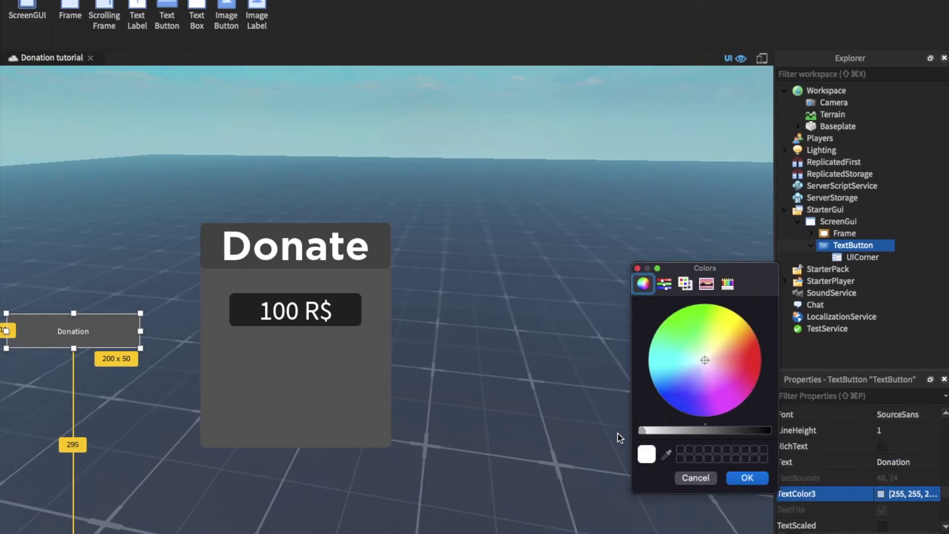
left_click(748, 478)
scroll(854, 514, "down", 5)
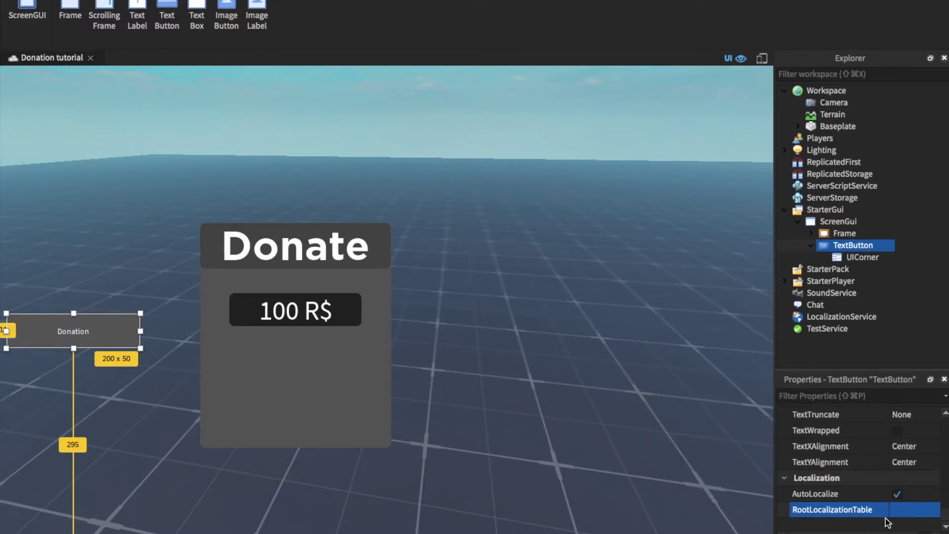
Enable TextScaled on the Donation button so its text fills the button
scroll(884, 474, "up", 3)
left_click(890, 477)
left_click(890, 479)
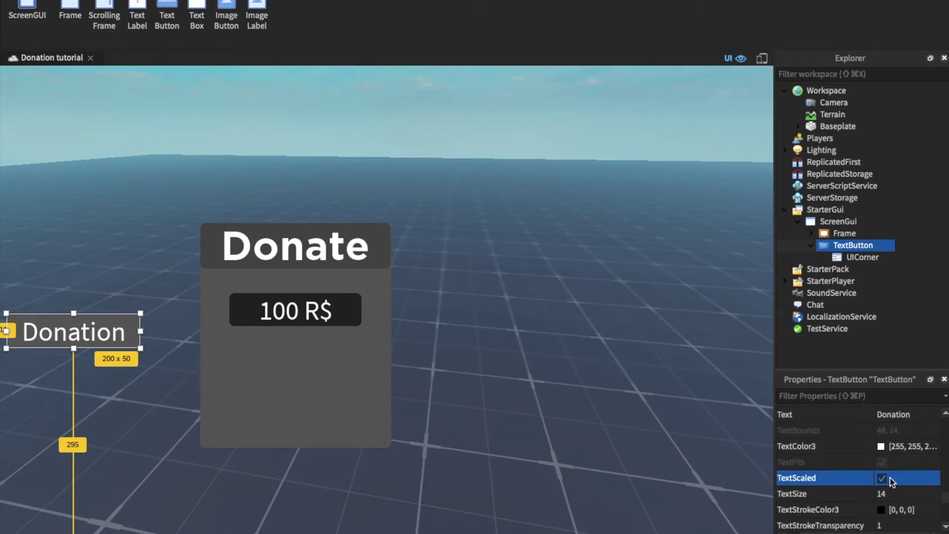
Set the Donation button's Font to GothamBold
scroll(891, 472, "up", 4)
left_click(935, 463)
scroll(909, 418, "down", 5)
scroll(903, 403, "up", 2)
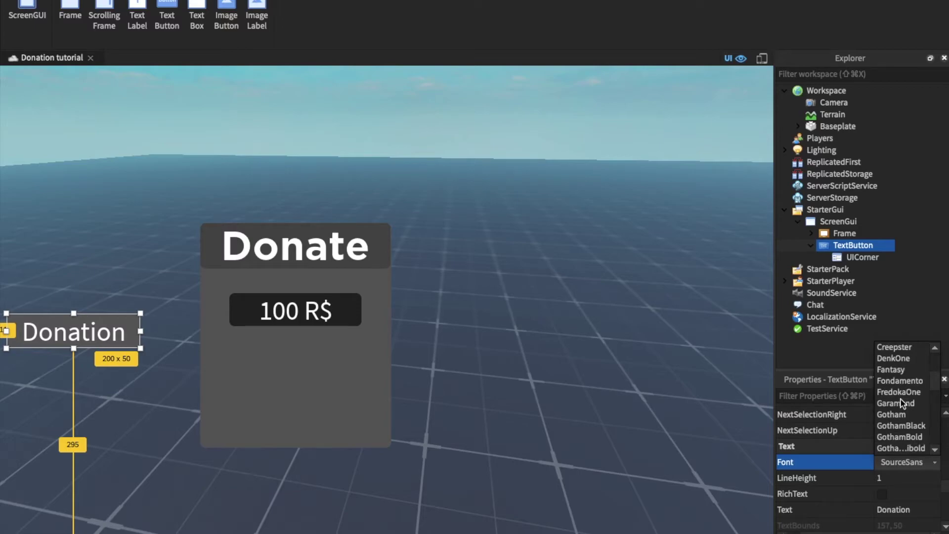
left_click(901, 436)
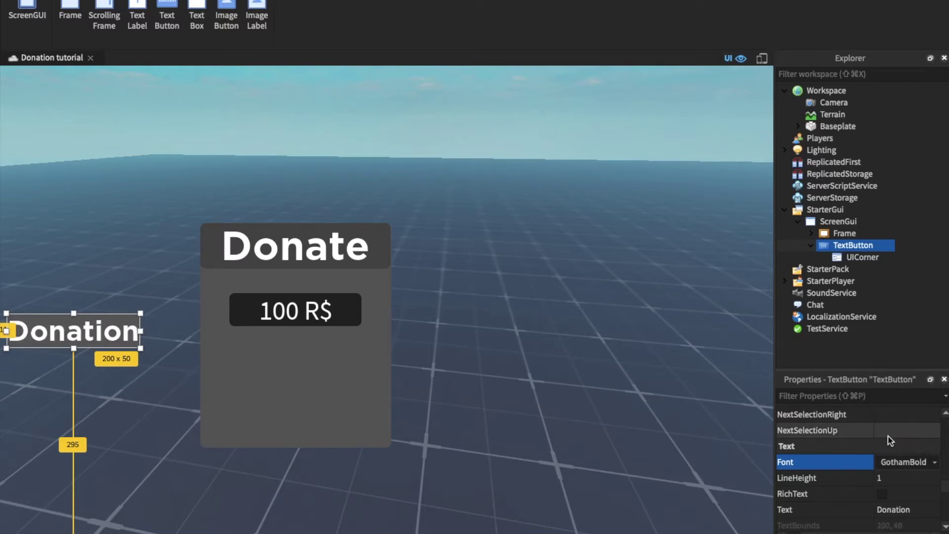
Resize the Donation button to about 173 x 60
left_click(514, 414)
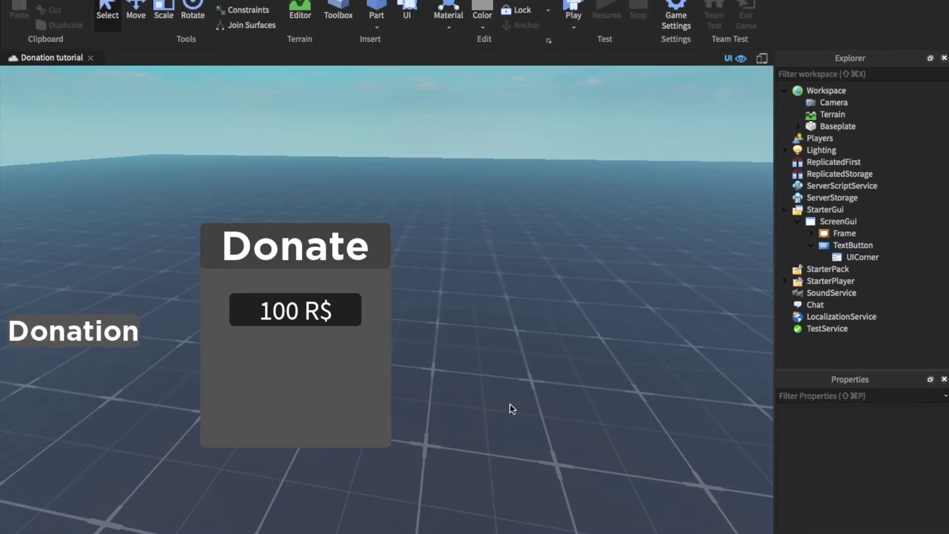
left_click(823, 245)
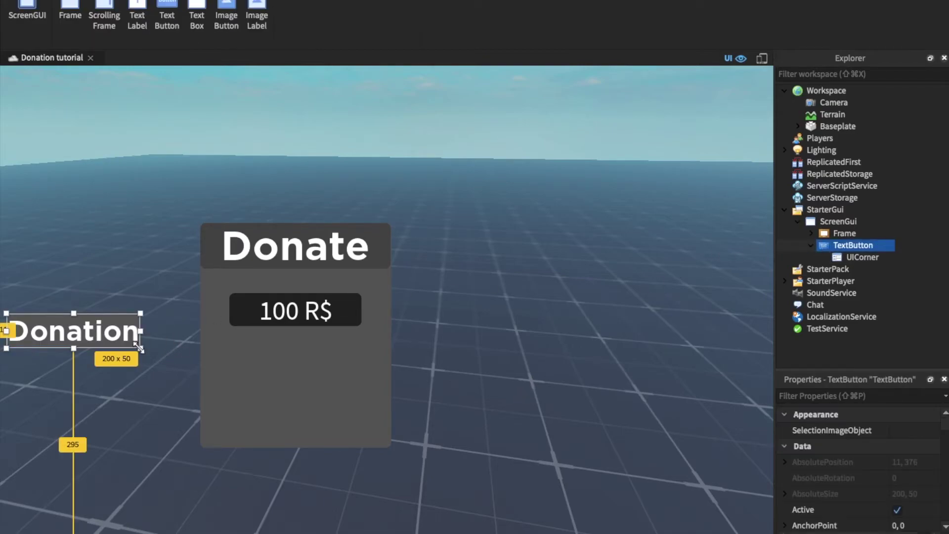
left_click_drag(140, 347, 122, 355)
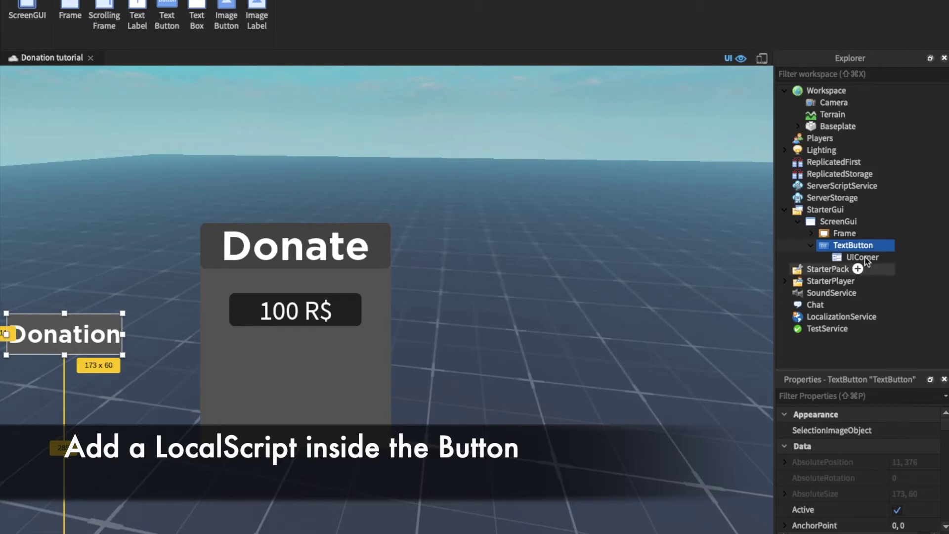
Add a LocalScript inside the Donation button and remove its default print line
left_click(881, 245)
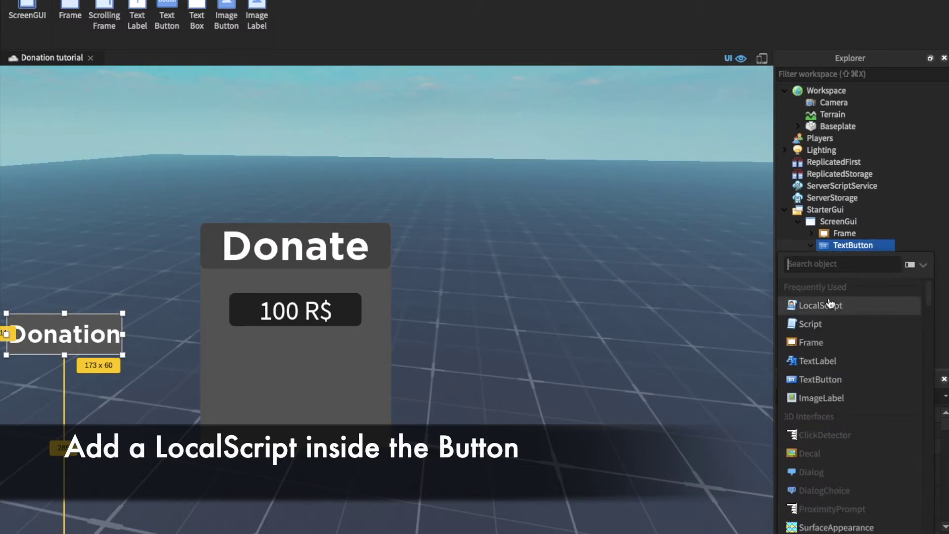
left_click(808, 304)
left_click_drag(191, 221, 32, 71)
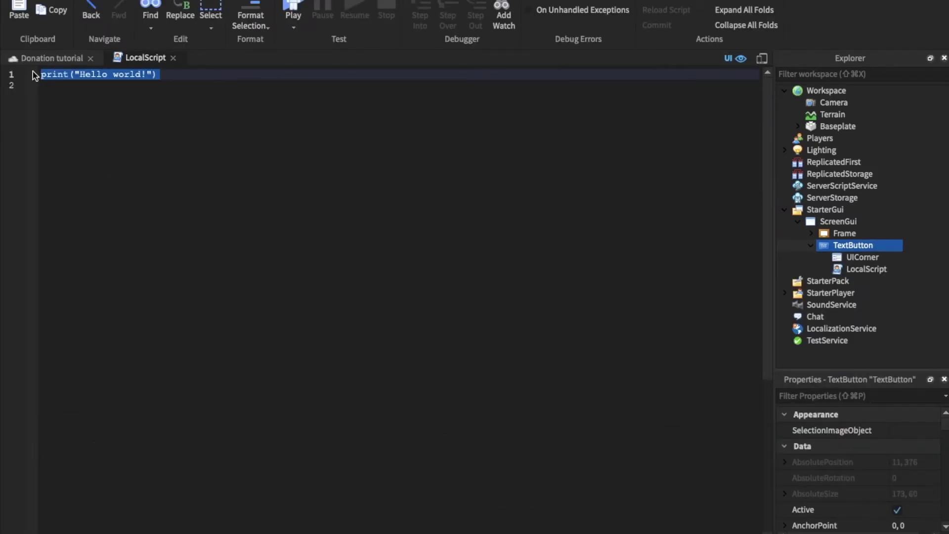
key("BackSpace")
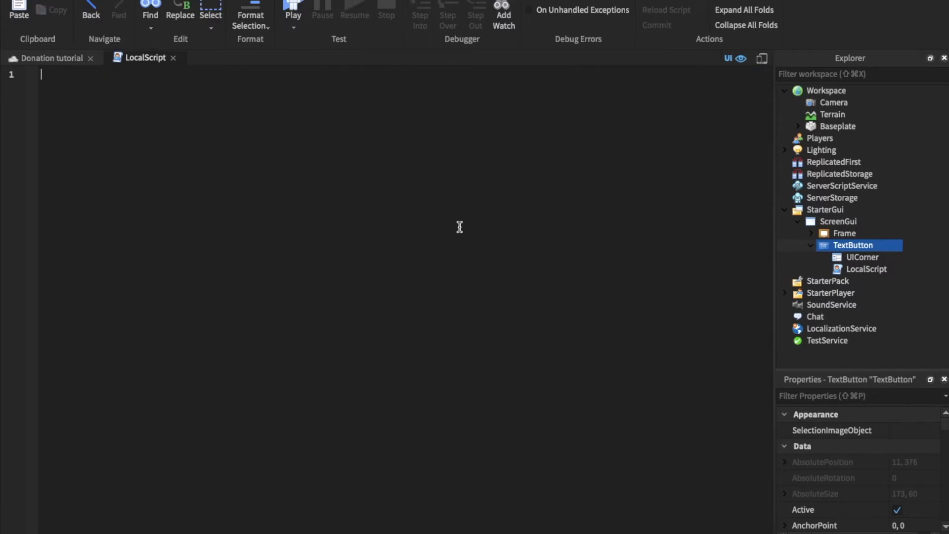
Write the script's first line: local player = game.Players.LocalPlayer
type("local")
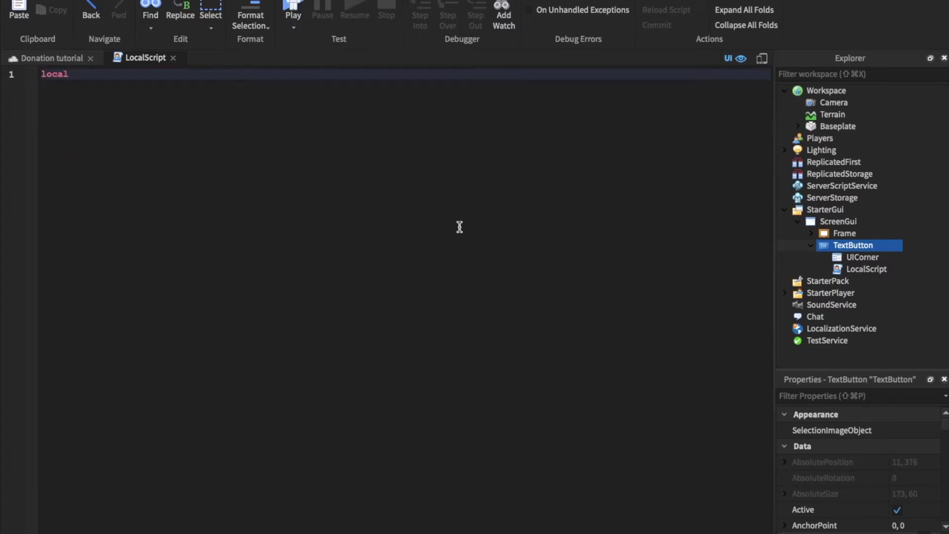
type(" player = game.P")
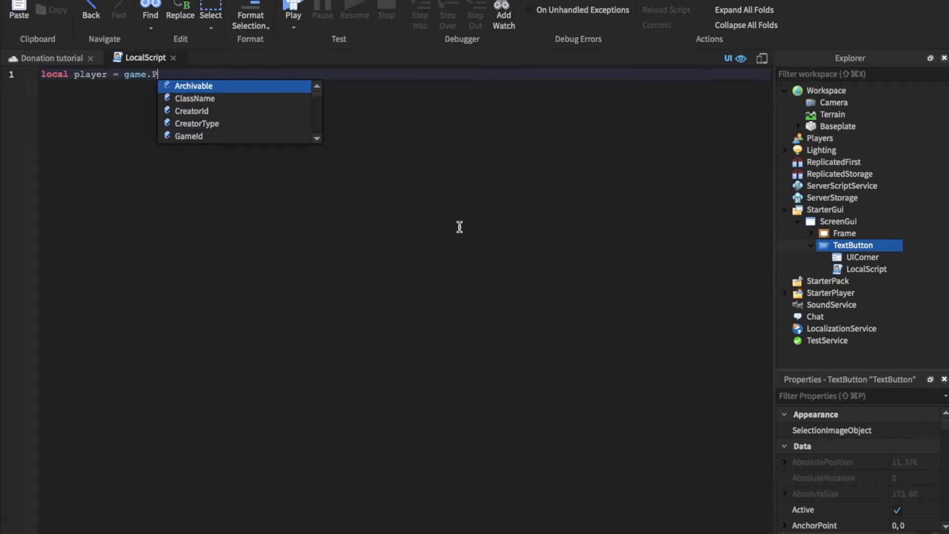
type("la")
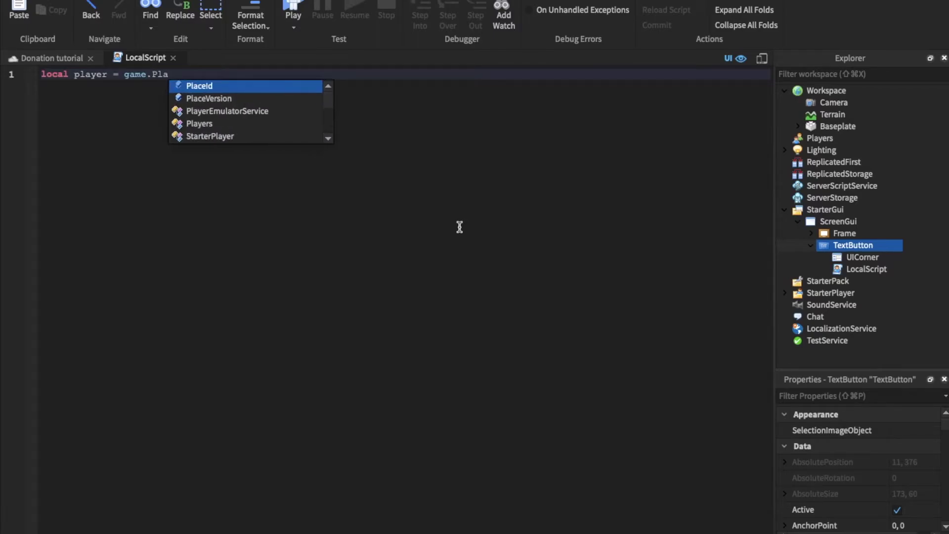
key("Down")
key("Down")
key("Down")
key("Tab")
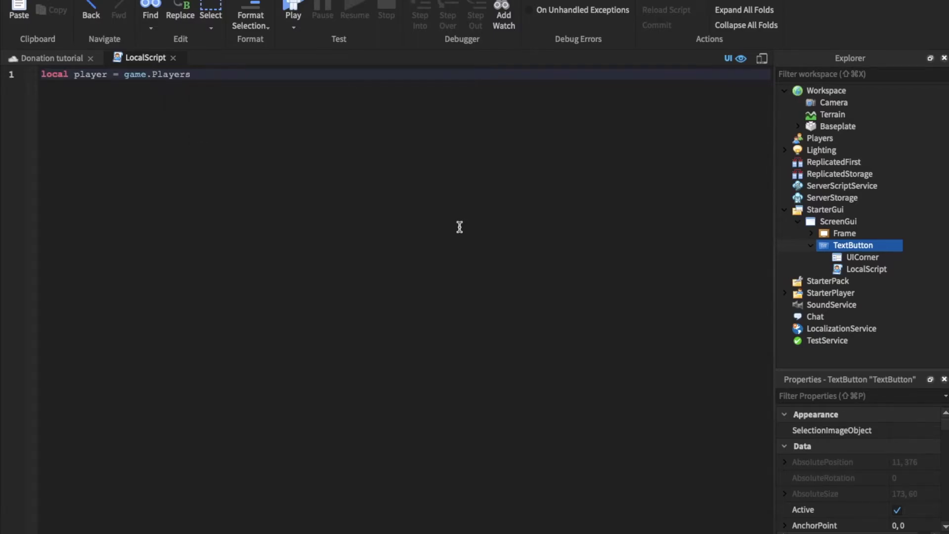
type(".L")
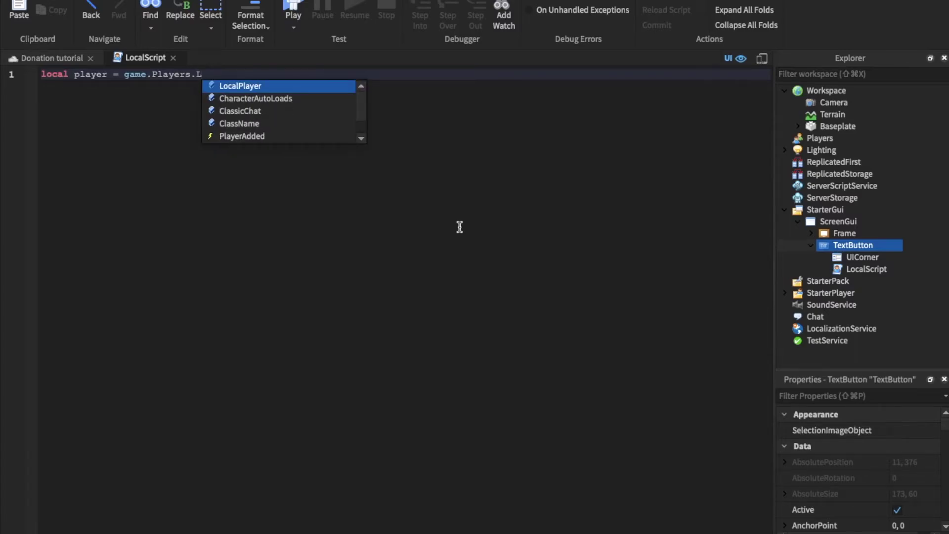
key("Tab")
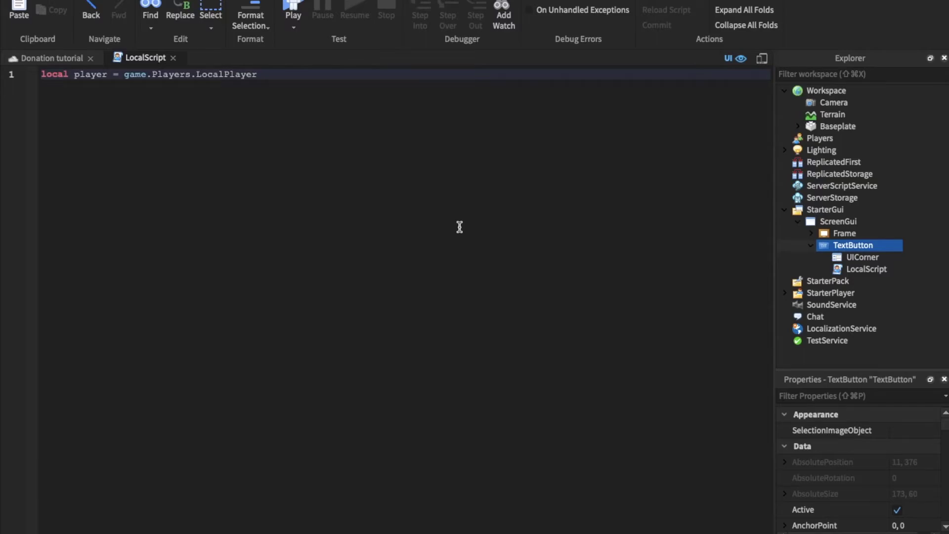
Below the player variable, add the click handler script.Parent.MouseButton1Click:Connect(function() ... end) with a blank line inside its body
key("Return")
key("Return")
type("s")
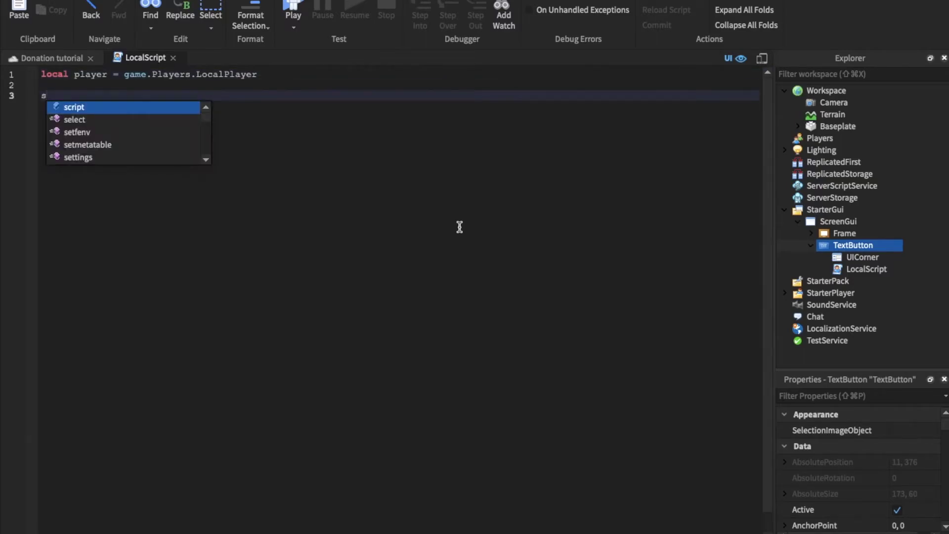
type("cript")
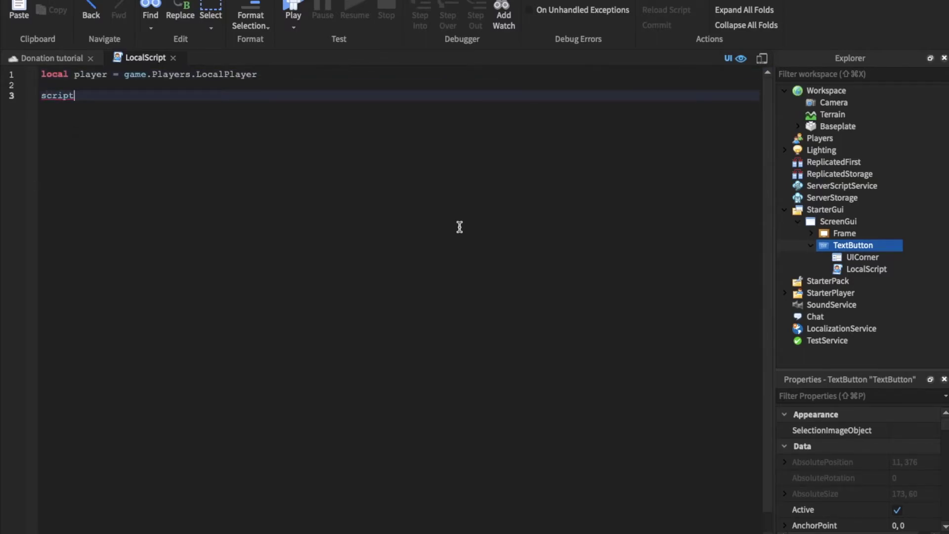
type(".Parent.MouseButton1Click")
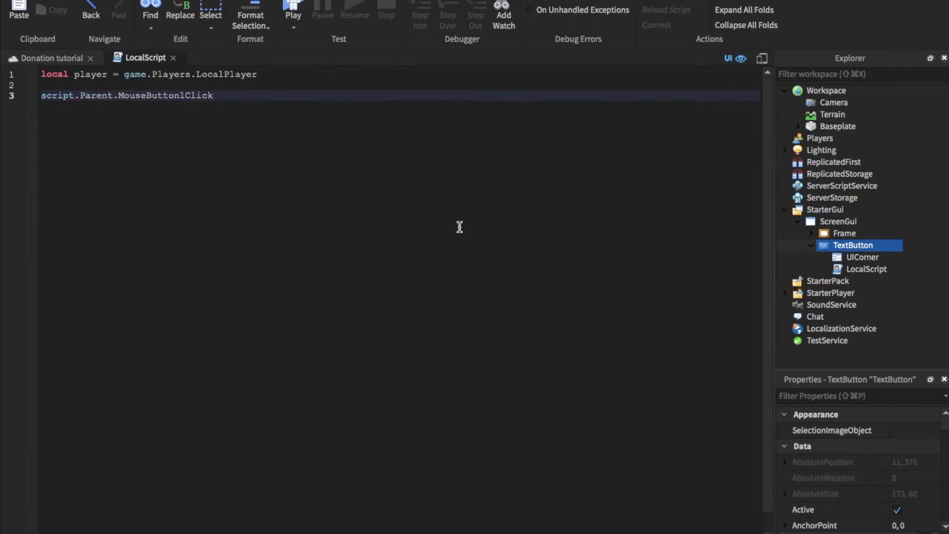
type(":Connect()")
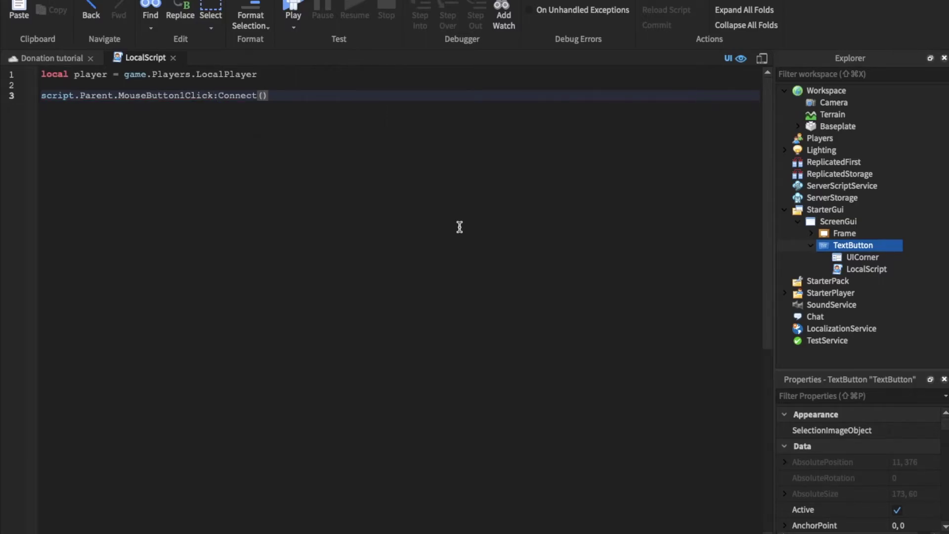
type("function")
key("Escape")
key("Delete")
type("()")
key("Return")
key("Return")
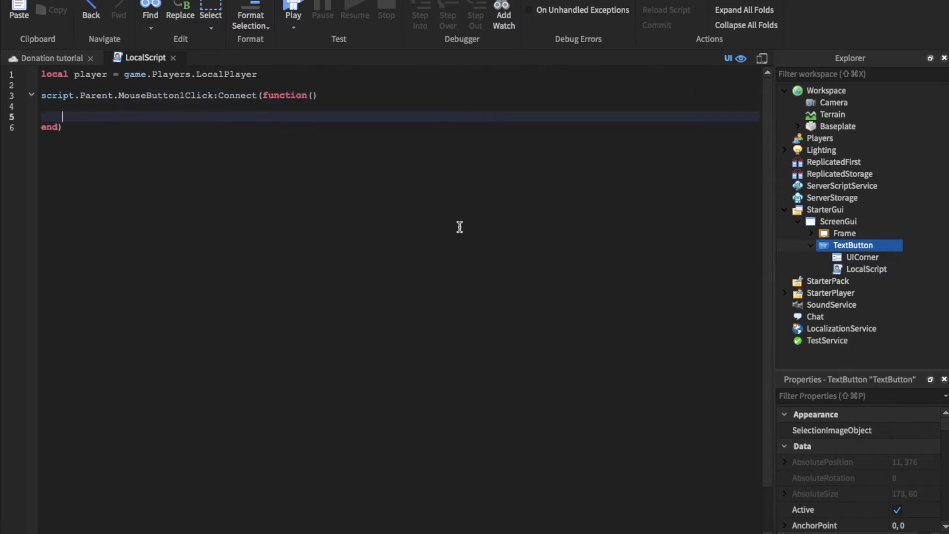
key("BackSpace")
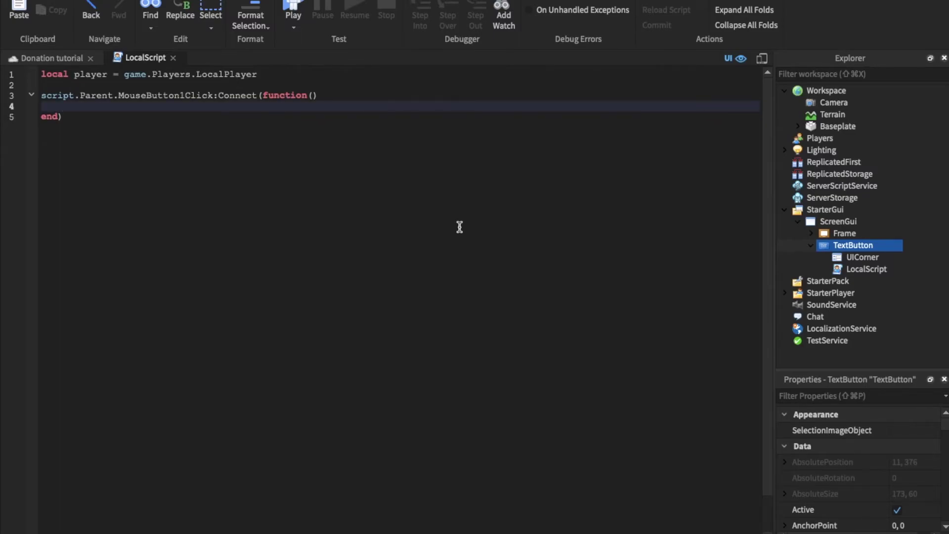
key("Return")
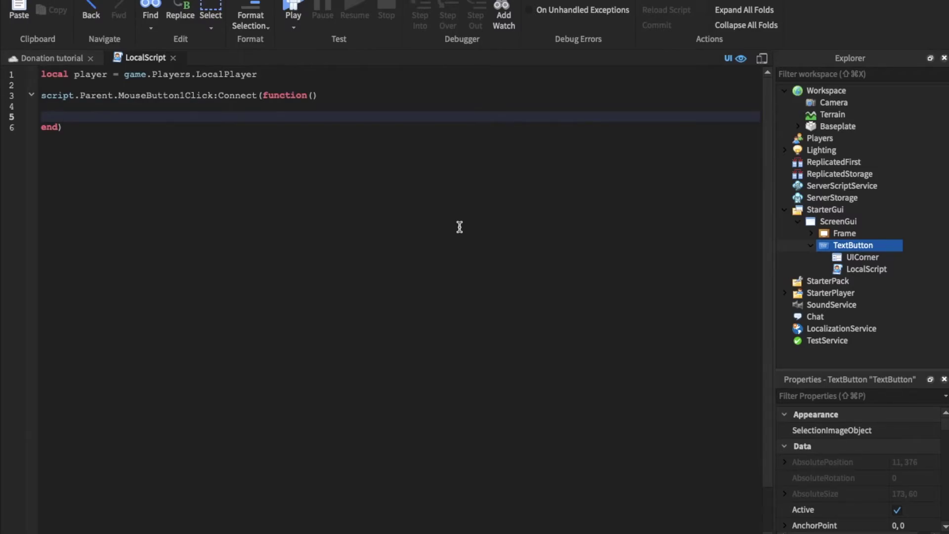
Begin the statement "player.PlayerGui." inside the click handler function
type("pl")
key("Tab")
type(".PlayerGui")
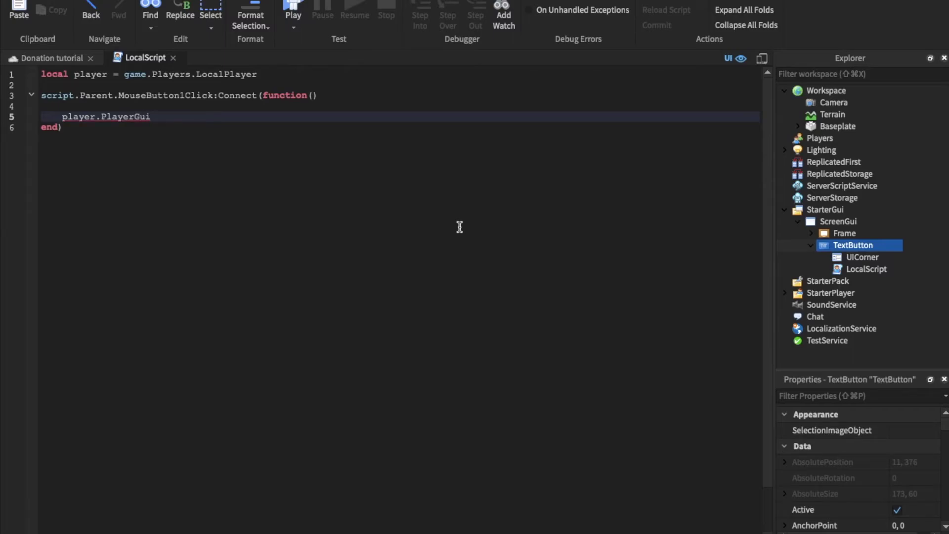
type(".")
type("Sc")
type("ree")
type("nGui")
key("BackSpace")
key("BackSpace")
key("BackSpace")
key("BackSpace")
key("BackSpace")
key("BackSpace")
key("BackSpace")
key("BackSpace")
key("BackSpace")
Rename the ScreenGui under StarterGui as DonationGui
right_click(830, 224)
left_click(835, 56)
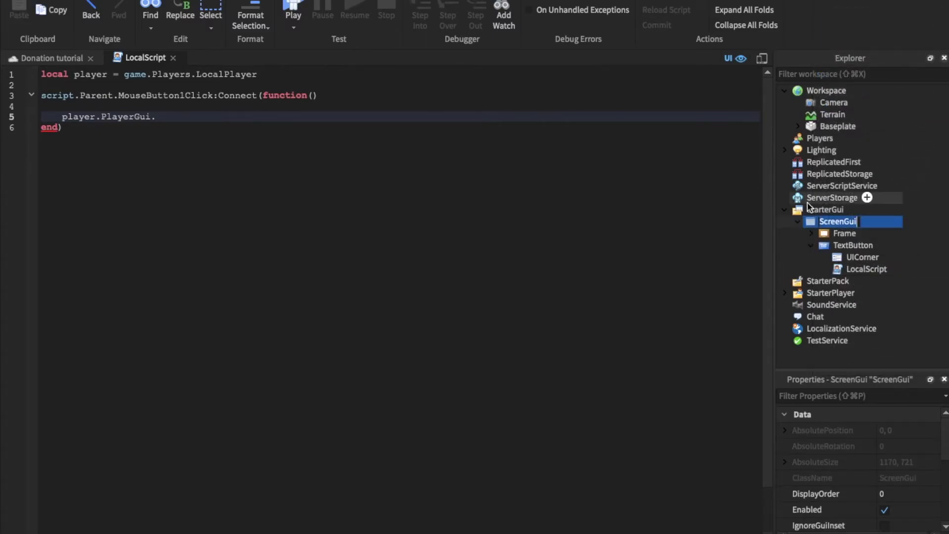
key("Return")
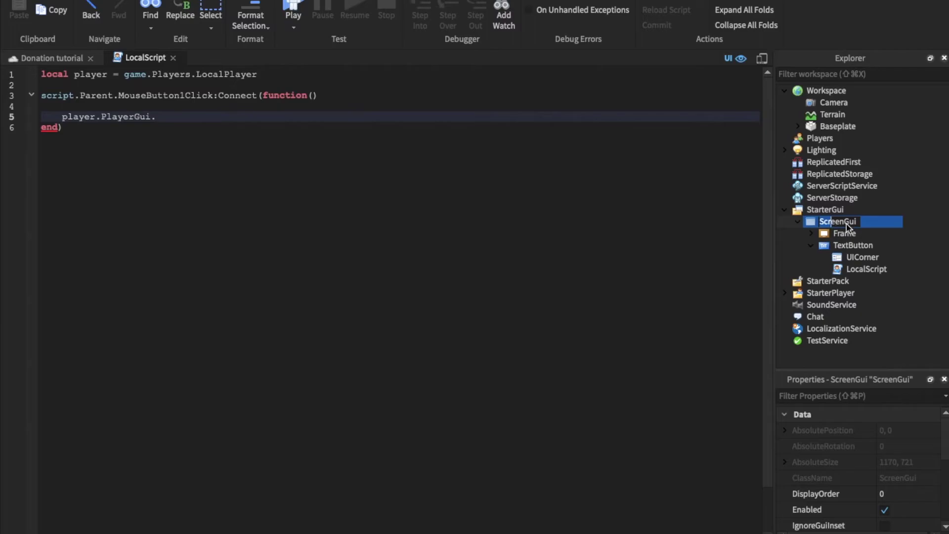
left_click(842, 226)
type("DonaGuition")
key("Return")
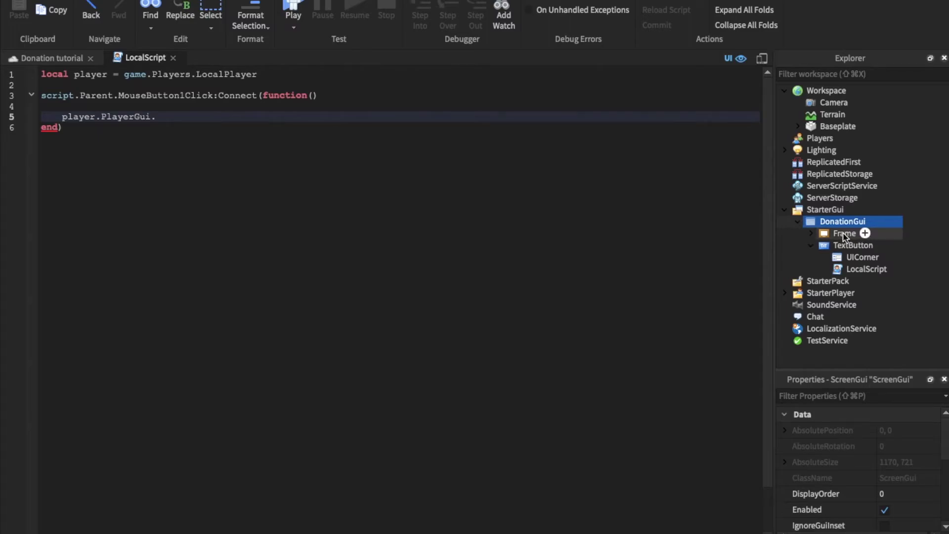
Complete the handler line as player.PlayerGui.DonationGui.Frame.Visible = true and close the LocalScript
left_click(189, 122)
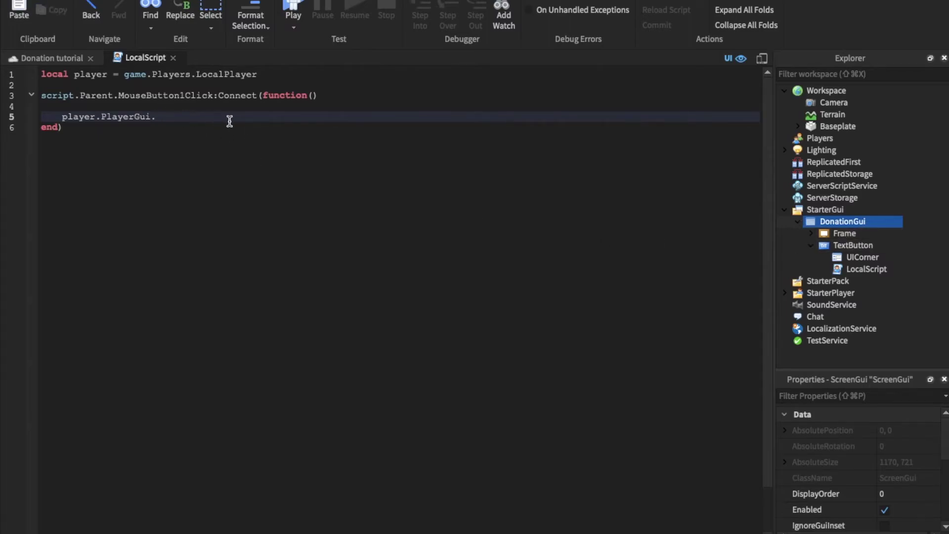
type("Donati")
type("onGui")
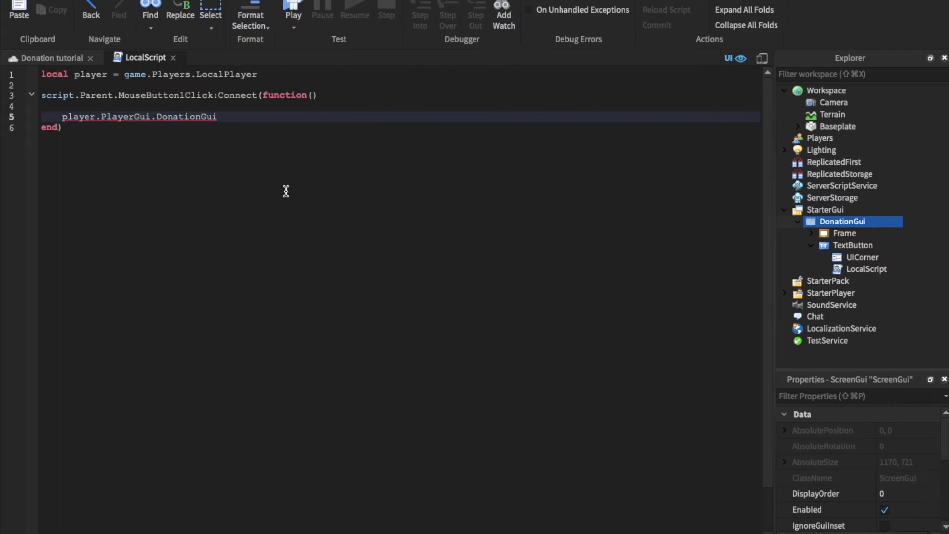
type(".")
type("Frame.Visible = true")
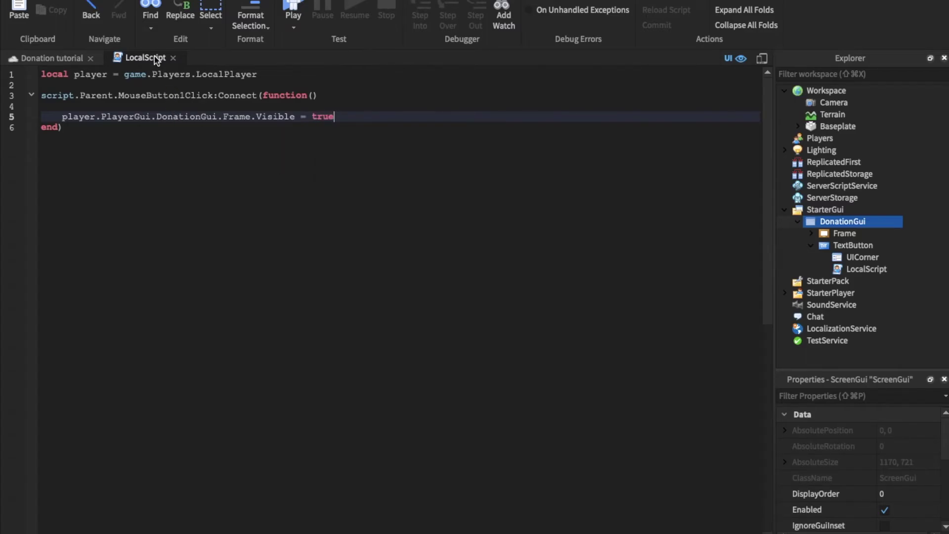
left_click(174, 59)
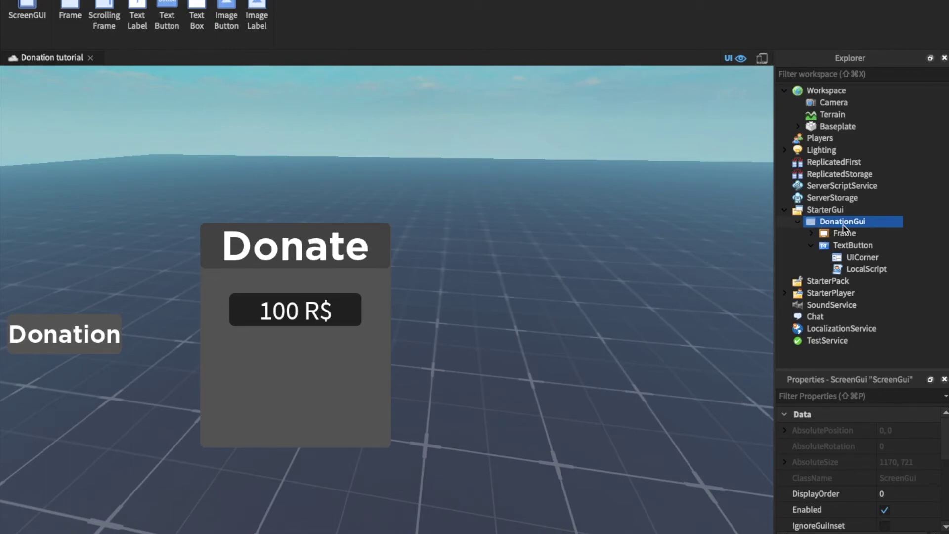
Add a new TextButton inside the donation Frame of DonationGui
left_click(811, 245)
left_click(811, 234)
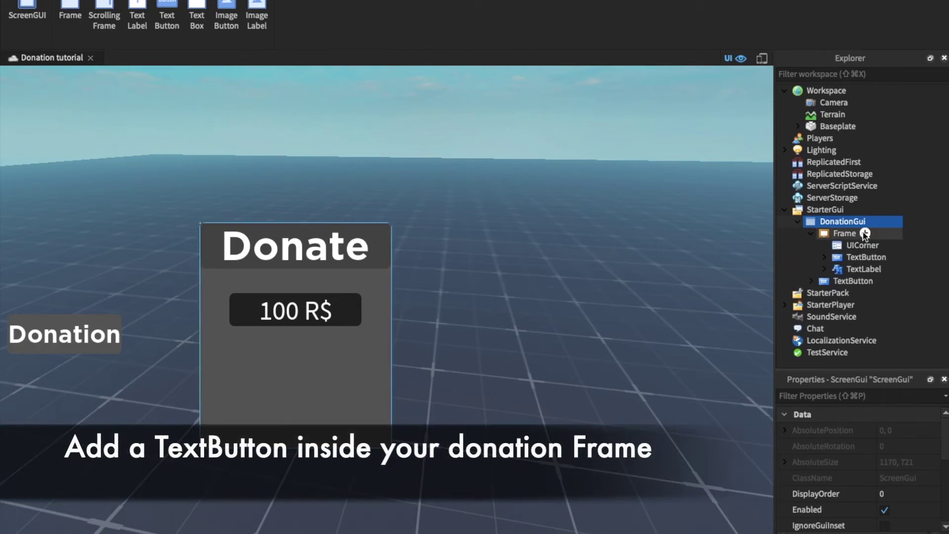
left_click(864, 233)
left_click(836, 311)
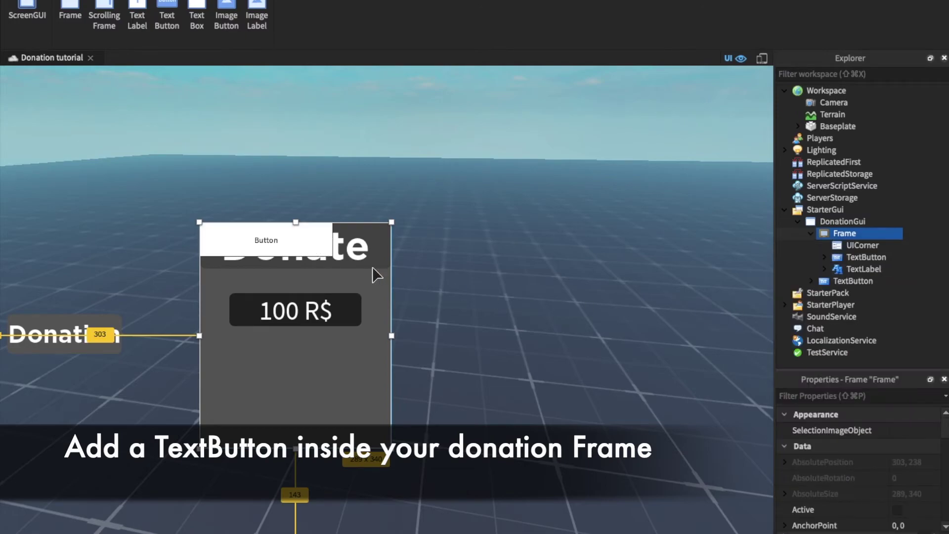
Shrink the Frame's new TextButton to about 55 x 47 and place it over the Frame's upper-left corner
left_click_drag(332, 257, 204, 240)
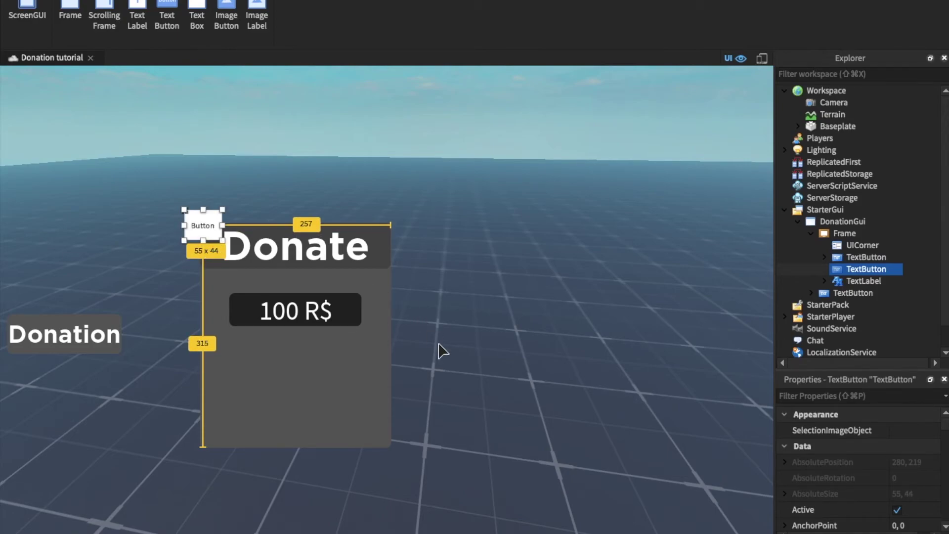
left_click_drag(203, 241, 203, 242)
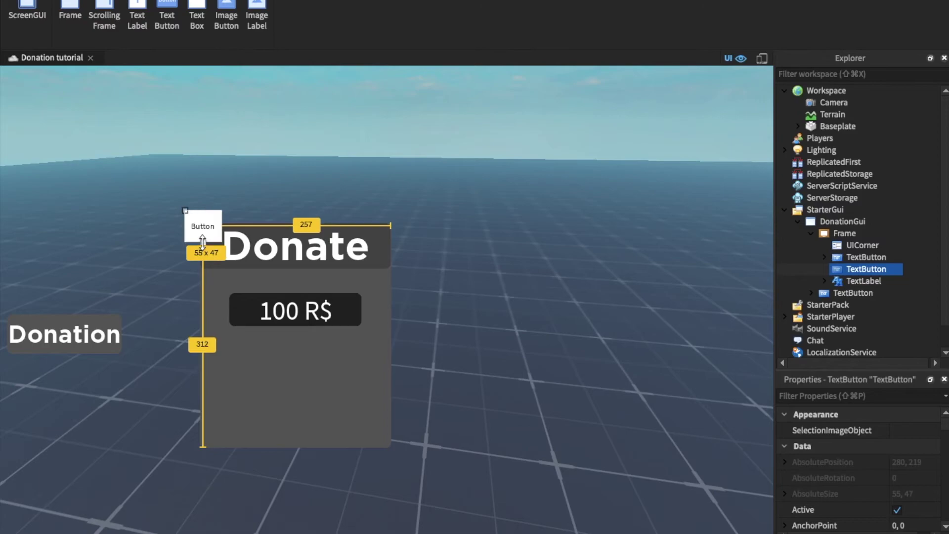
scroll(834, 479, "down", 3)
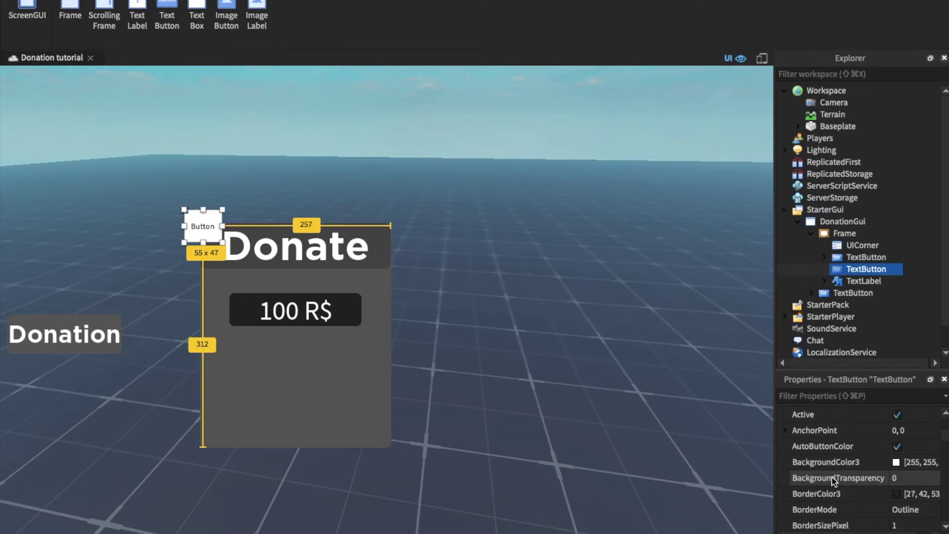
Set the Frame's new TextButton background to a pinkish red and add a UICorner inside it
left_click(896, 463)
left_click_drag(733, 361, 731, 362)
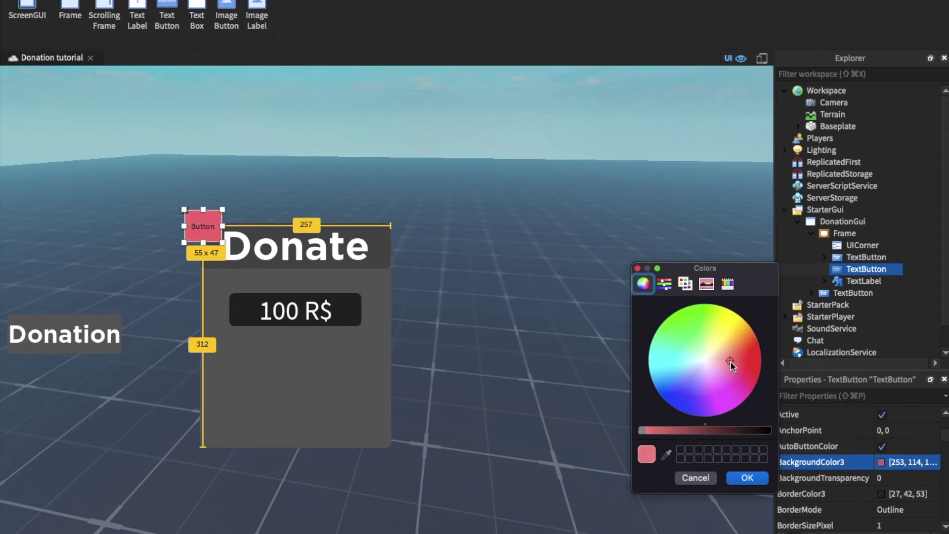
left_click(750, 477)
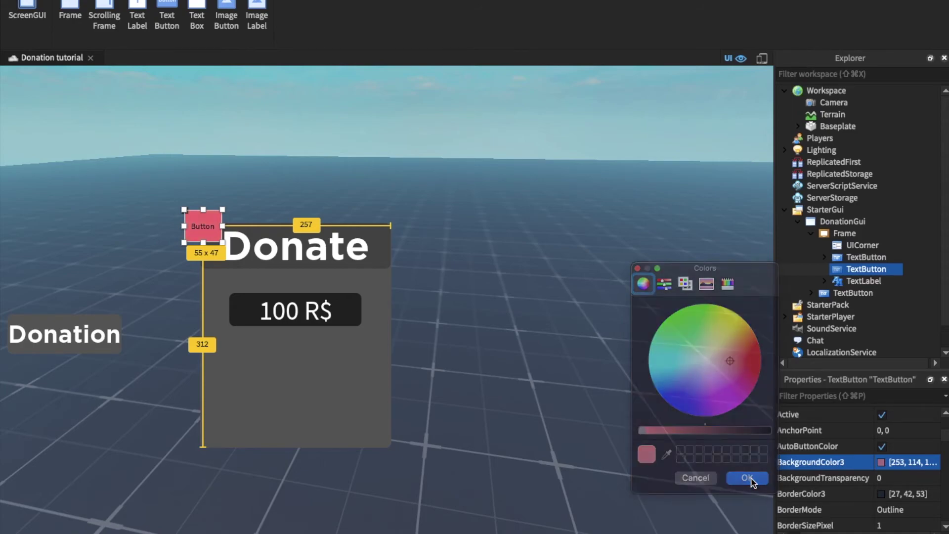
left_click(895, 269)
type("UI")
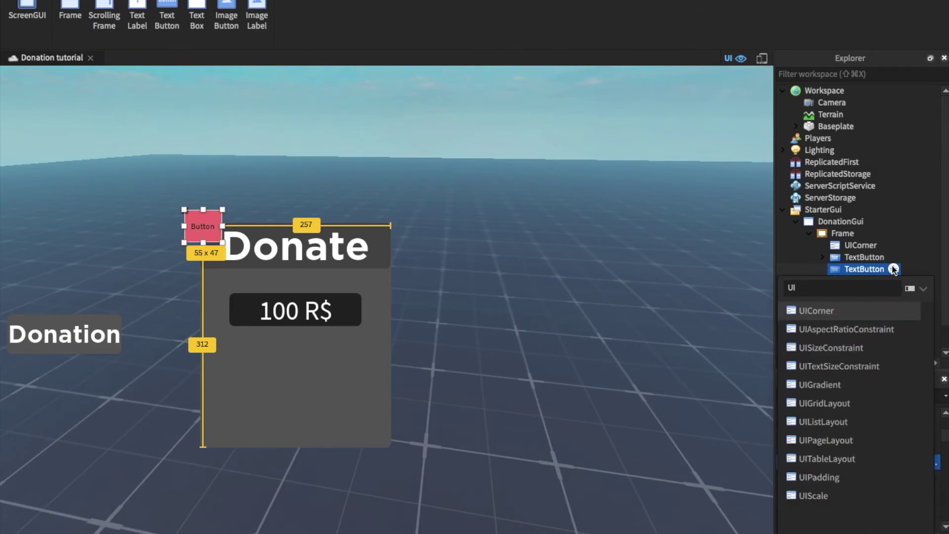
left_click(816, 310)
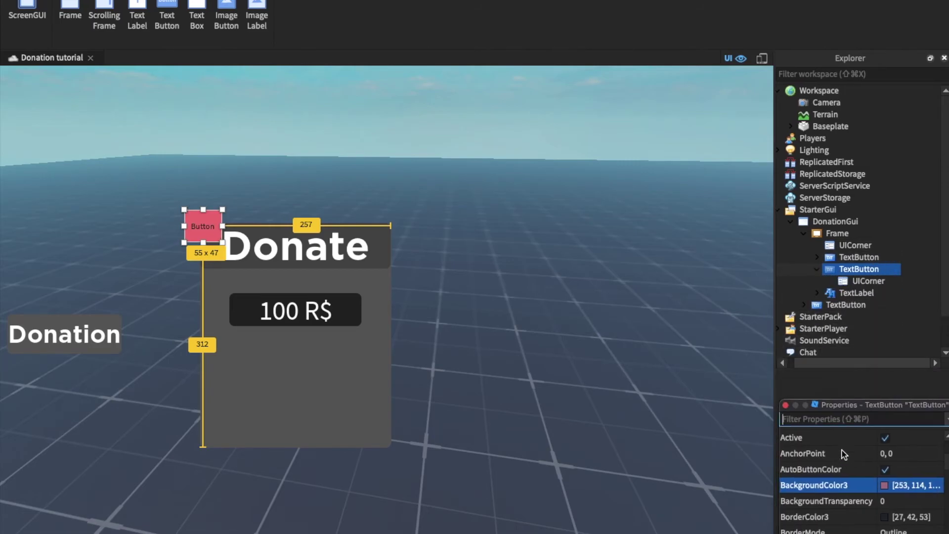
Set the pinkish-red corner button's Text property to X
scroll(844, 452, "down", 8)
scroll(864, 158, "down", 3)
scroll(862, 89, "up", 4)
left_click_drag(847, 63, 858, 500)
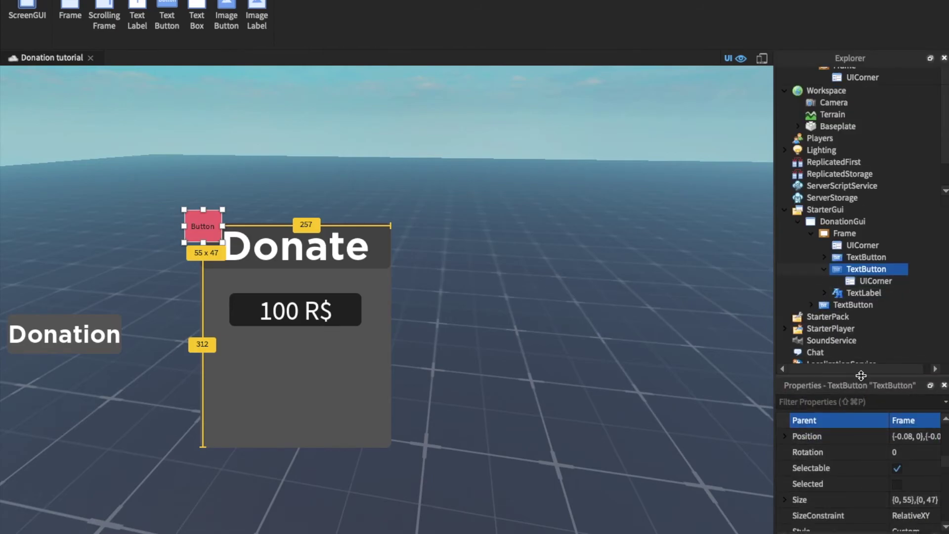
left_click_drag(860, 375, 861, 340)
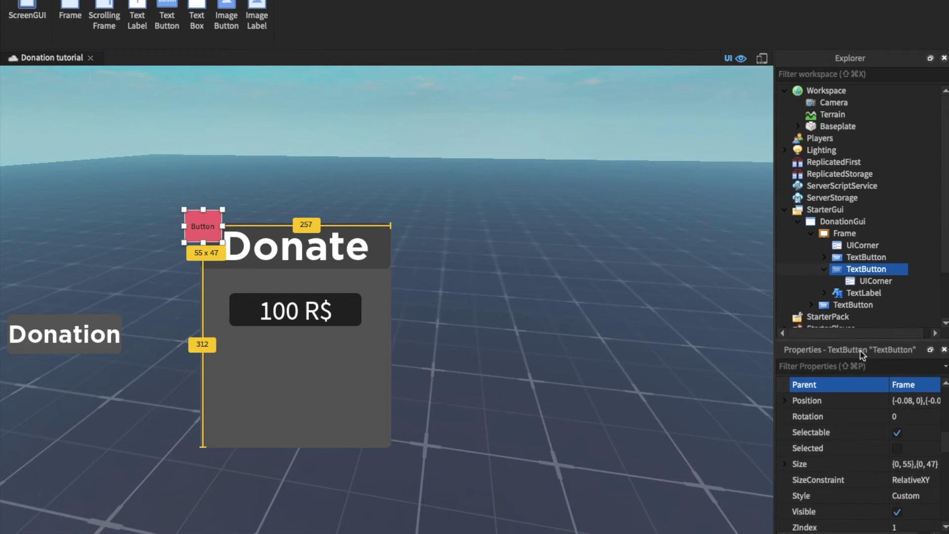
scroll(877, 434, "down", 10)
scroll(876, 434, "up", 1)
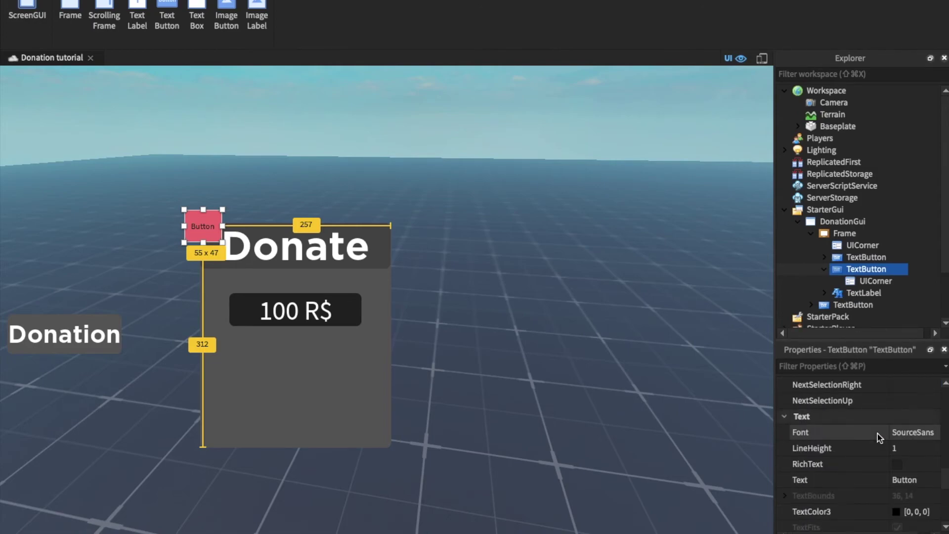
left_click(924, 478)
left_click(922, 479)
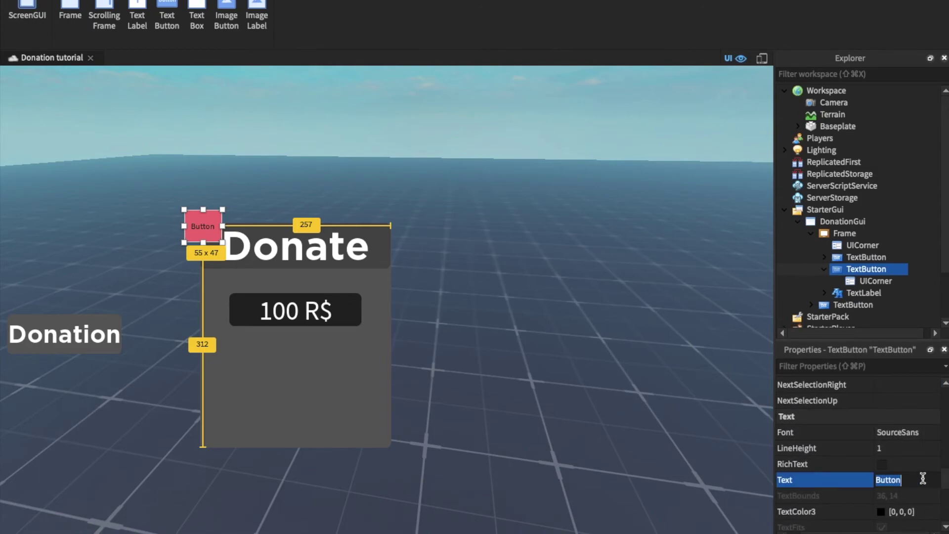
type("X")
key("Return")
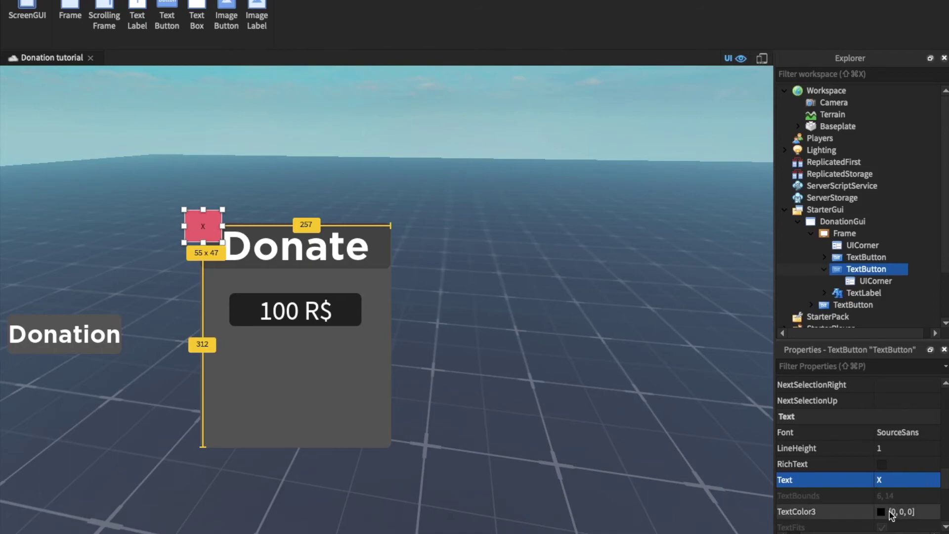
Make the X button's text white and scale it to fit the button
left_click(882, 514)
left_click_drag(699, 429, 624, 439)
left_click(747, 478)
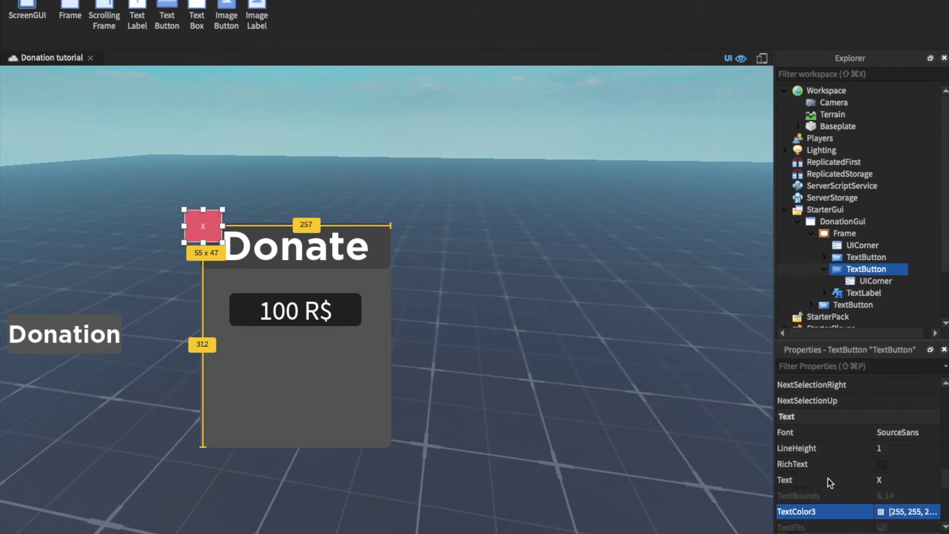
left_click(830, 480)
left_click(858, 446)
left_click(881, 449)
scroll(882, 451, "up", 2)
Set the X button's font to GothamBold and deselect the button
left_click(934, 433)
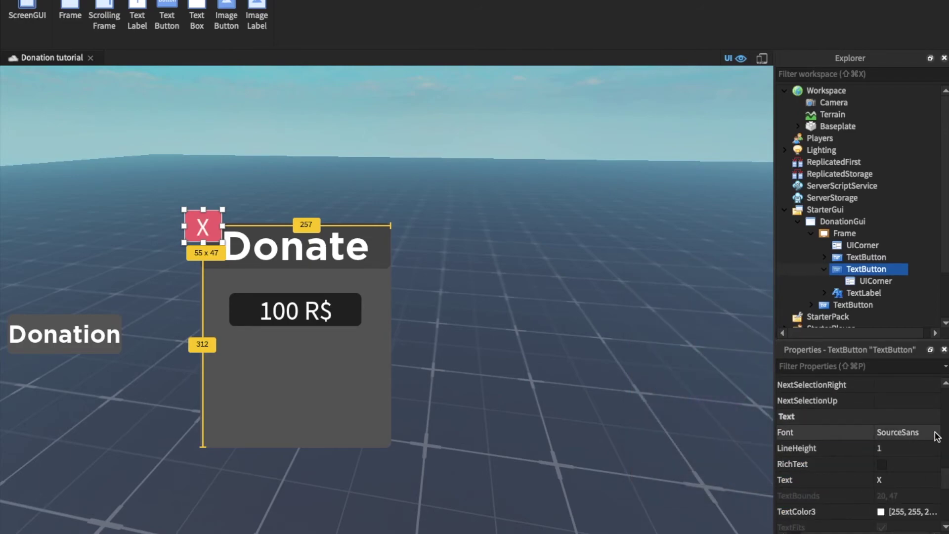
scroll(905, 465, "up", 5)
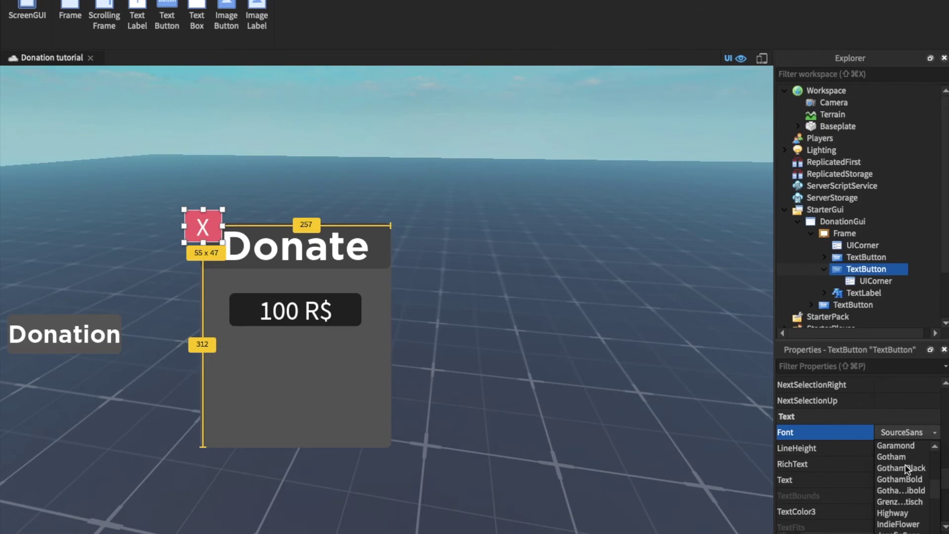
left_click(900, 479)
left_click(537, 467)
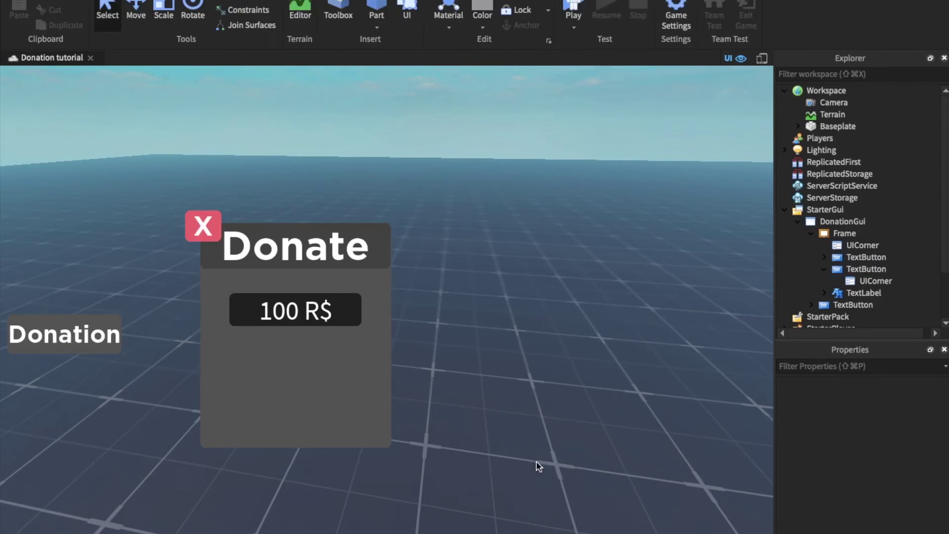
Rename the X TextButton inside the Frame as Close
left_click(885, 270)
left_click(894, 269)
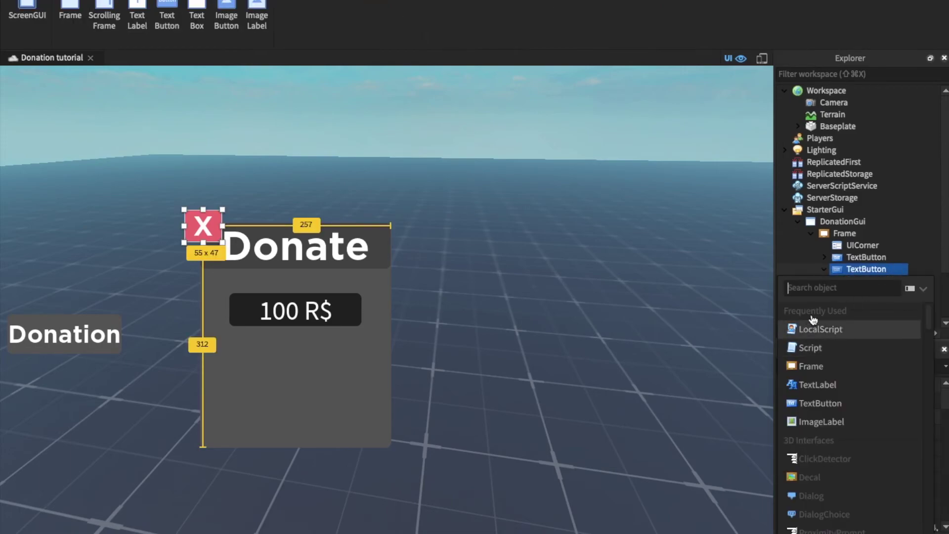
left_click(847, 270)
right_click(848, 269)
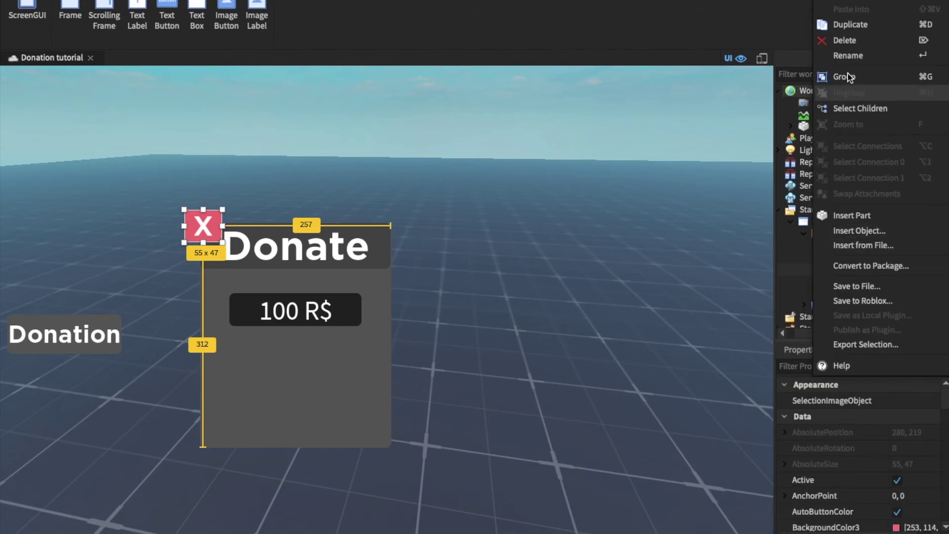
left_click(858, 55)
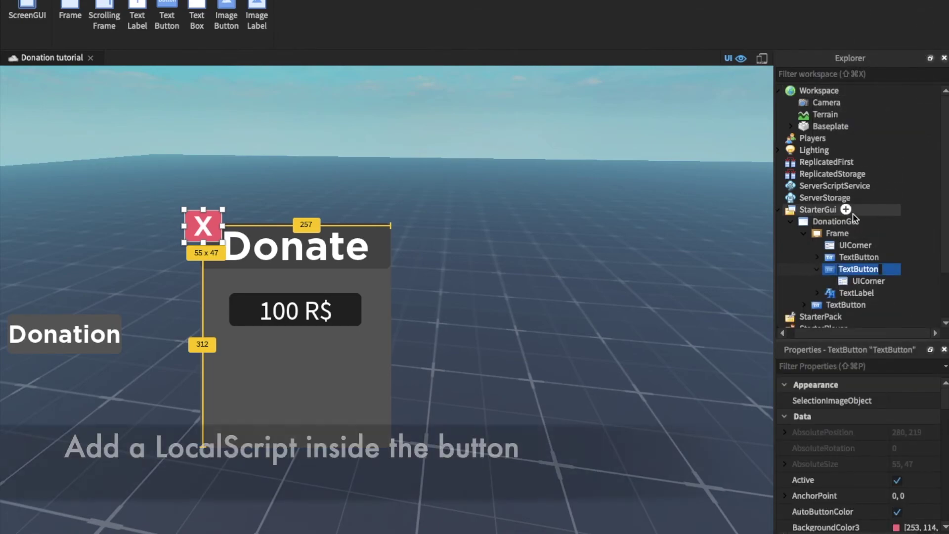
type("Close")
key("Return")
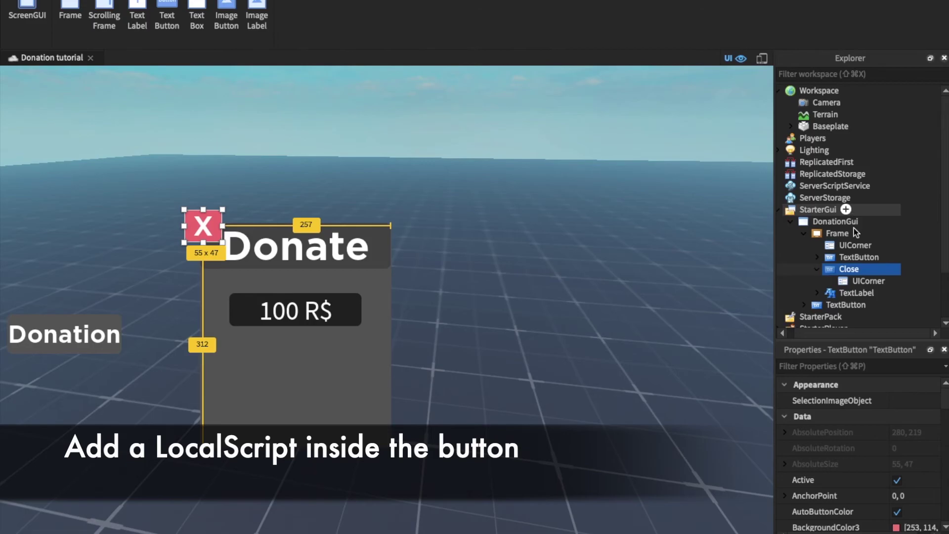
Add a LocalScript inside the Close button and delete its default code
left_click(872, 269)
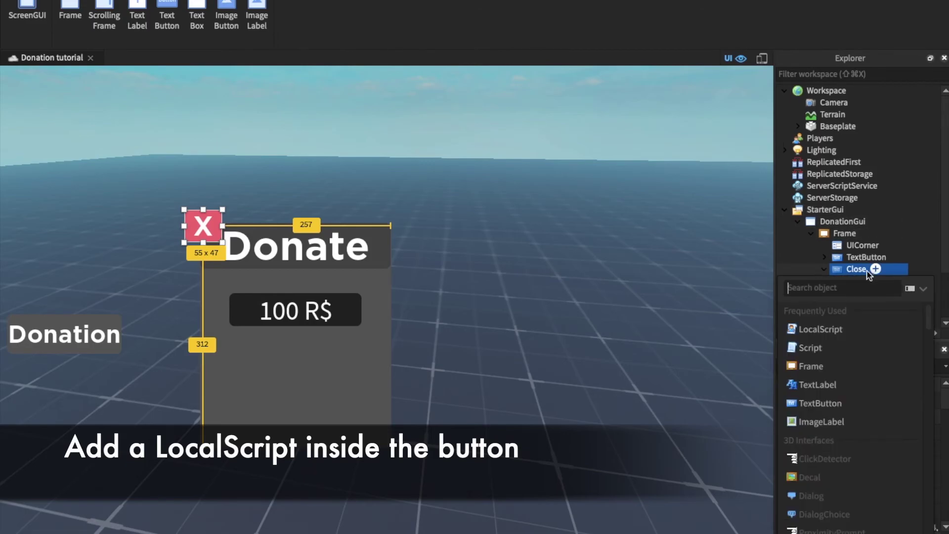
left_click(820, 330)
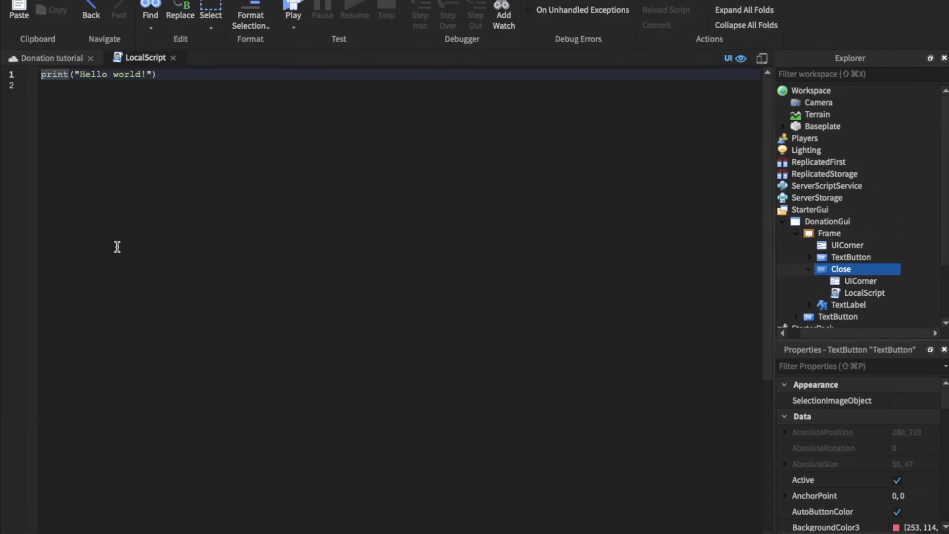
left_click(45, 146)
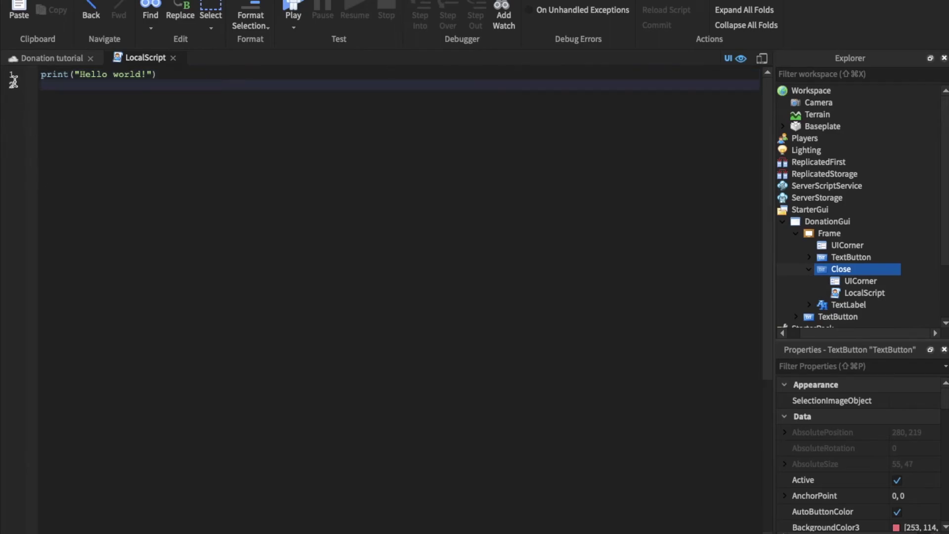
key("super+a")
key("BackSpace")
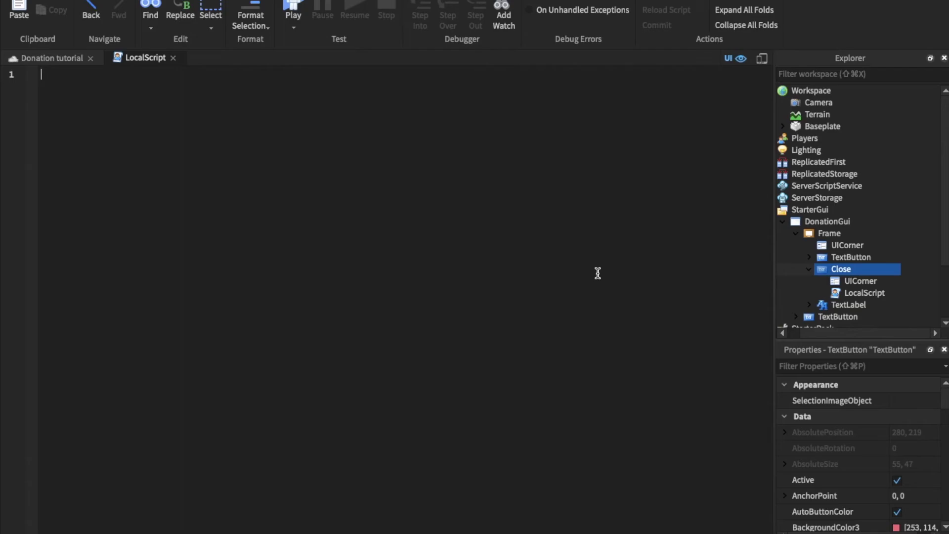
Declare the player variable in the Close button's script as local player = game.Players.LocalPlayer
type("lo")
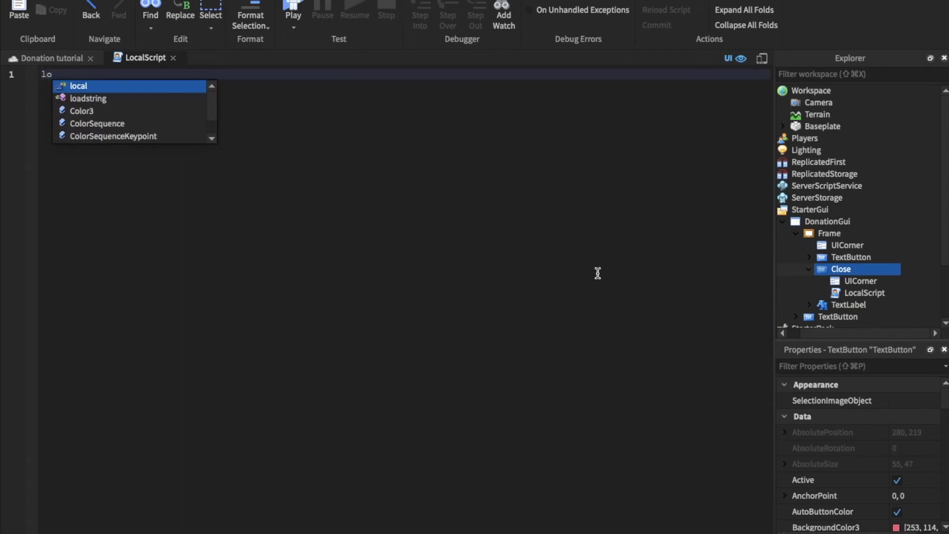
type("cal player")
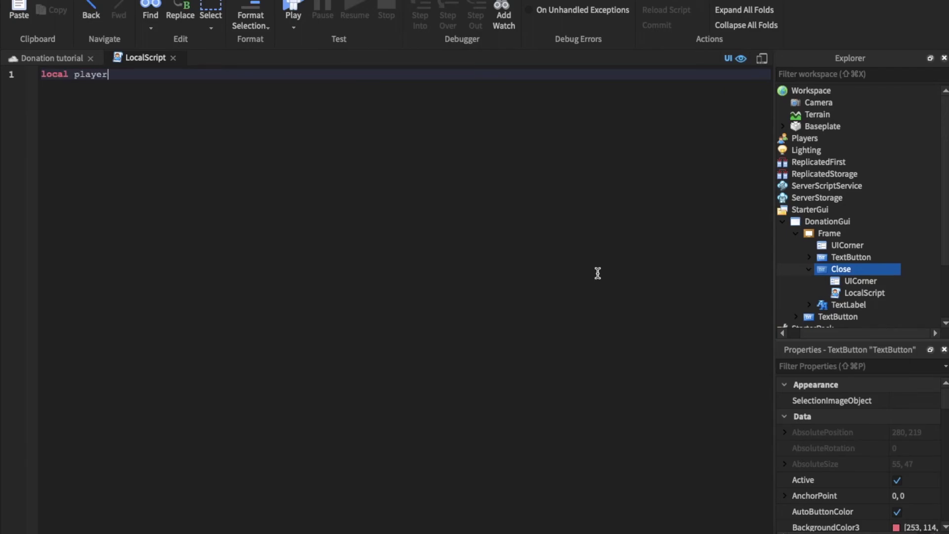
type(" = game.P")
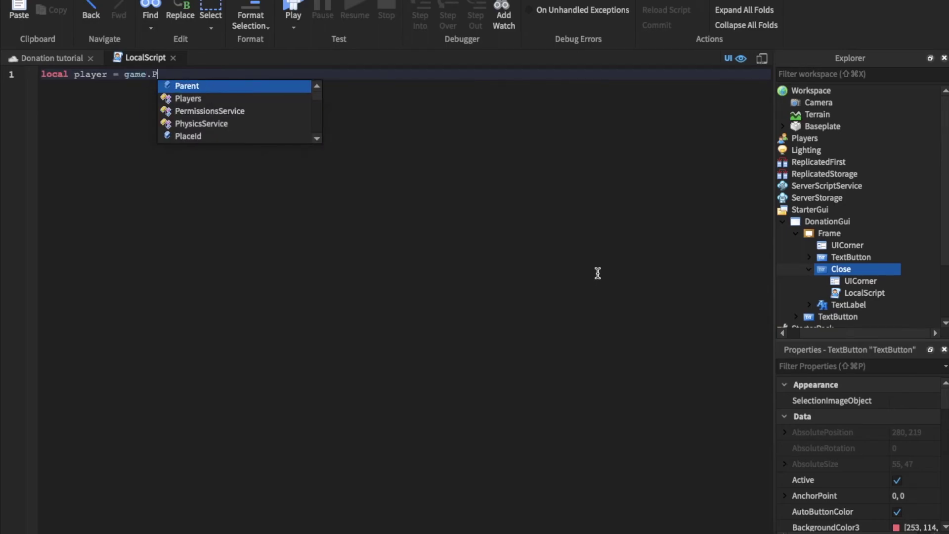
key("Down")
key("Tab")
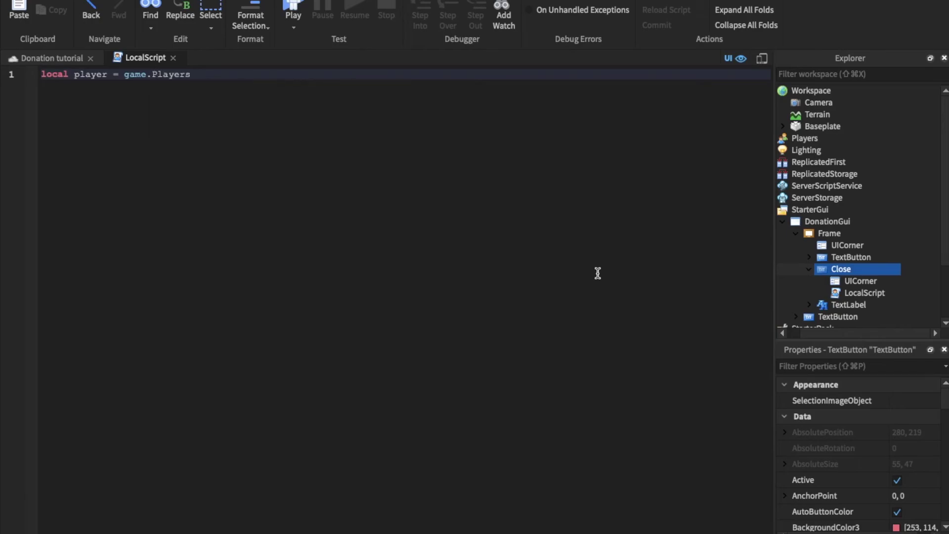
type(".L")
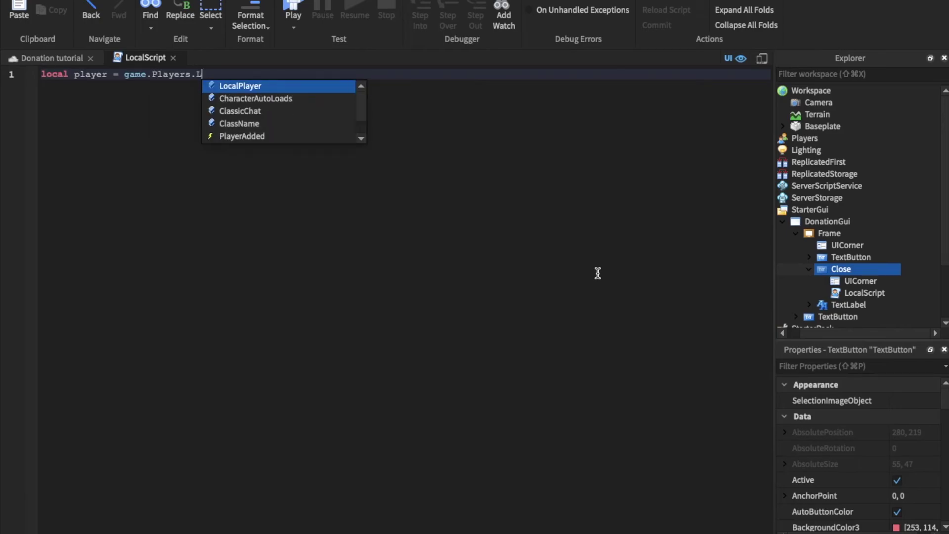
key("Tab")
key("Return")
key("Return")
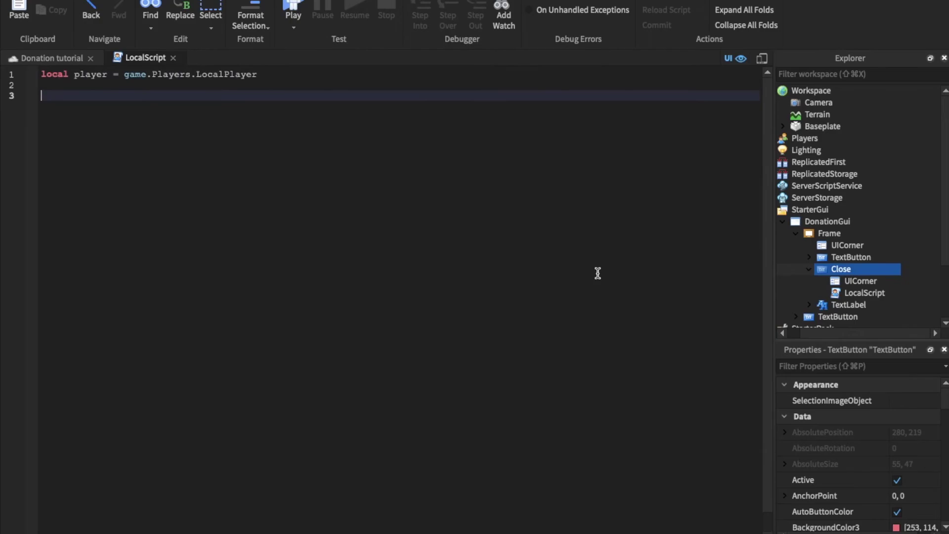
Add the click handler script.Parent.MouseButton1Click:Connect(function() with a blank body below the player variable
type("scr")
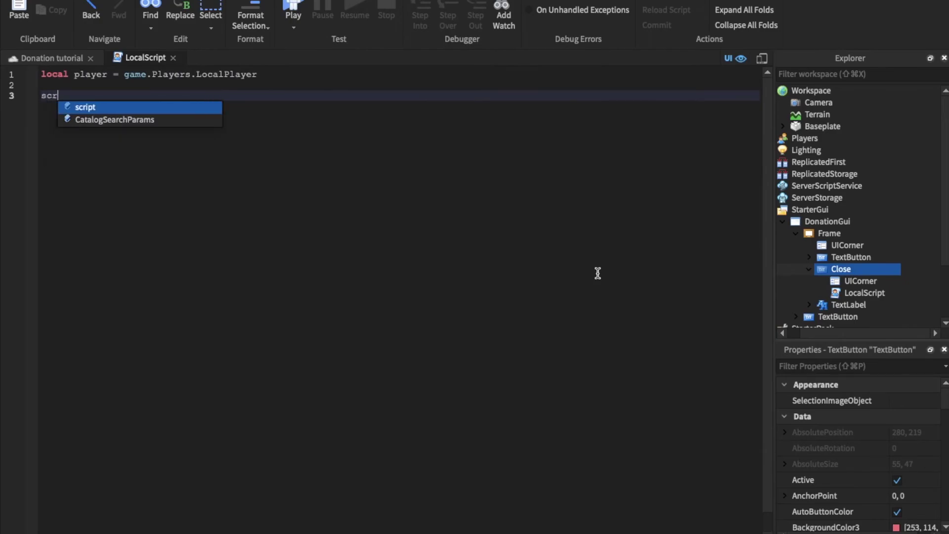
type("ipt.")
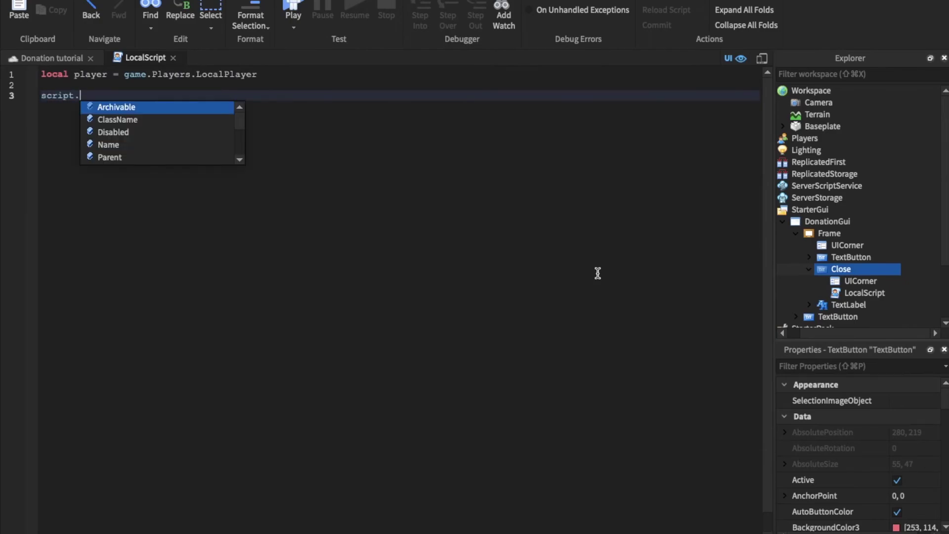
type("P")
key("Tab")
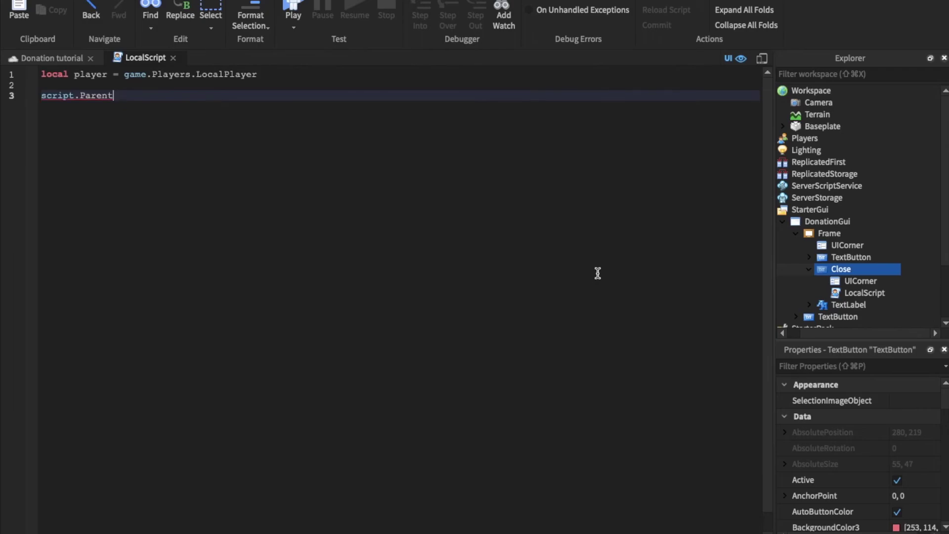
type(".Mo")
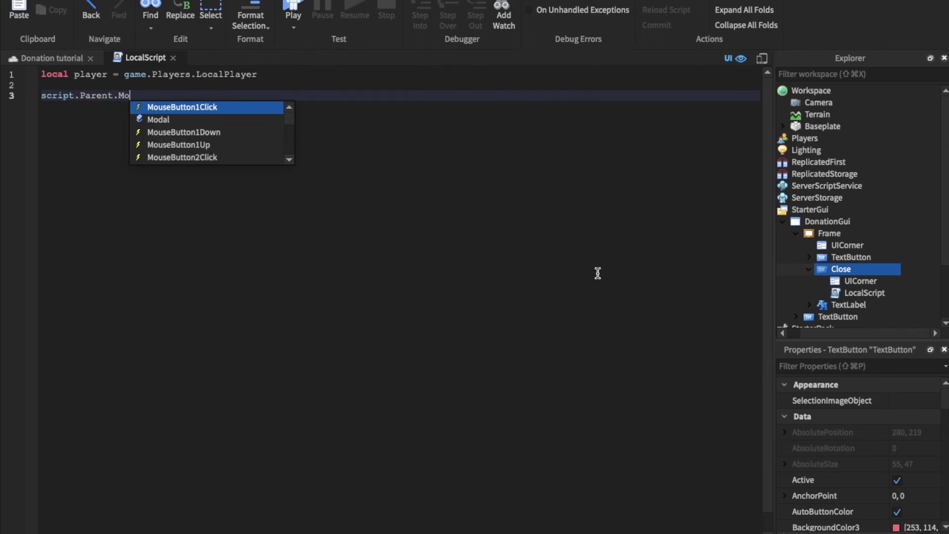
key("Tab")
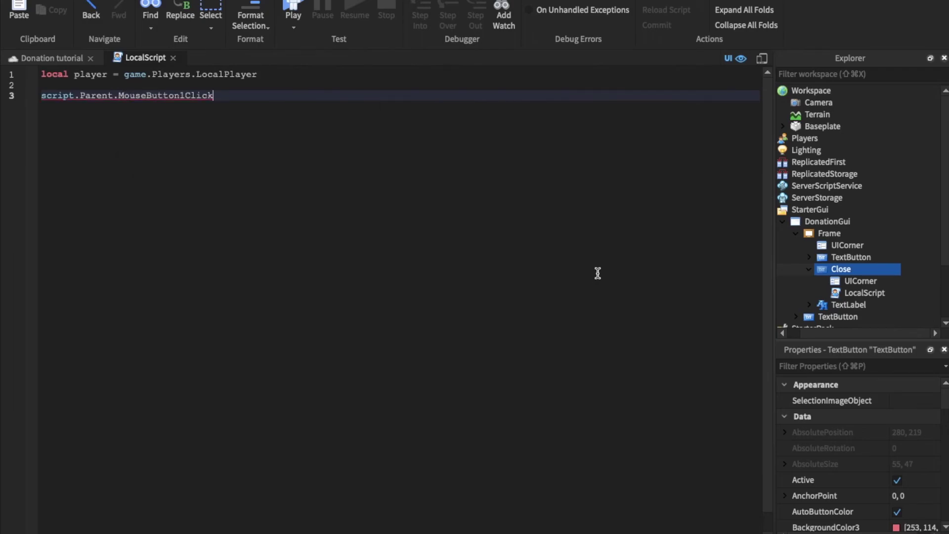
type(":")
key("Tab")
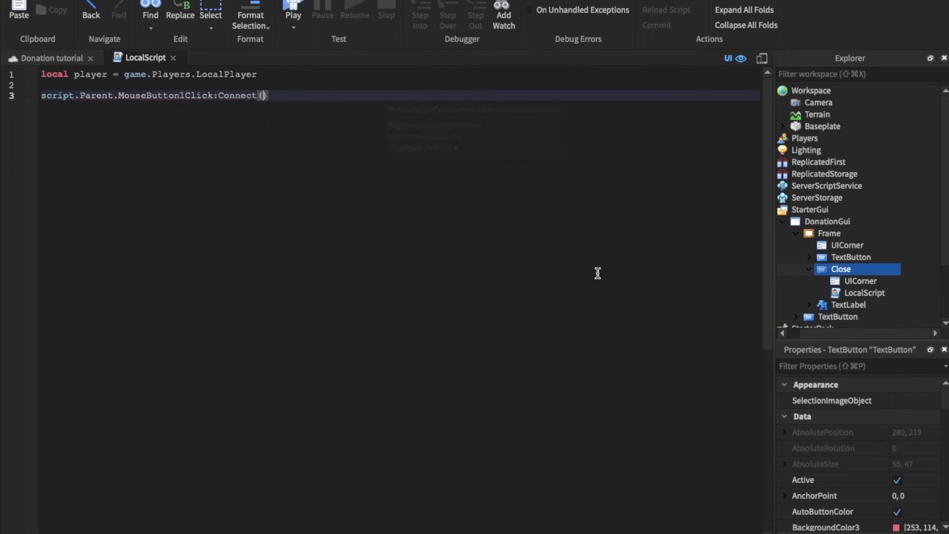
type("function()")
key("Return")
key("Return")
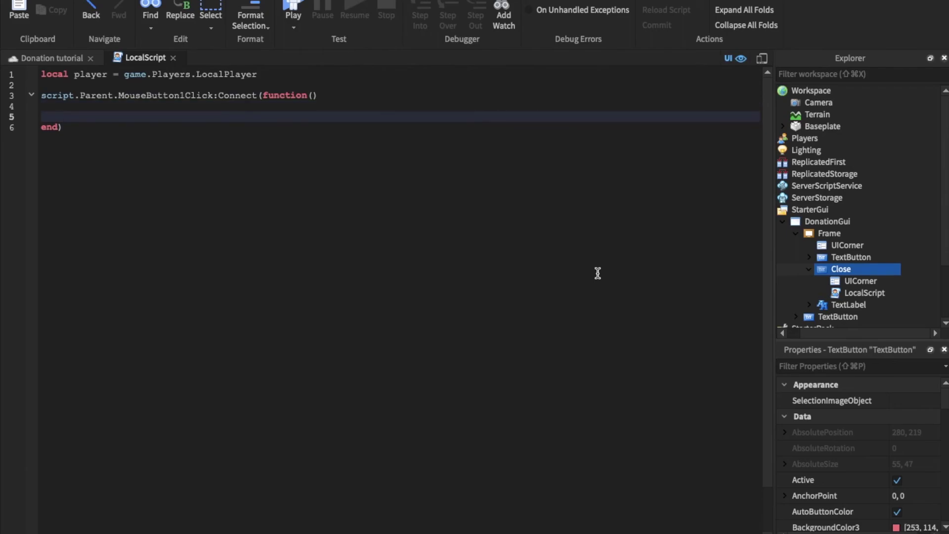
Add player.PlayerGui.DonationGui.Frame.Visible = false to the Close button's click handler and close the script
type("player.PlayerGui")
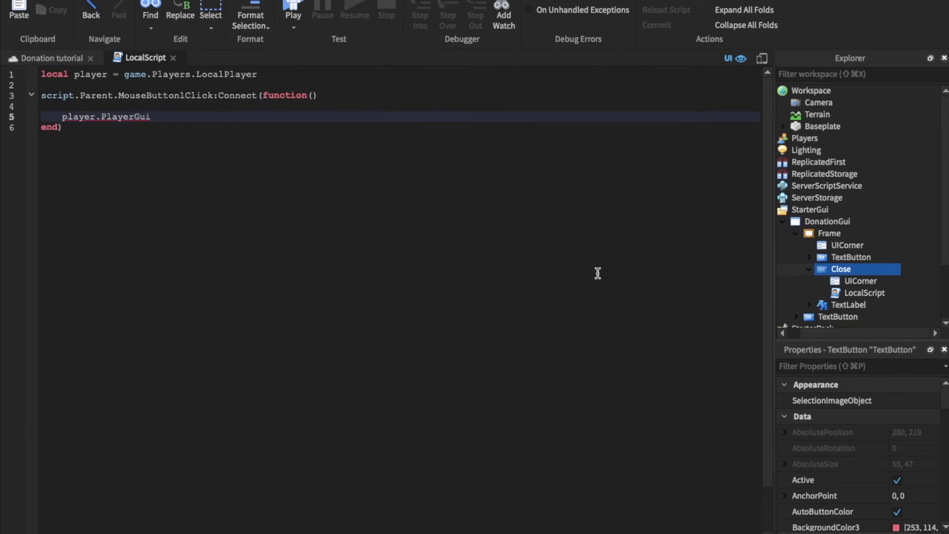
type(".DonationGui.Frame")
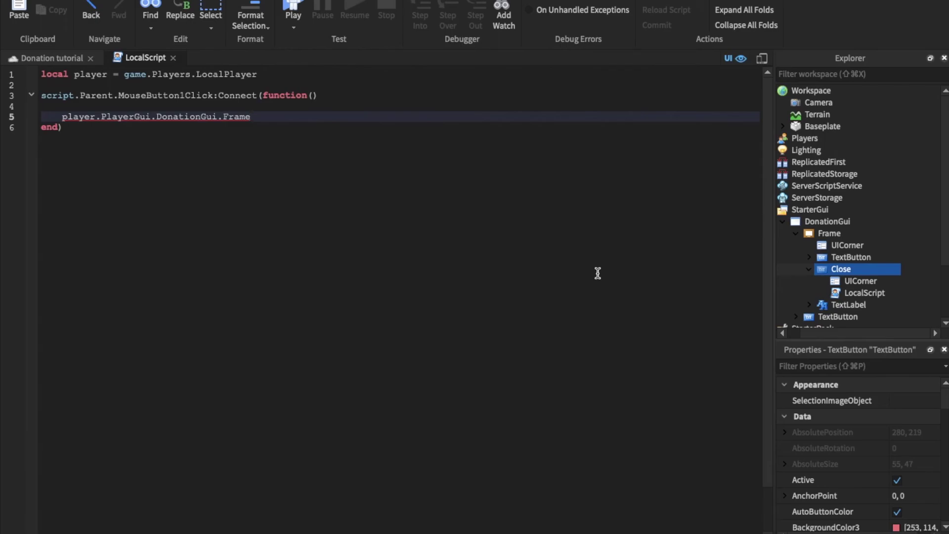
type(".Visible = fal")
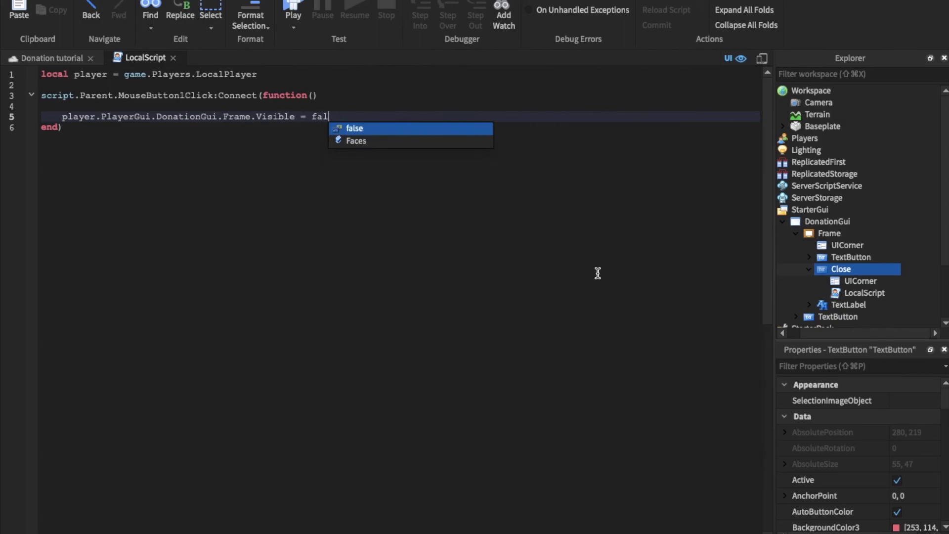
key("Tab")
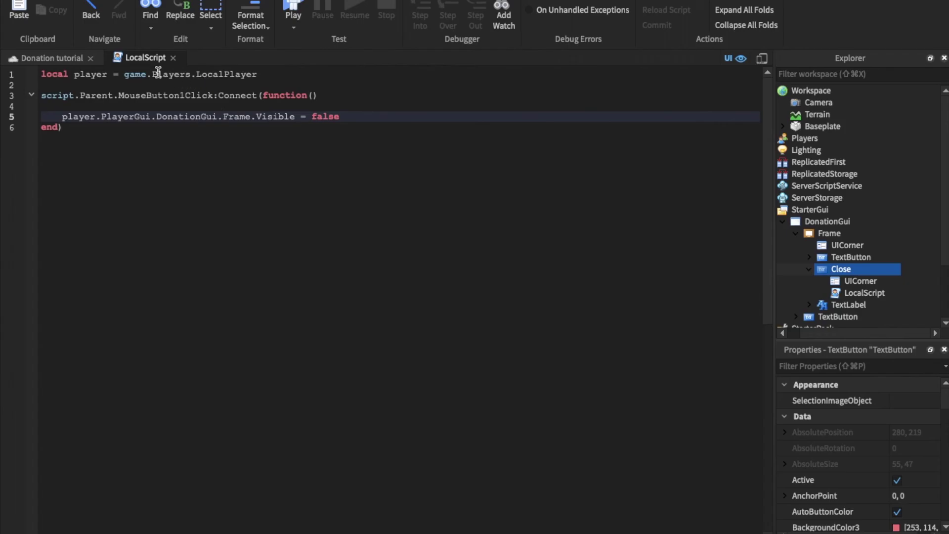
left_click(173, 59)
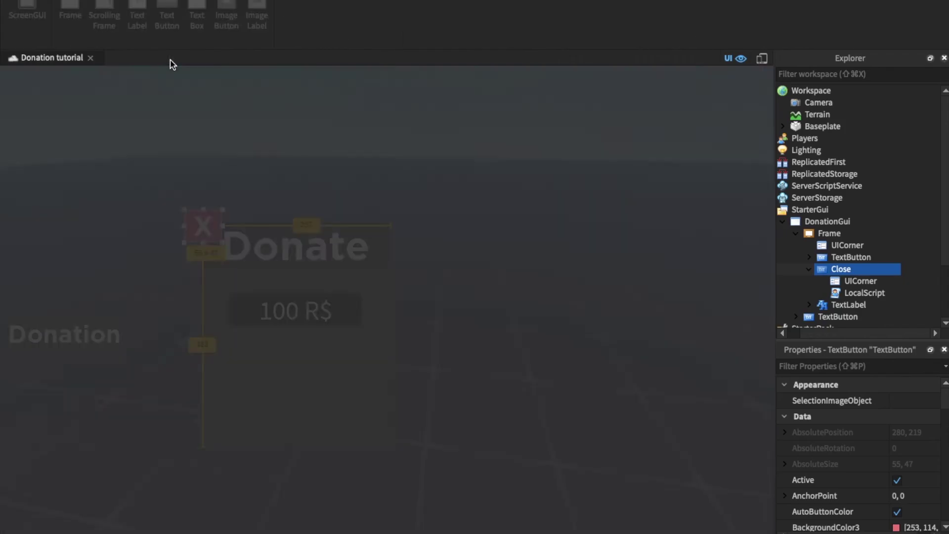
Turn off the Visible property of the Frame in DonationGui and collapse the DonationGui tree
left_click(808, 270)
key("F2")
left_click(809, 233)
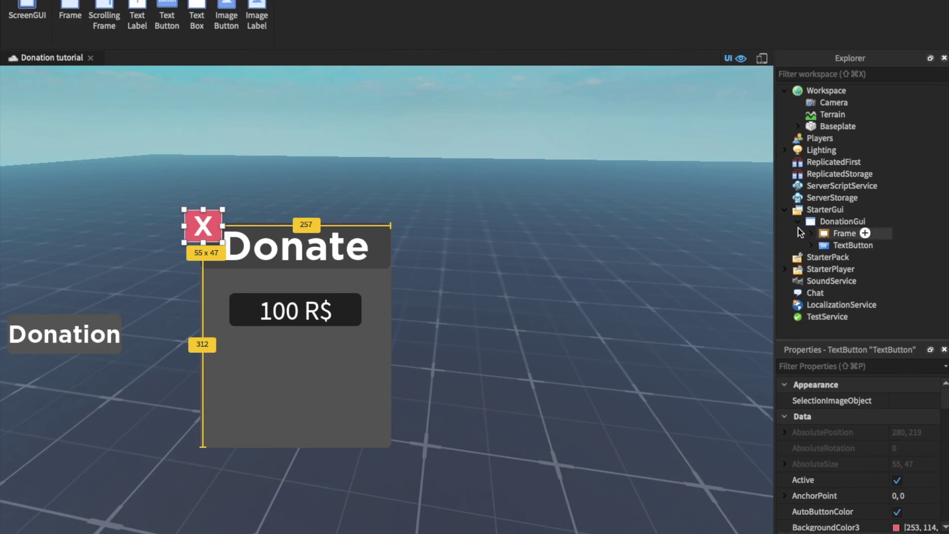
left_click(595, 262)
left_click(842, 233)
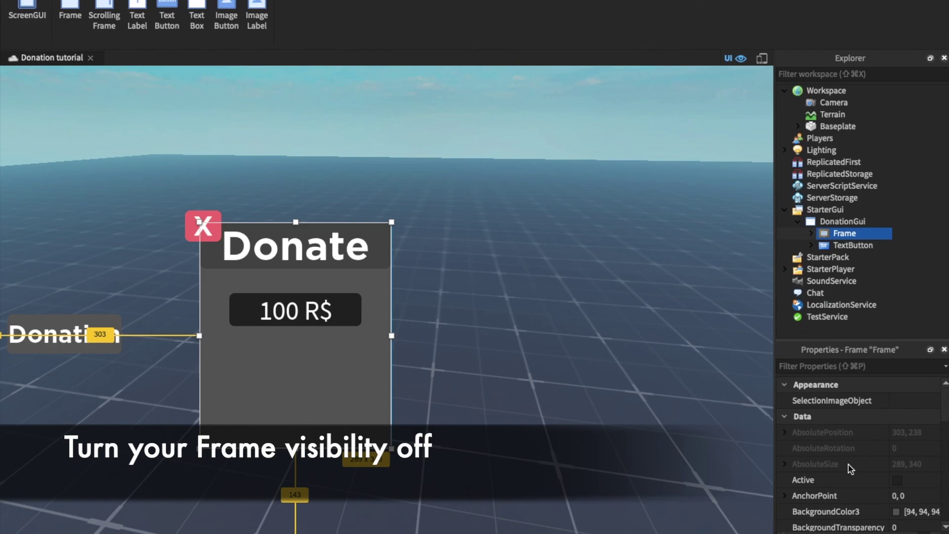
scroll(848, 464, "down", 8)
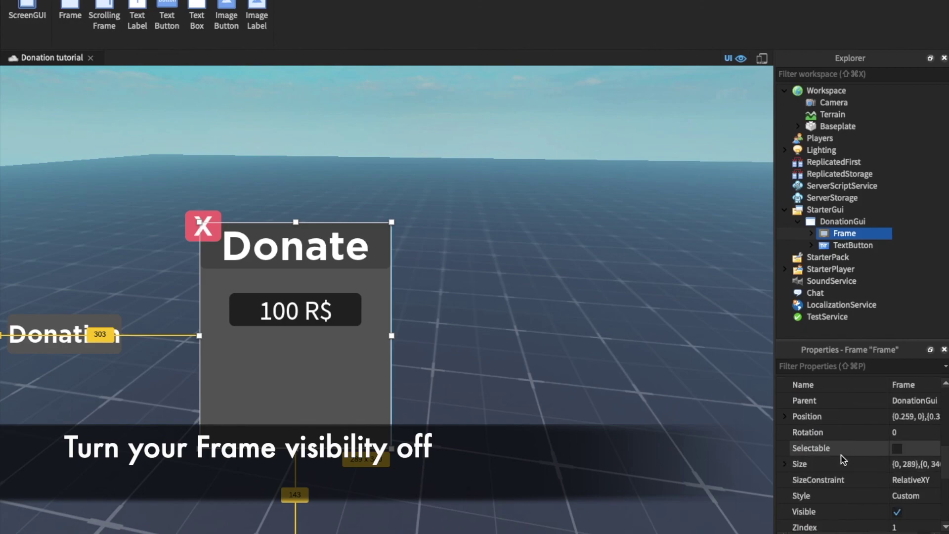
scroll(843, 459, "down", 2)
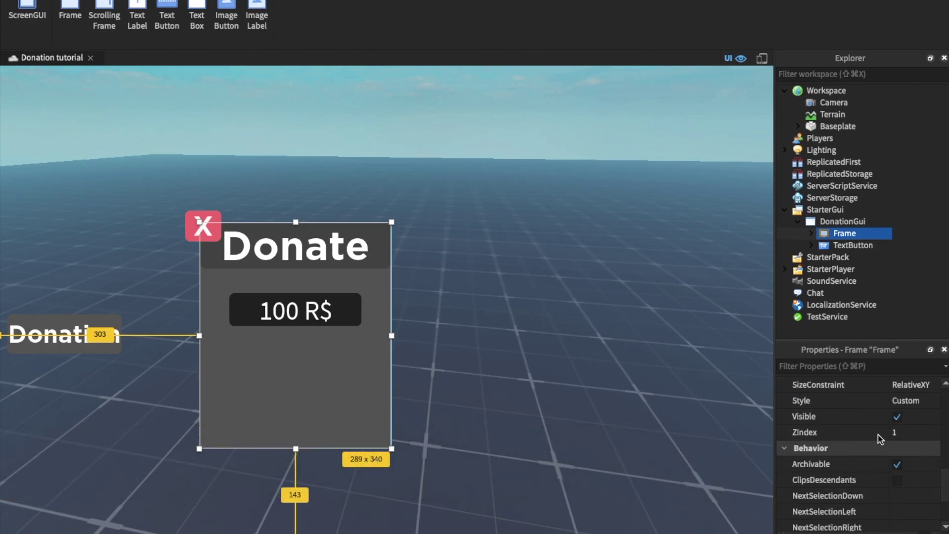
left_click(897, 417)
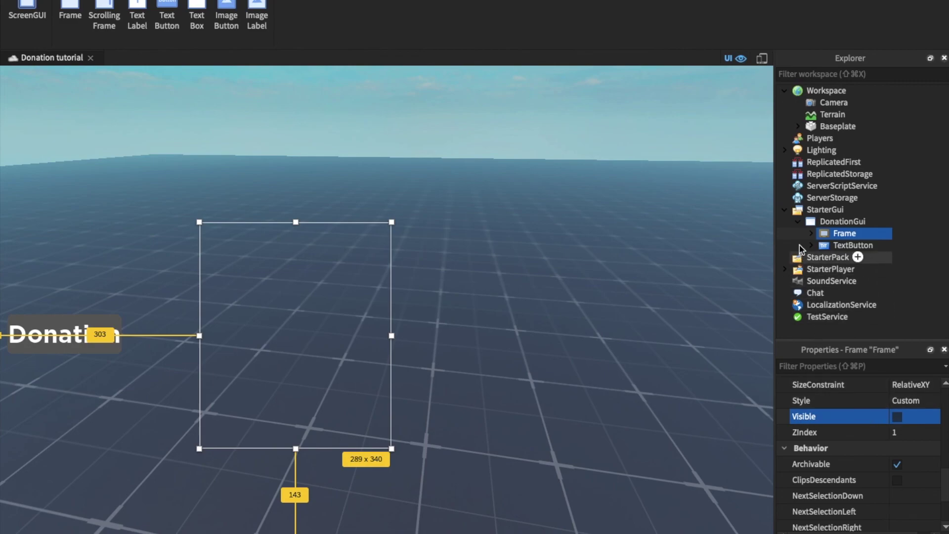
left_click(798, 222)
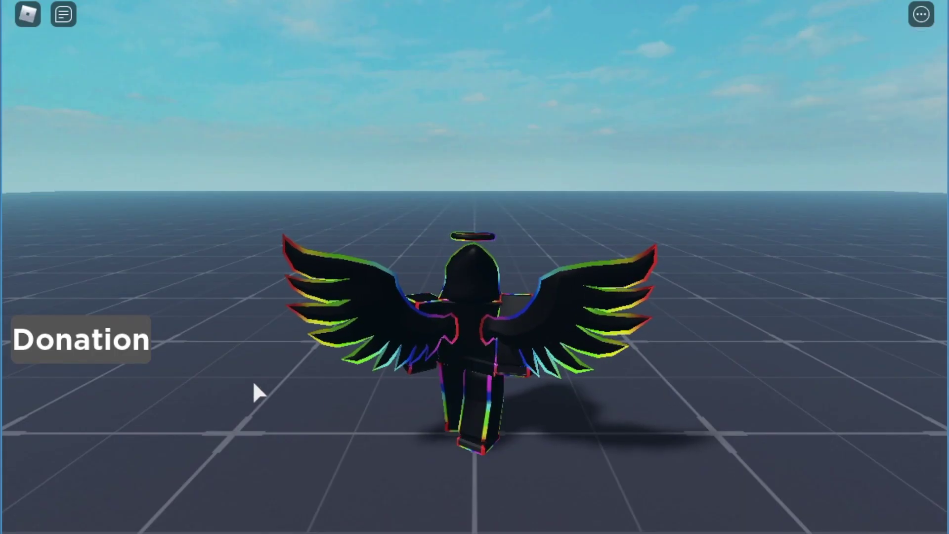
In a playtest, open the donation frame with the Donation button and complete a 100 R$ test purchase
left_click(94, 339)
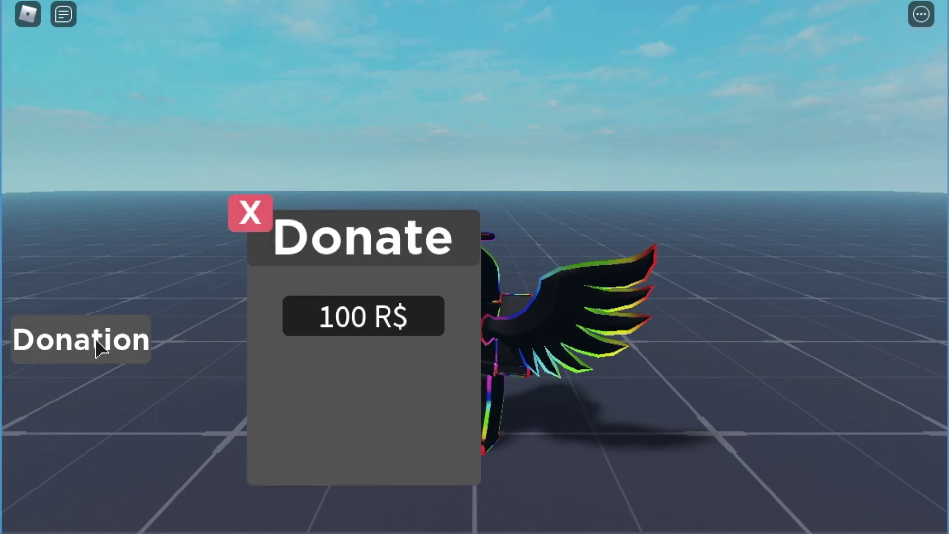
left_click(348, 322)
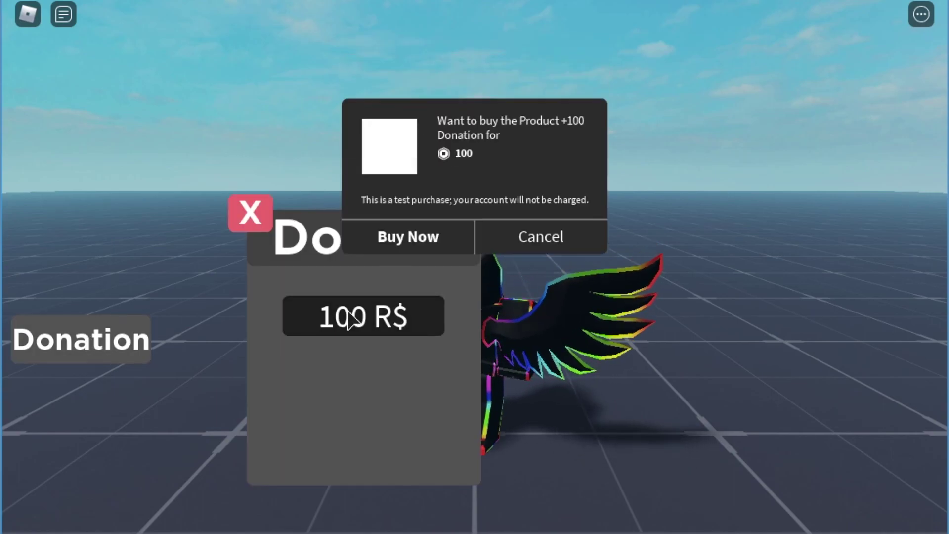
left_click(416, 346)
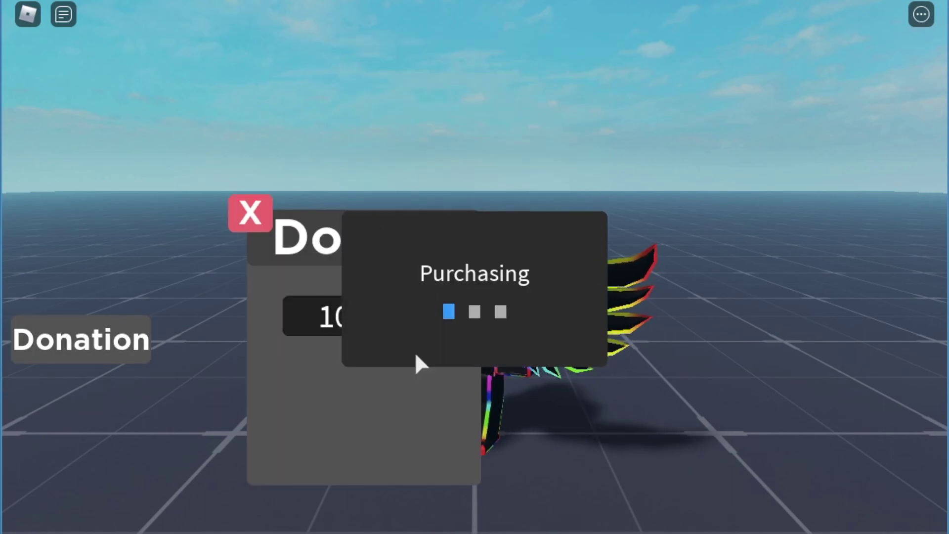
left_click(415, 348)
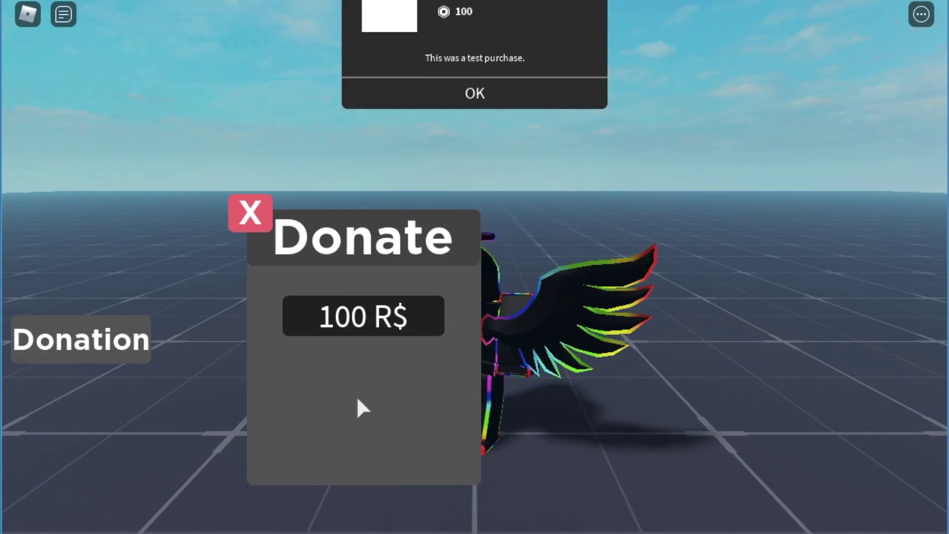
Make a second 100 R$ test purchase, then close the donation frame with its X button
left_click(360, 316)
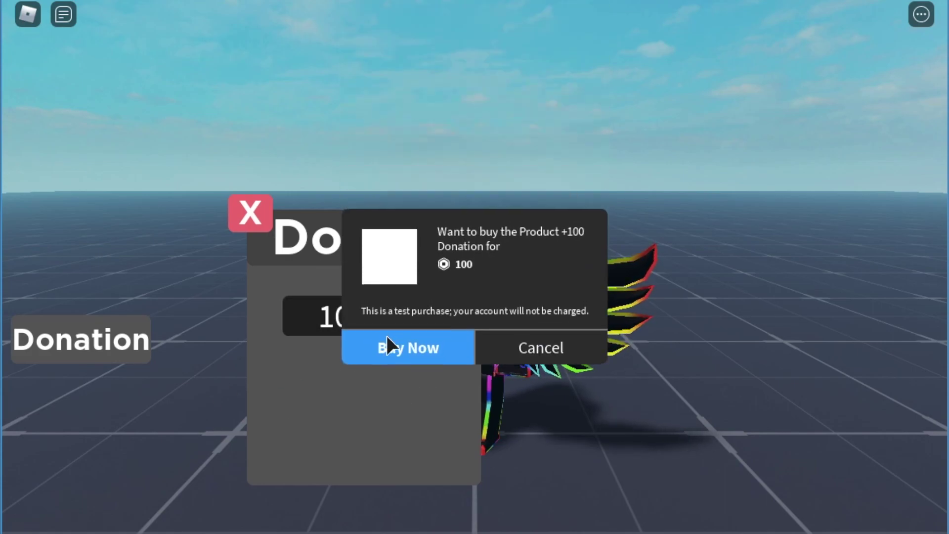
left_click(395, 344)
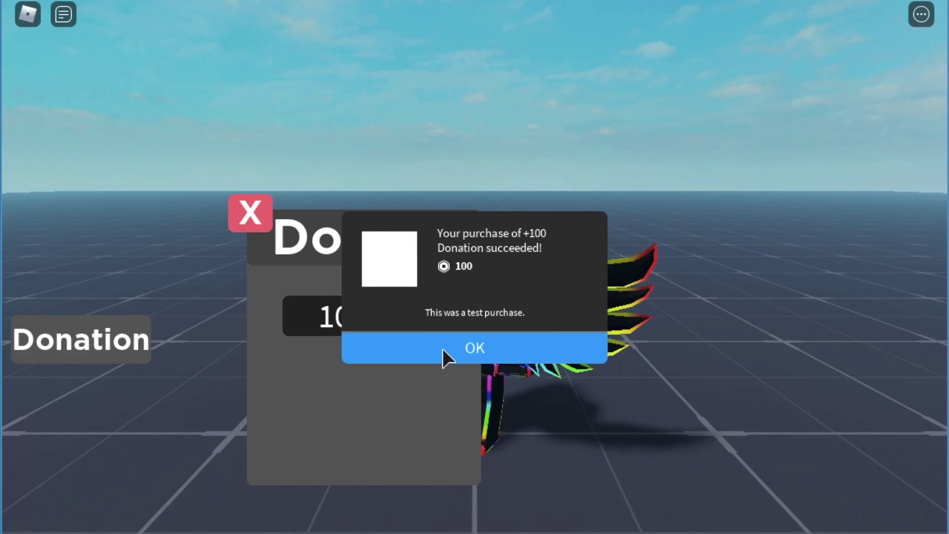
left_click(442, 347)
left_click(250, 213)
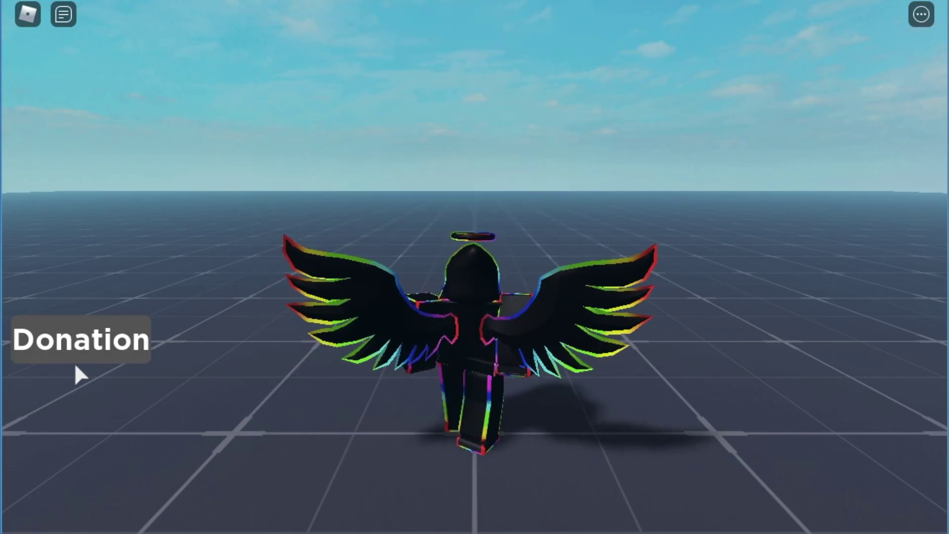
Turn the camera to the avatar's front, reopen the donation frame and test the 100 R$ purchase again
right_click_drag(396, 301, 396, 301)
left_click(116, 341)
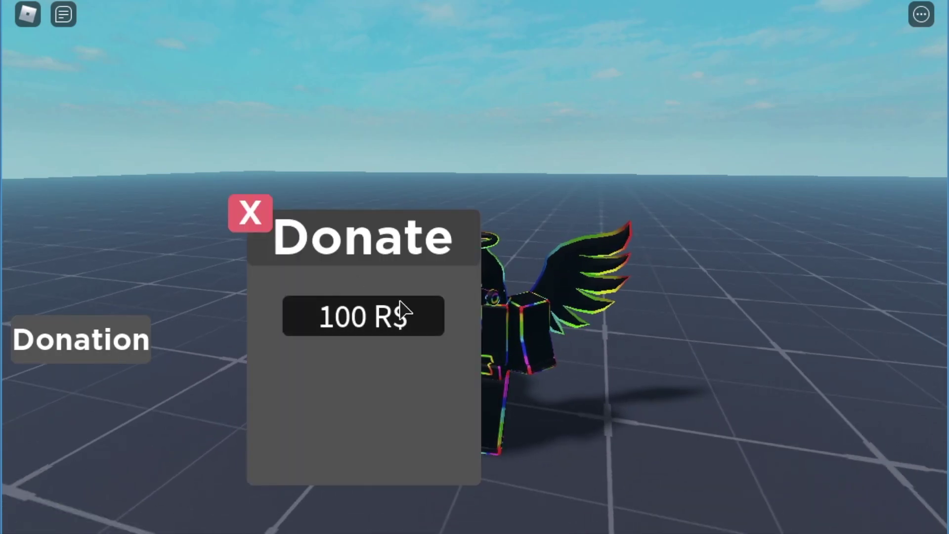
left_click(400, 318)
left_click(400, 346)
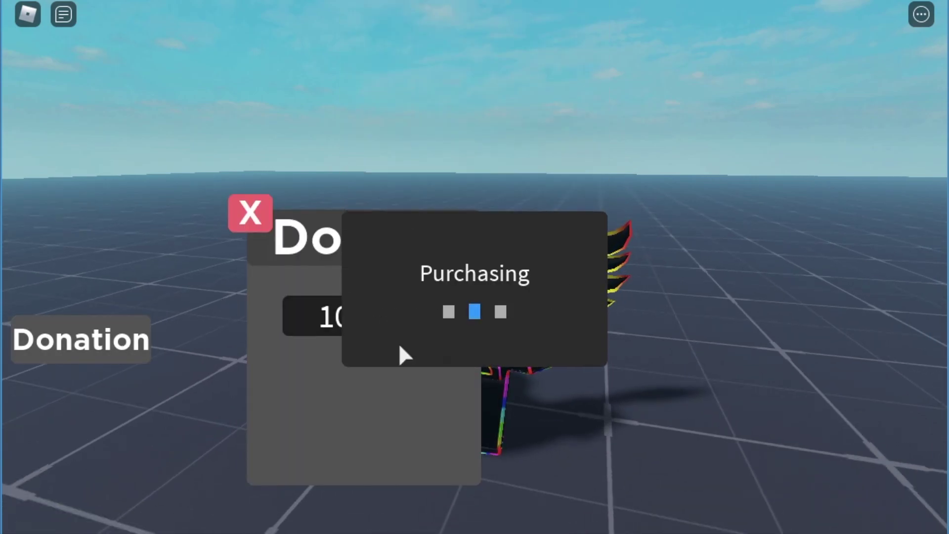
left_click(426, 349)
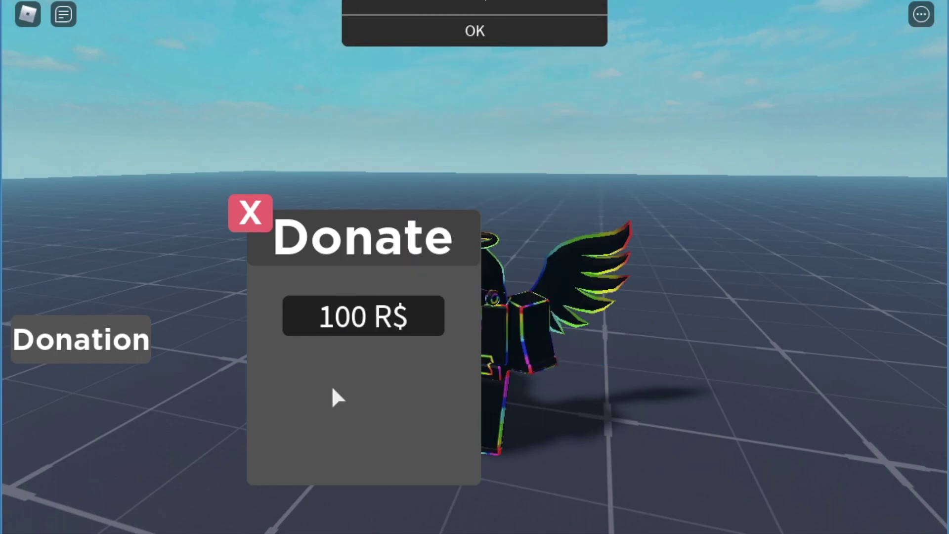
Repeat the 100 R$ test purchase, then test closing, reopening and closing the donation frame
left_click(364, 323)
left_click(412, 352)
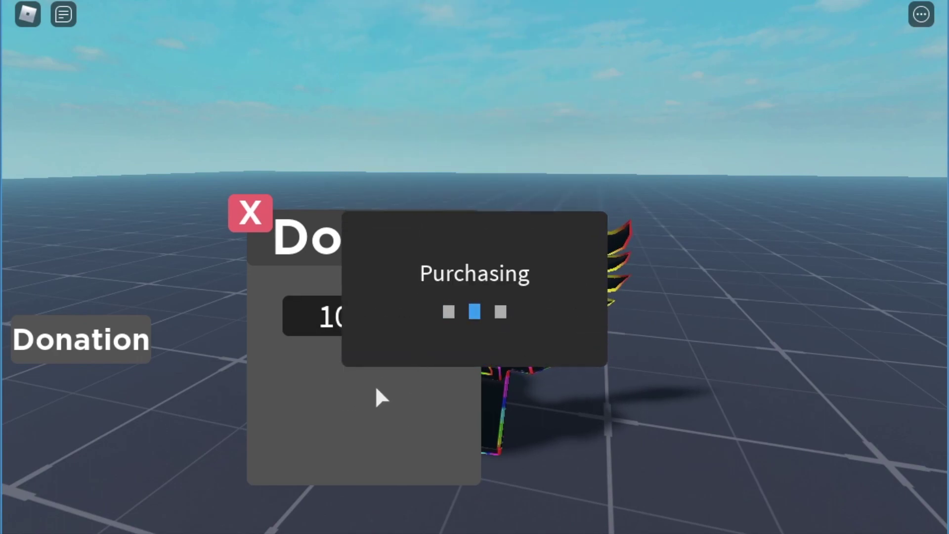
left_click(473, 348)
left_click(248, 210)
left_click(107, 343)
left_click(249, 216)
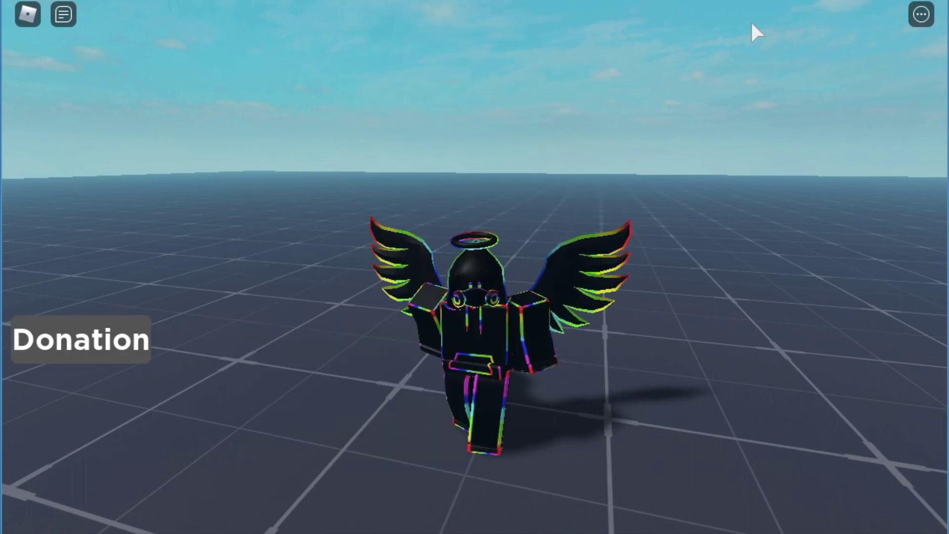